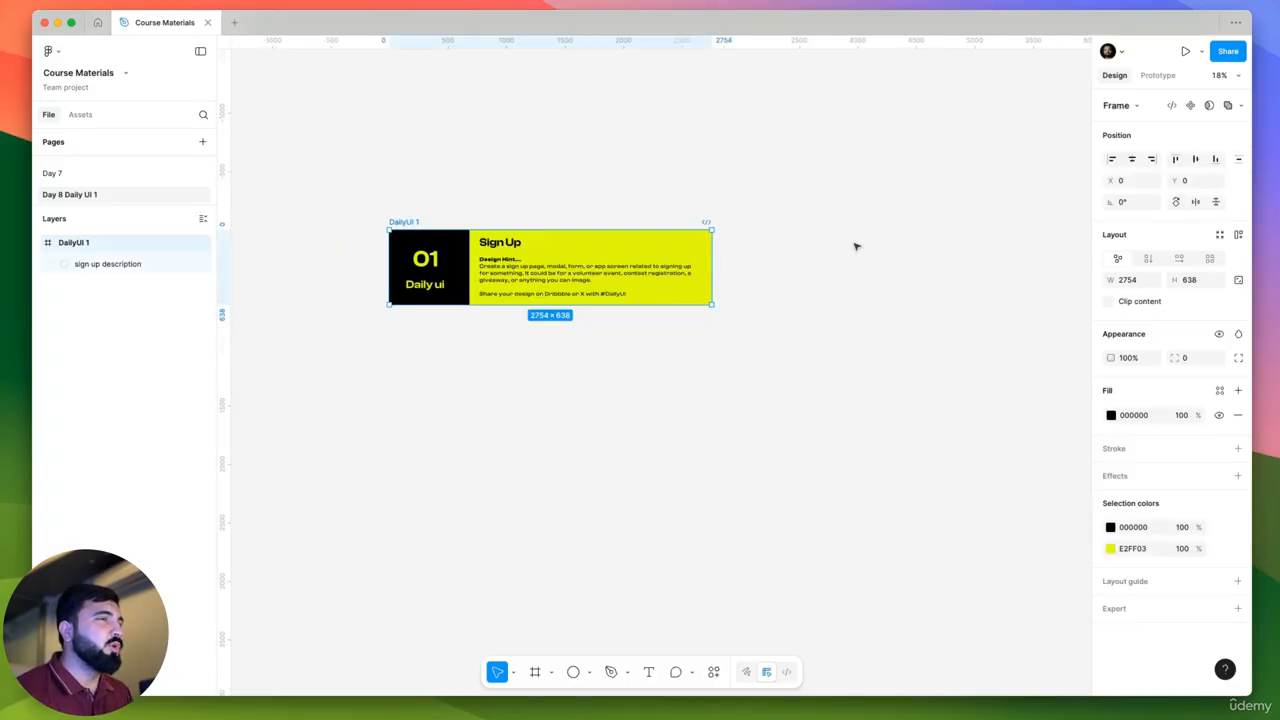
Add an iPhone 13 mini frame and place it beside the yellow Sign Up brief card at X 2961, Y 0.
left_click(848, 240)
scroll(557, 272, "up", 5)
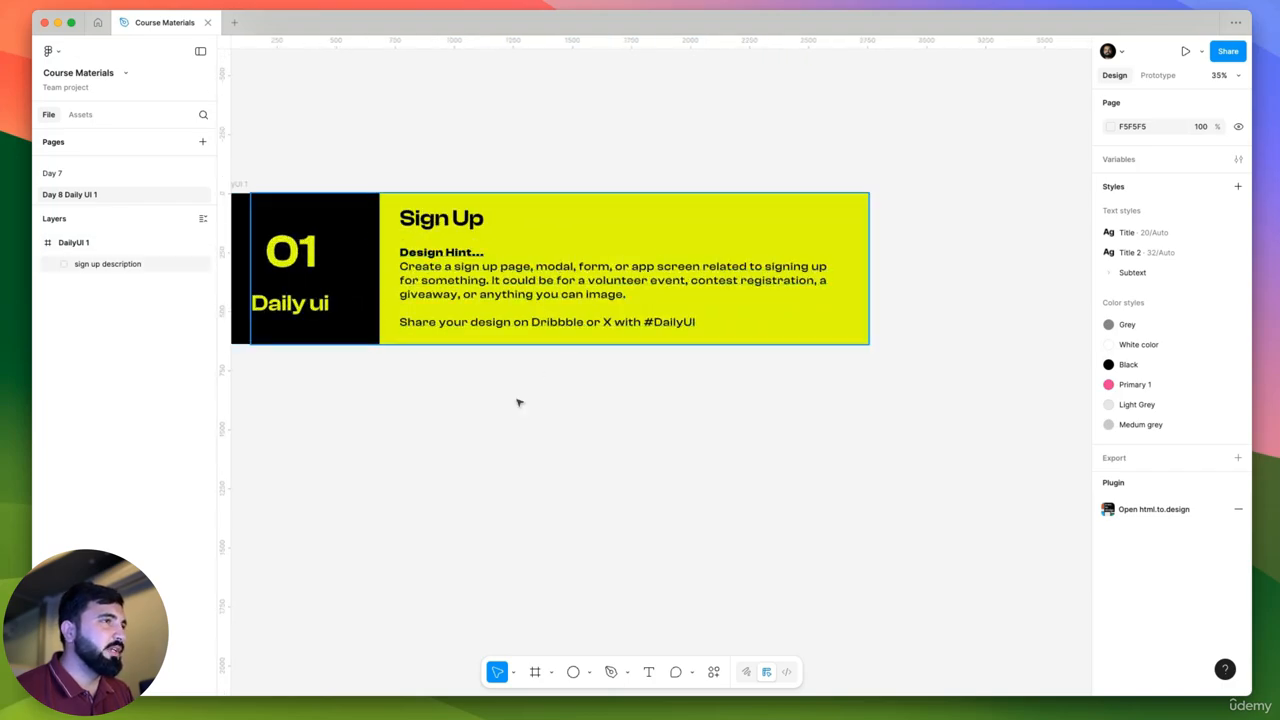
scroll(623, 446, "right", 3)
scroll(305, 258, "up", 3)
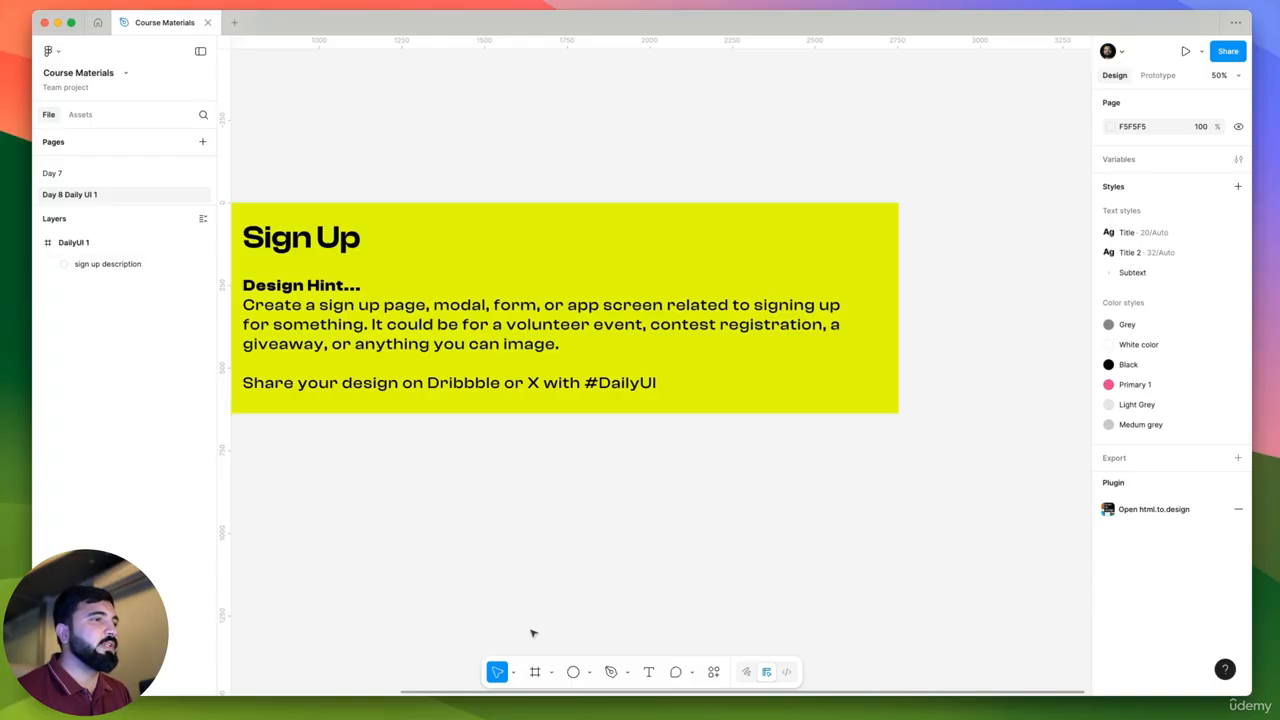
left_click(535, 673)
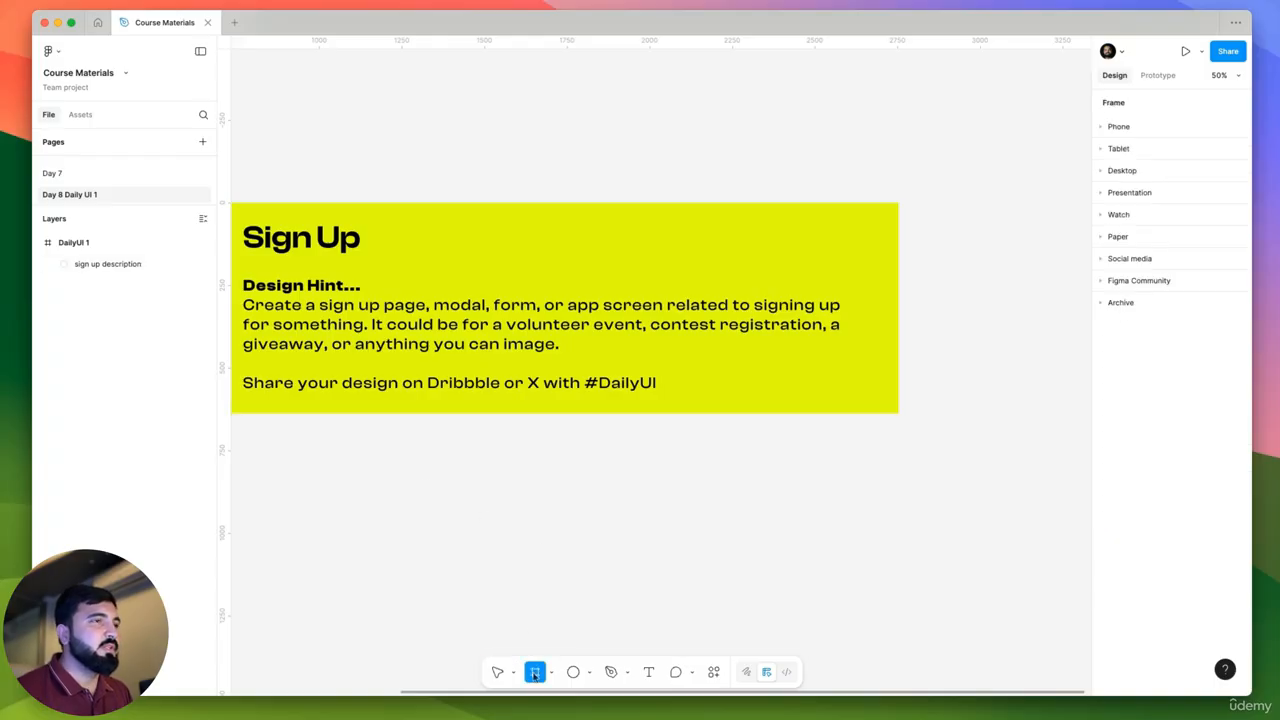
left_click(1099, 128)
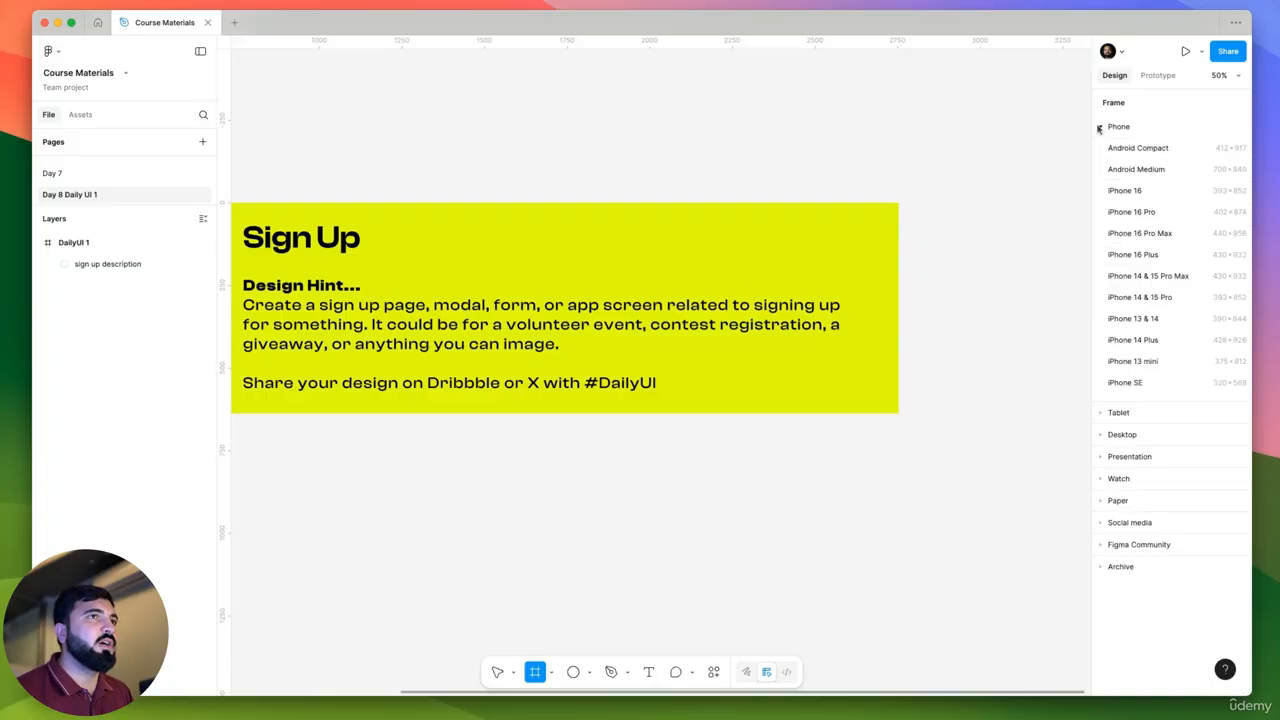
left_click(1141, 361)
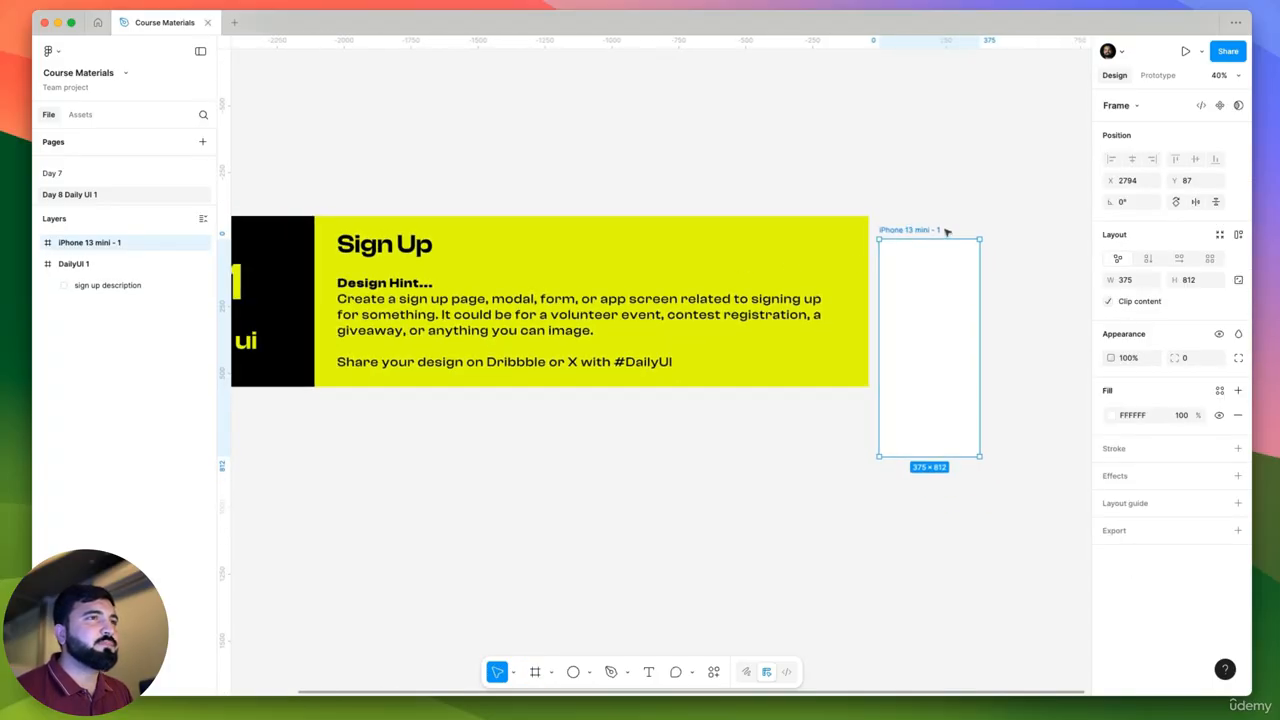
left_click_drag(946, 231, 990, 212)
scroll(782, 257, "right", 3)
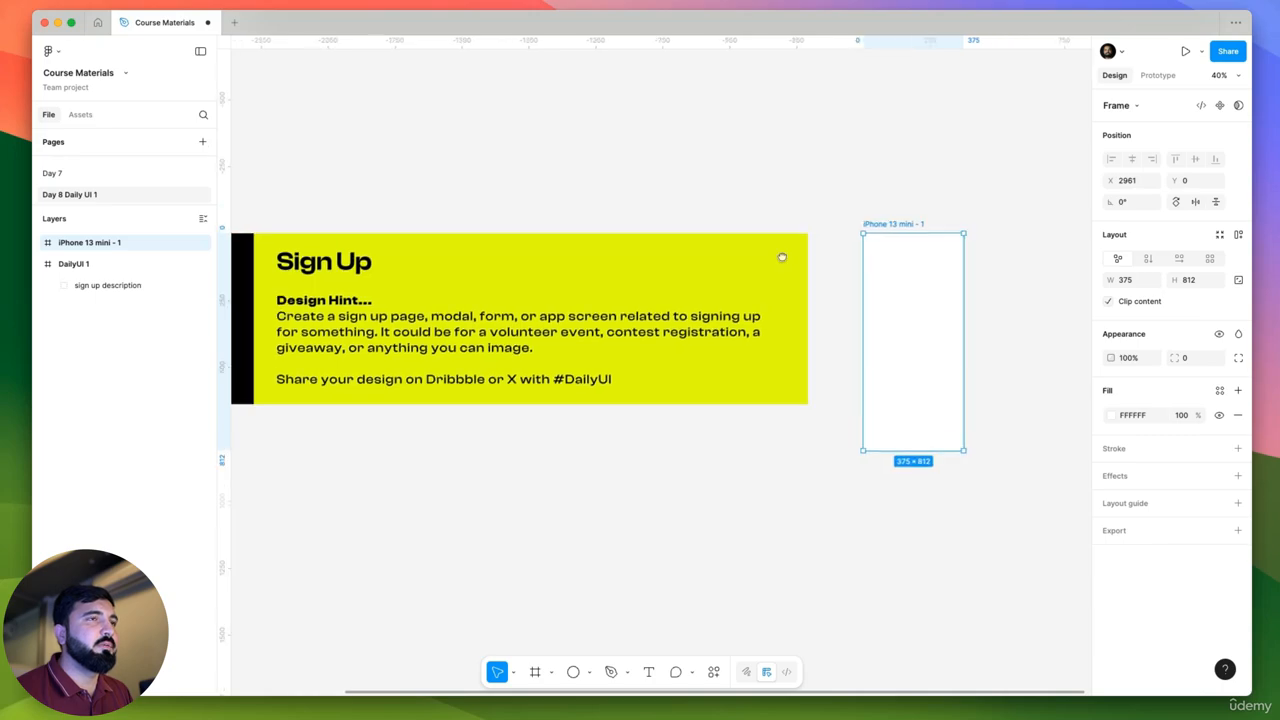
Rename the new iPhone 13 mini frame as "Sign page".
scroll(782, 257, "right", 5)
scroll(585, 232, "up", 2, "ctrl")
double_click(590, 223)
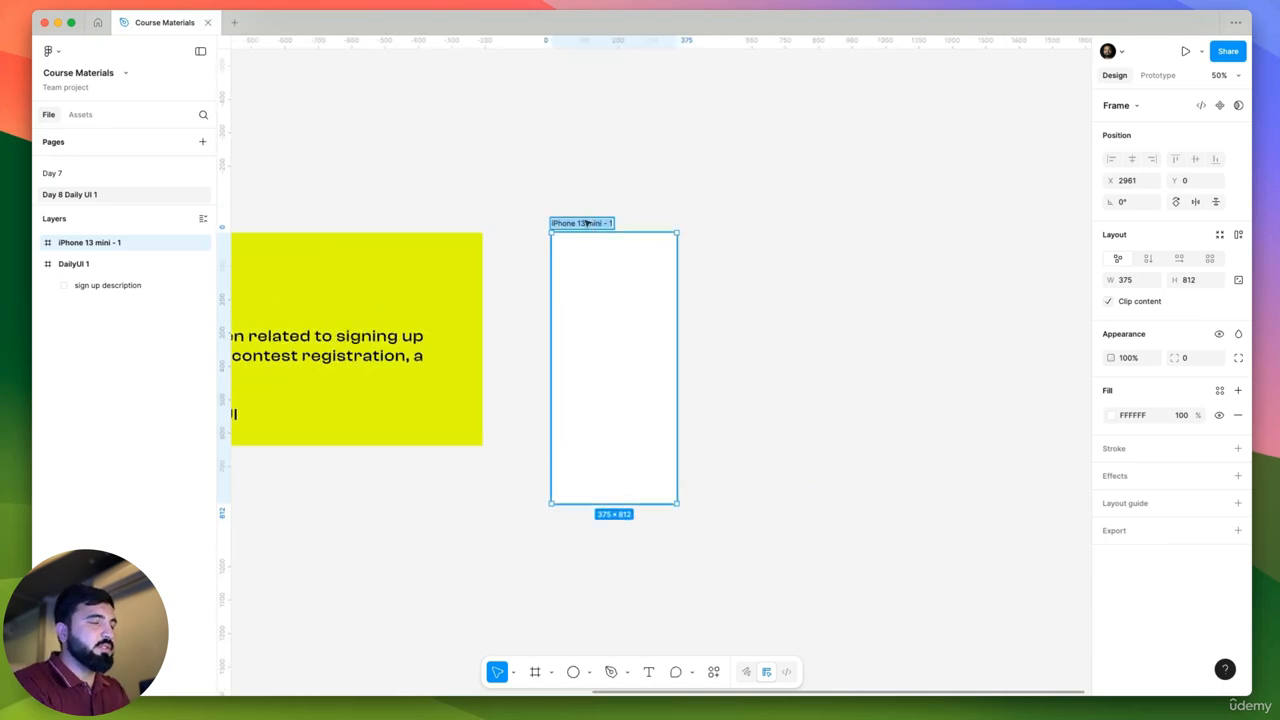
type("Sign")
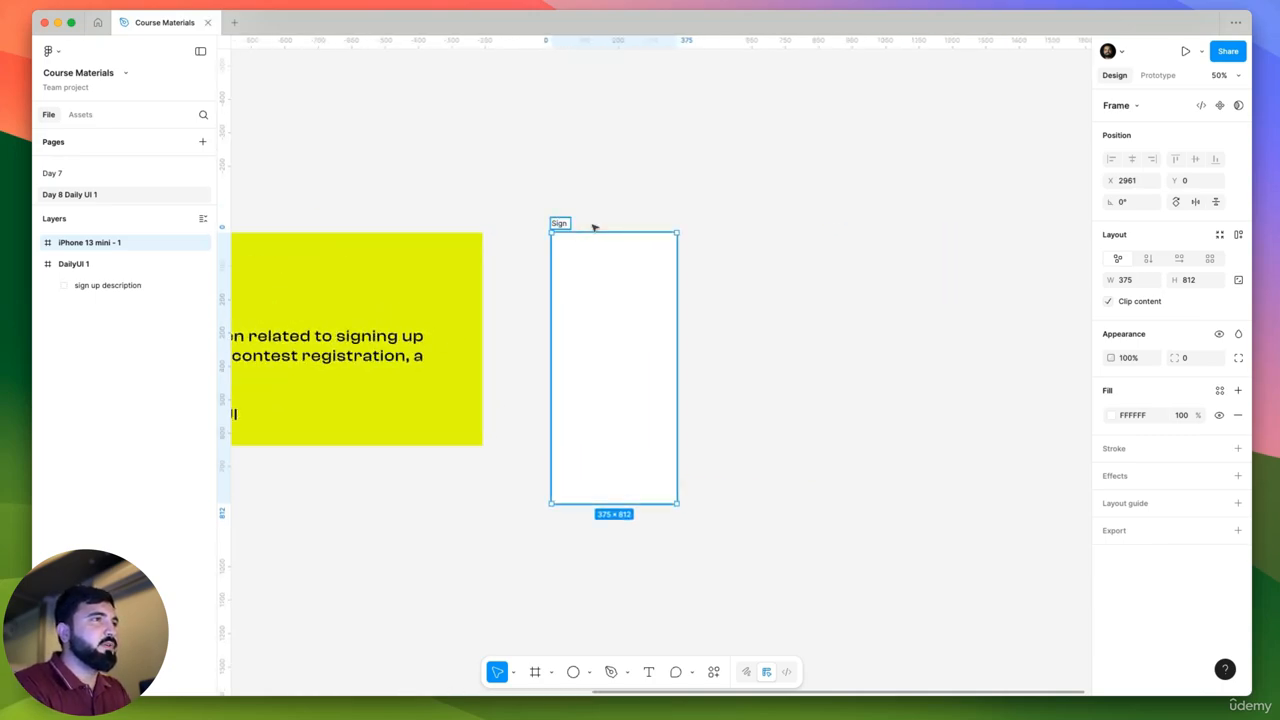
type(" page")
key("Return")
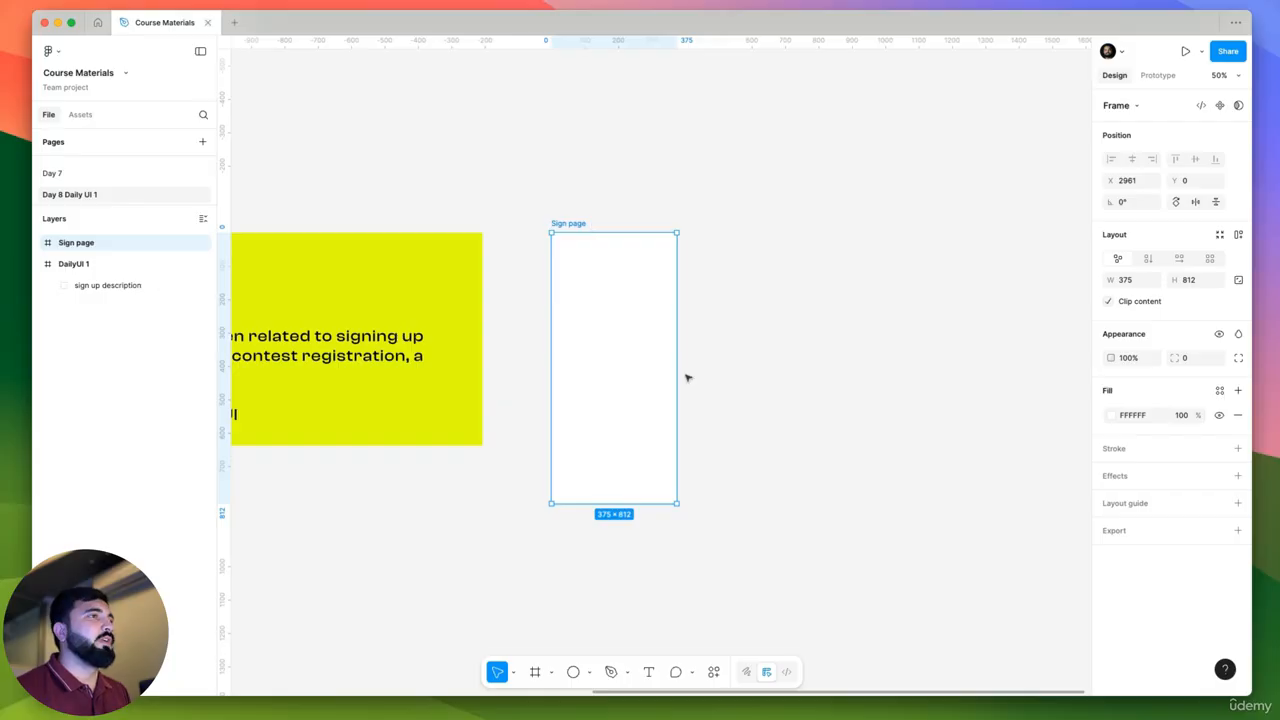
Add the text "Sign up" in the upper part of the Sign page frame.
scroll(594, 320, "up", 3, "ctrl")
scroll(555, 326, "up", 1)
scroll(577, 331, "up", 1, "ctrl")
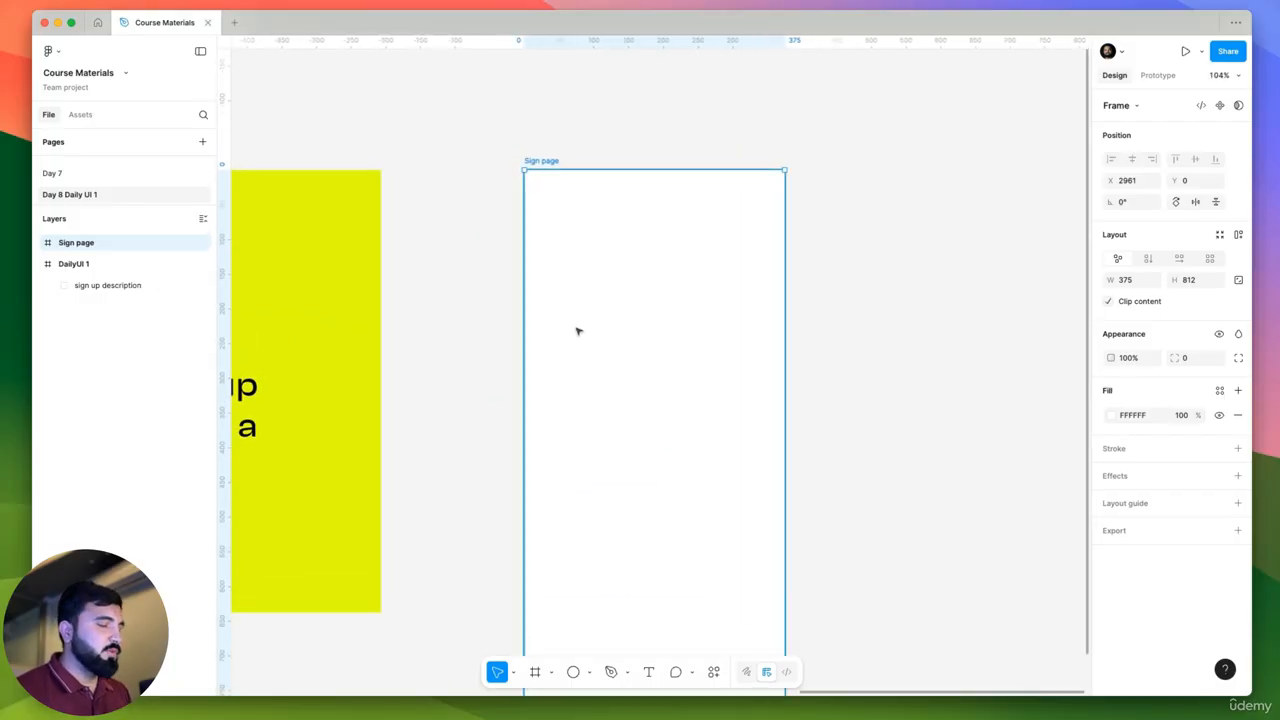
key("t")
left_click(617, 243)
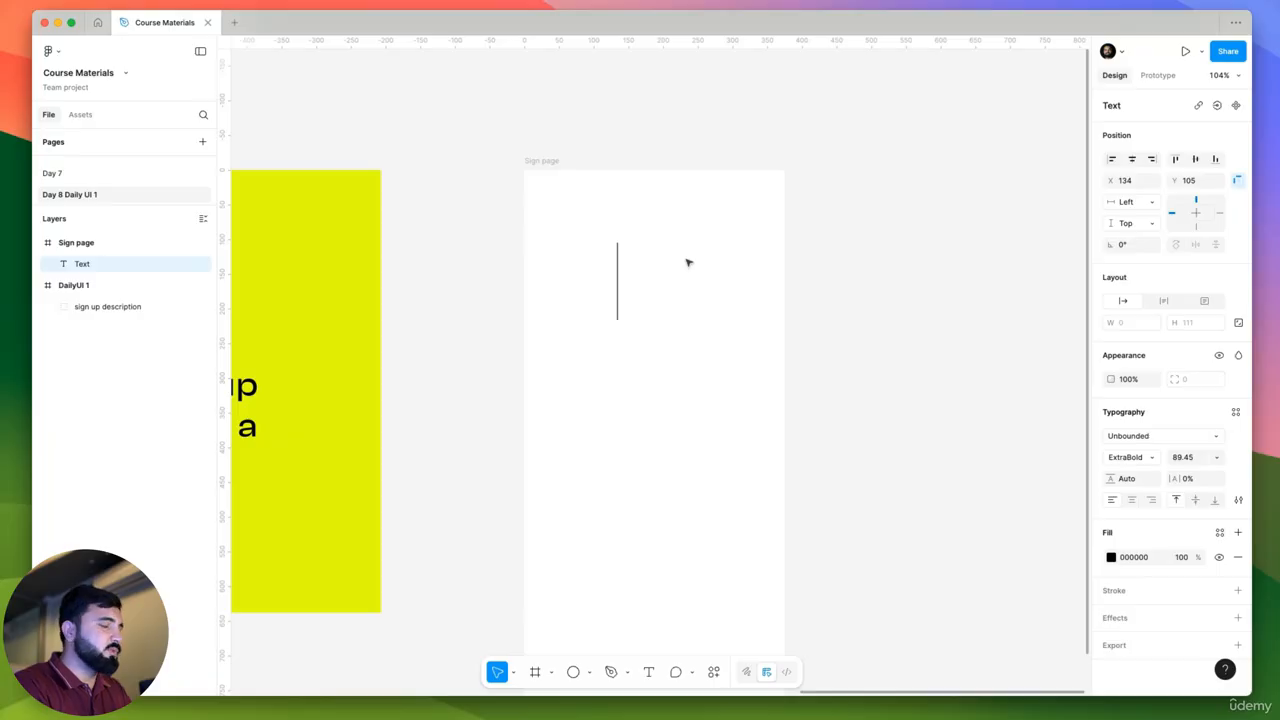
type("Sign up")
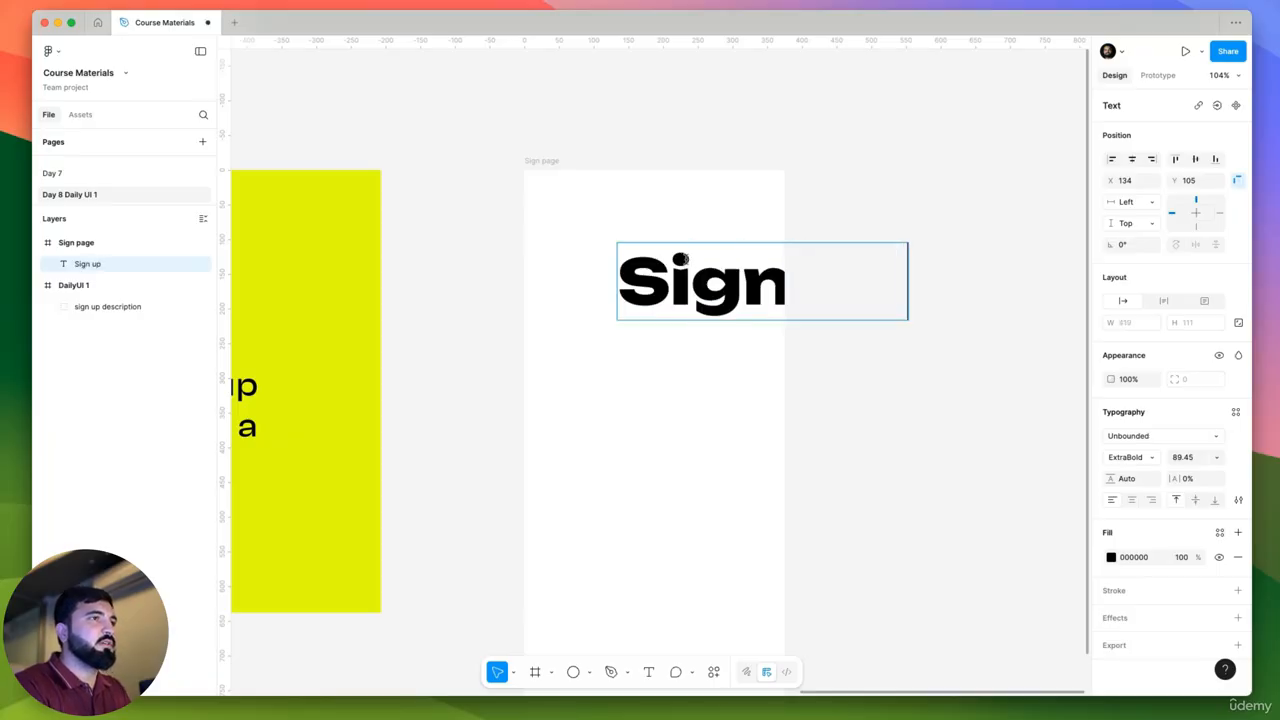
key("super+a")
key("Escape")
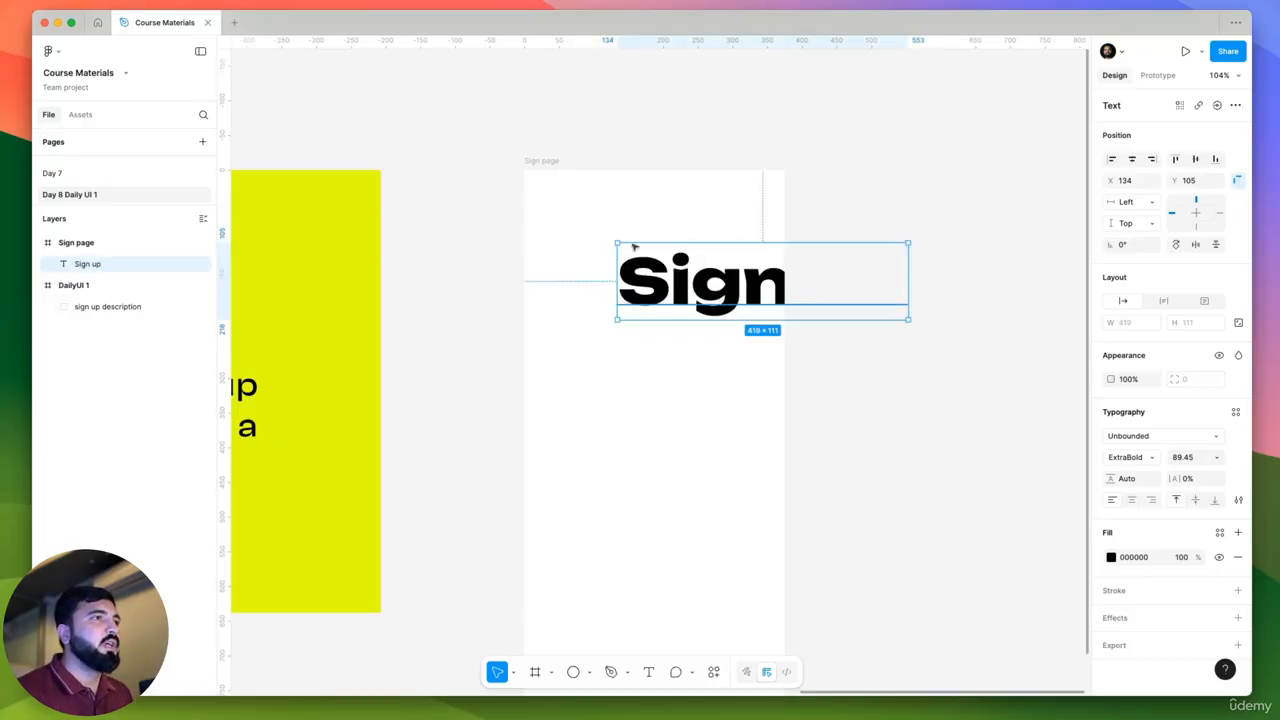
Set the "Sign up" title's font size to 24 and move it to about X 131, Y 146 in the Sign page frame.
left_click_drag(635, 248, 568, 209)
left_click(1191, 459)
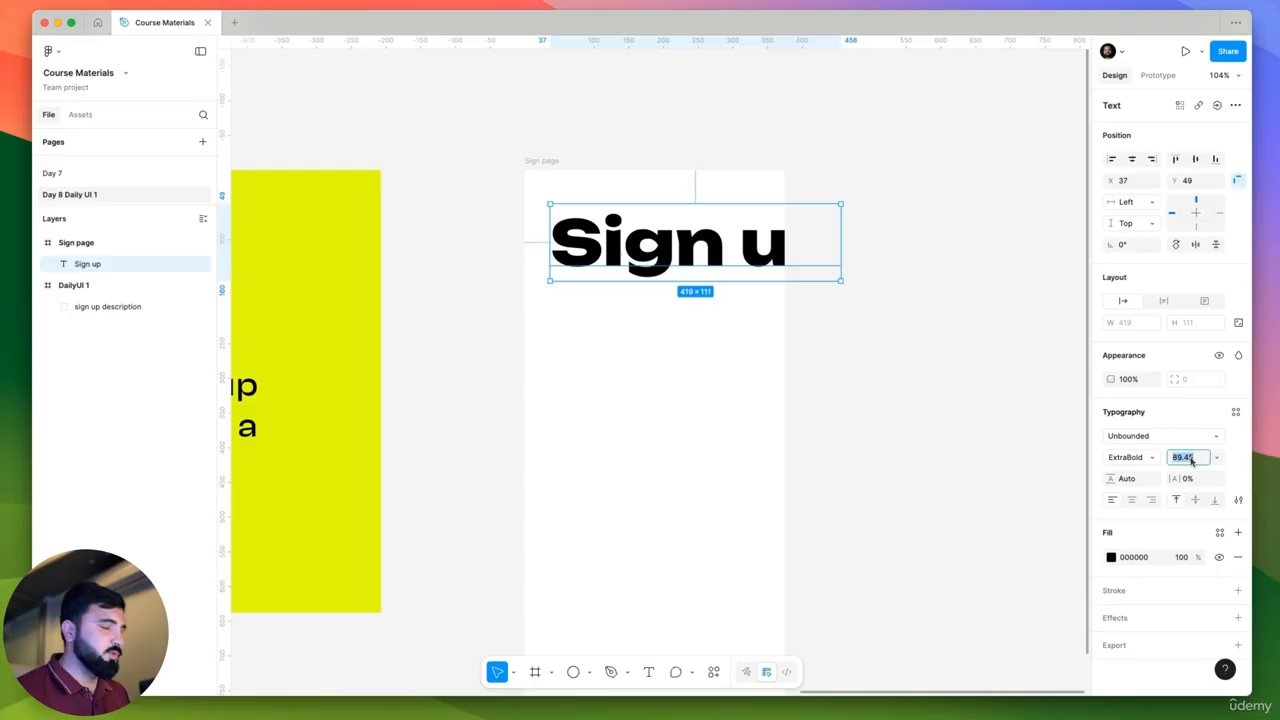
type("24")
key("Return")
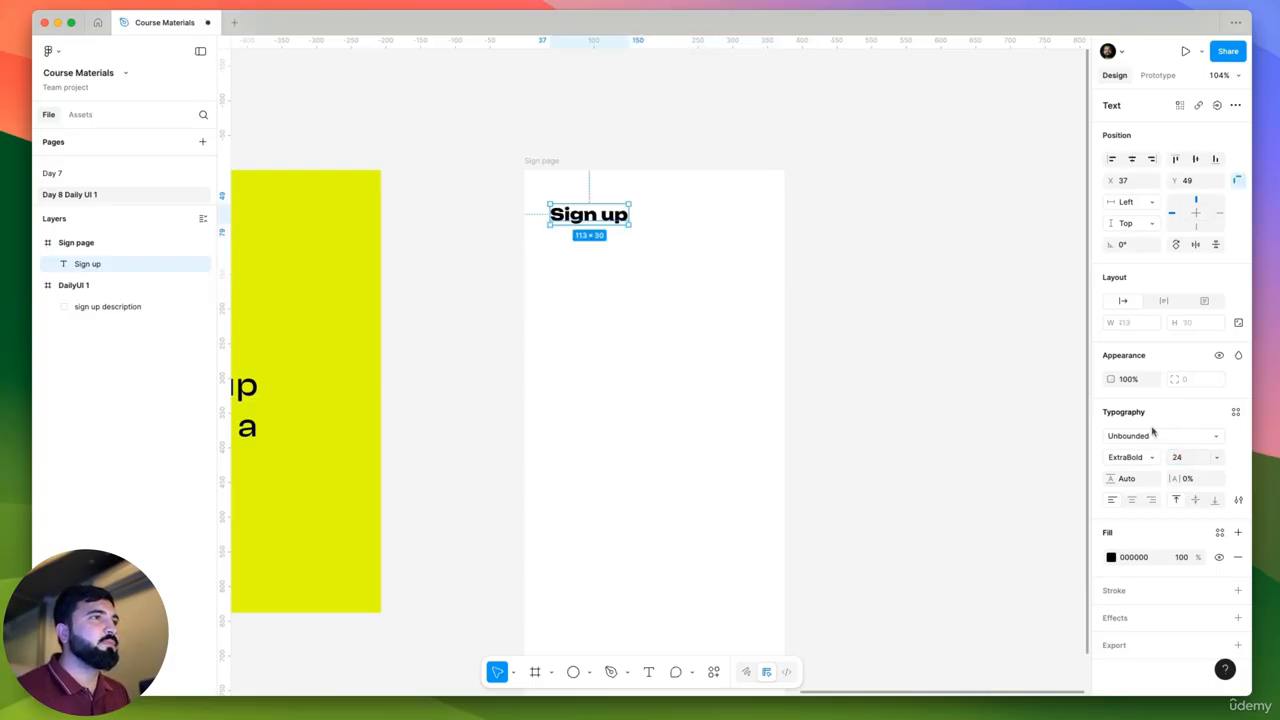
scroll(655, 248, "up", 5)
left_click_drag(585, 208, 686, 314)
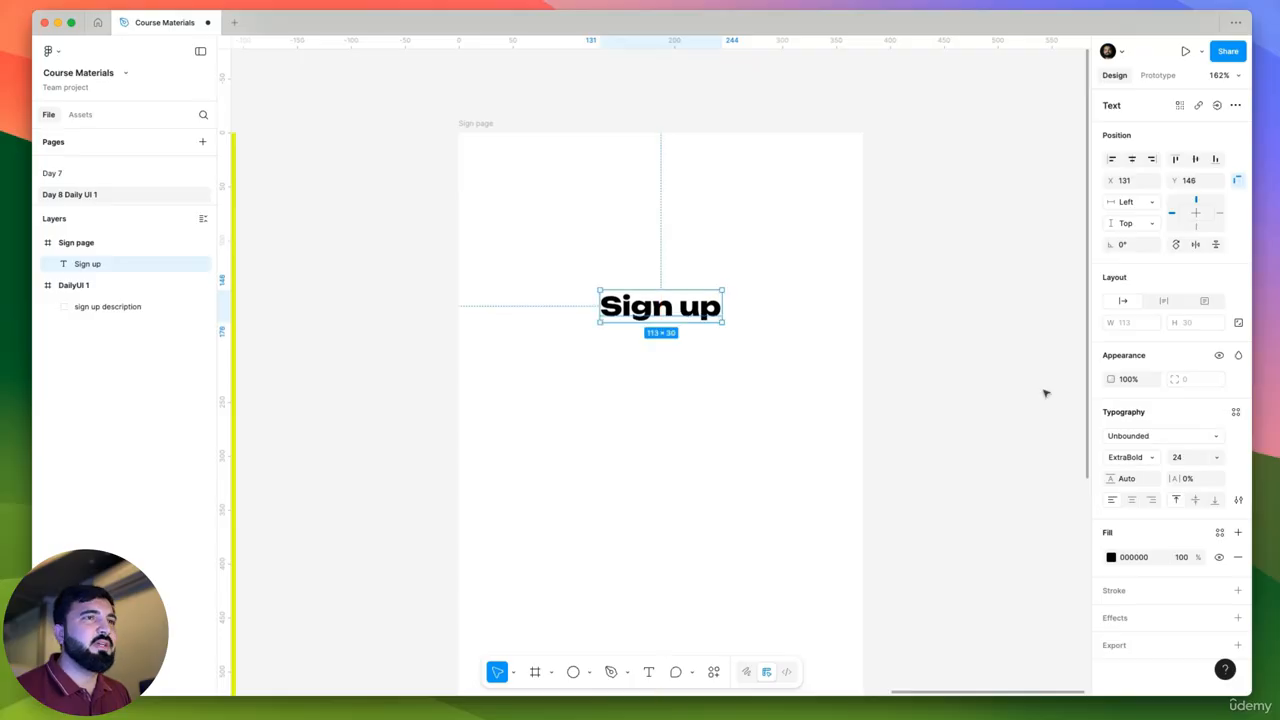
Change the "Sign up" title's font to Inter.
left_click(1172, 437)
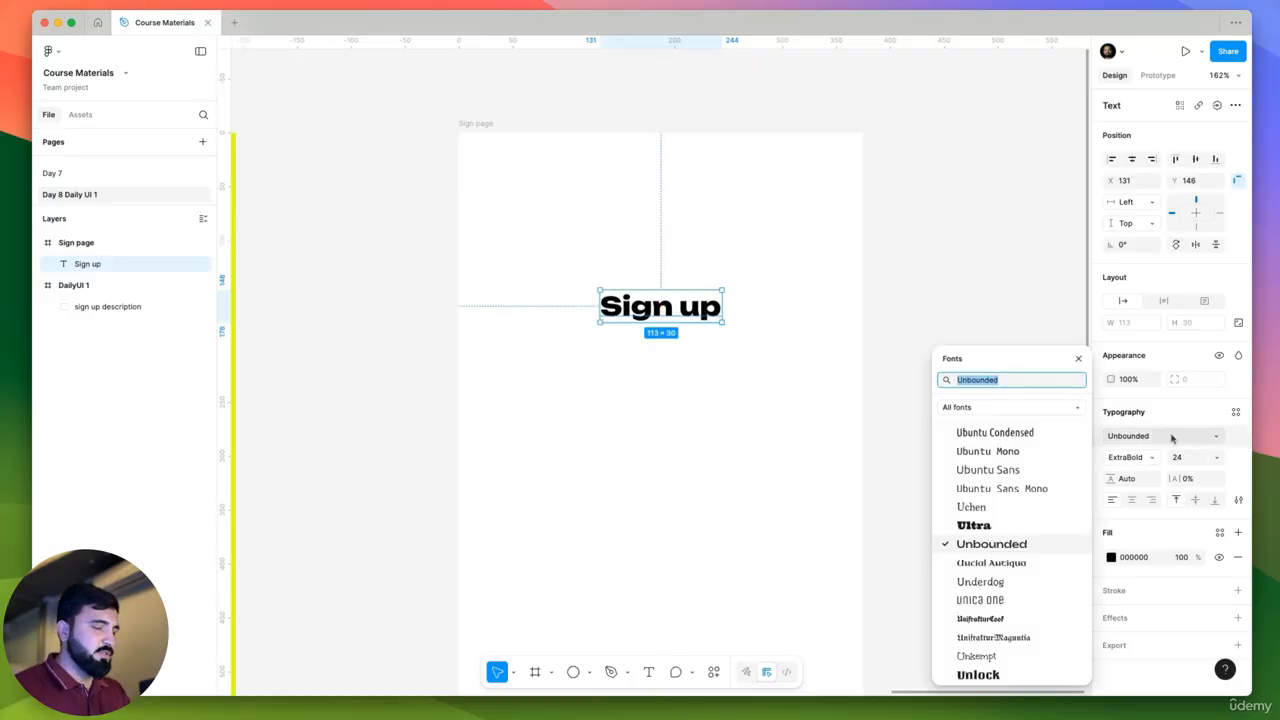
type("inter")
key("Return")
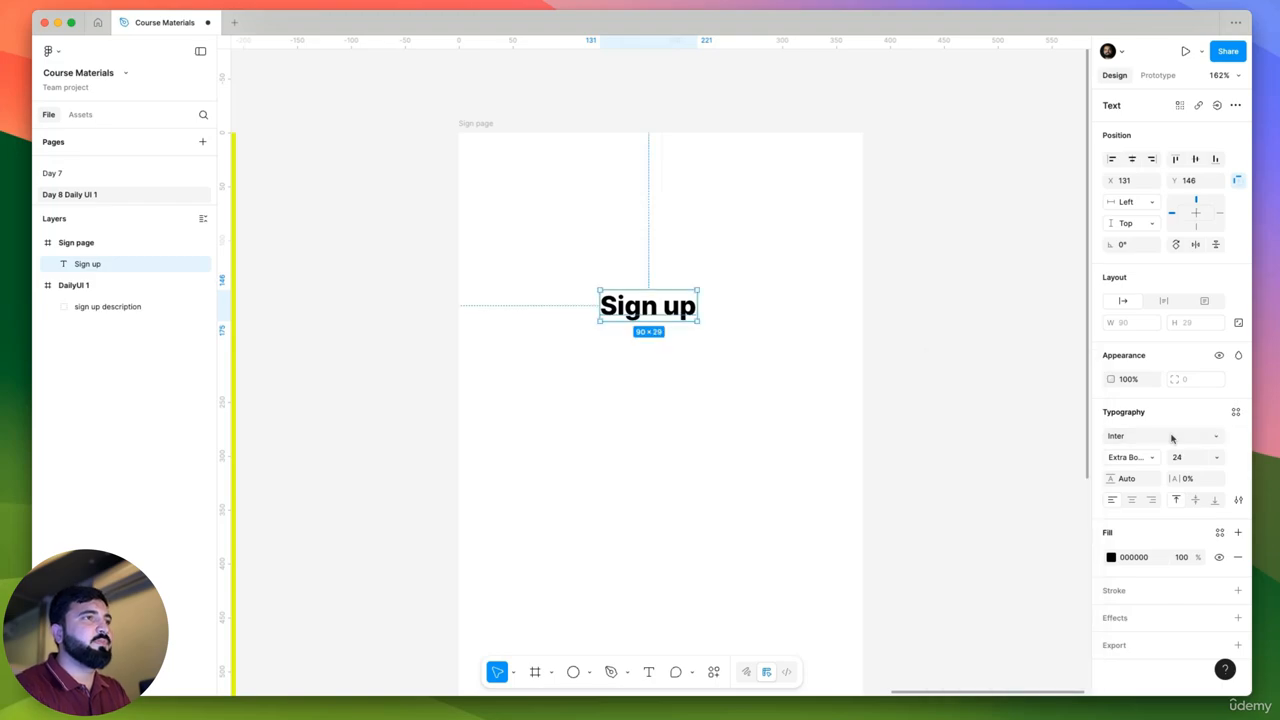
left_click(928, 385)
Draw a frame about 283 × 51 below the "Sign up" title and fill it with light grey E1E1E1.
left_click_drag(912, 402, 845, 316)
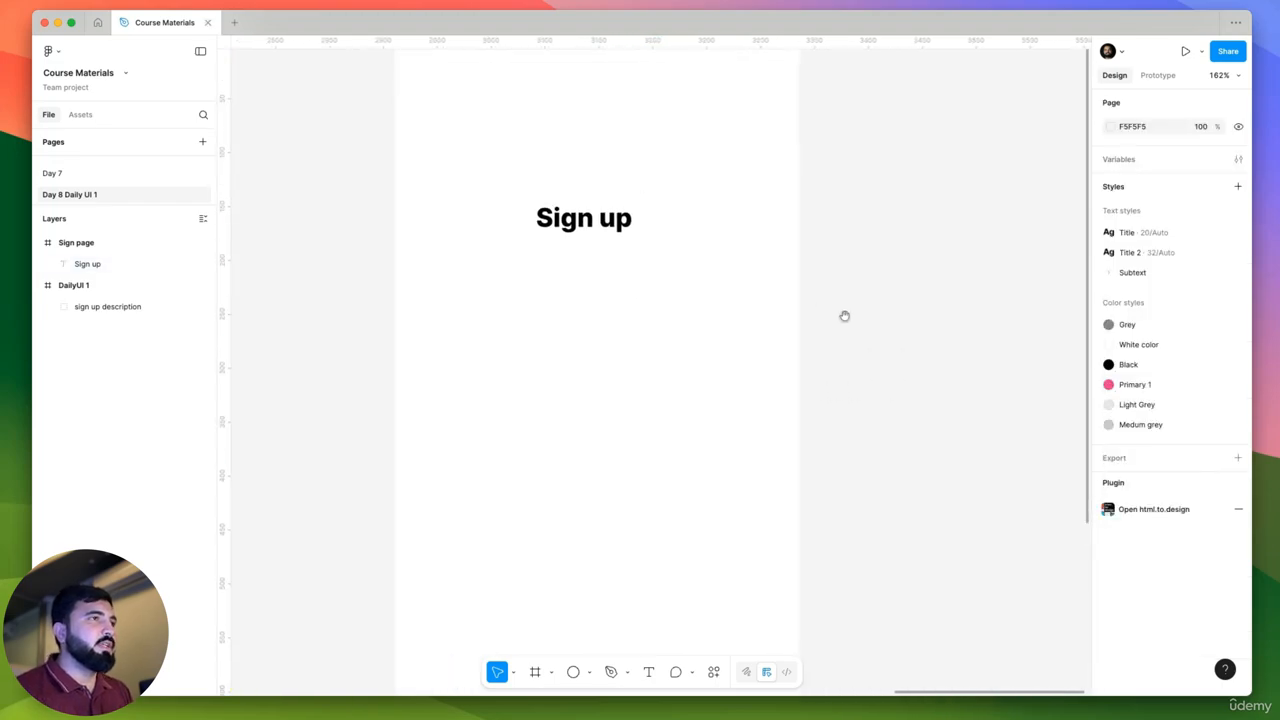
left_click(535, 672)
left_click_drag(443, 328, 748, 383)
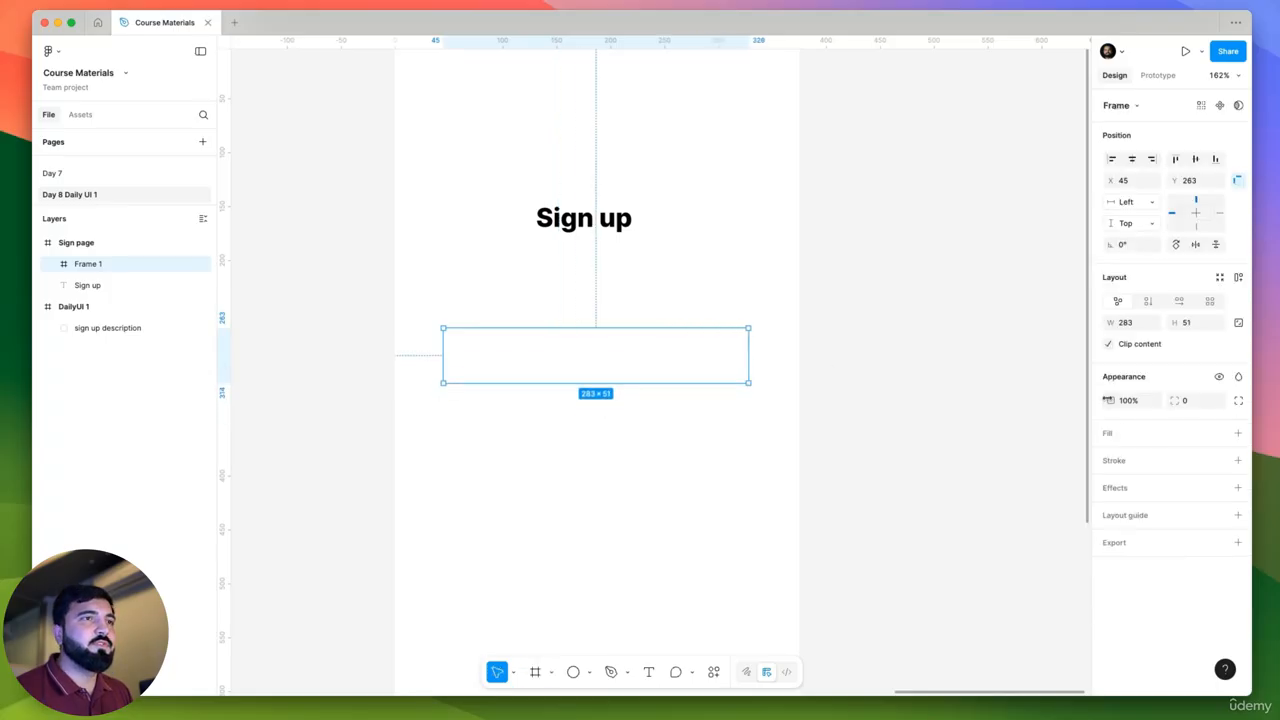
left_click(1237, 433)
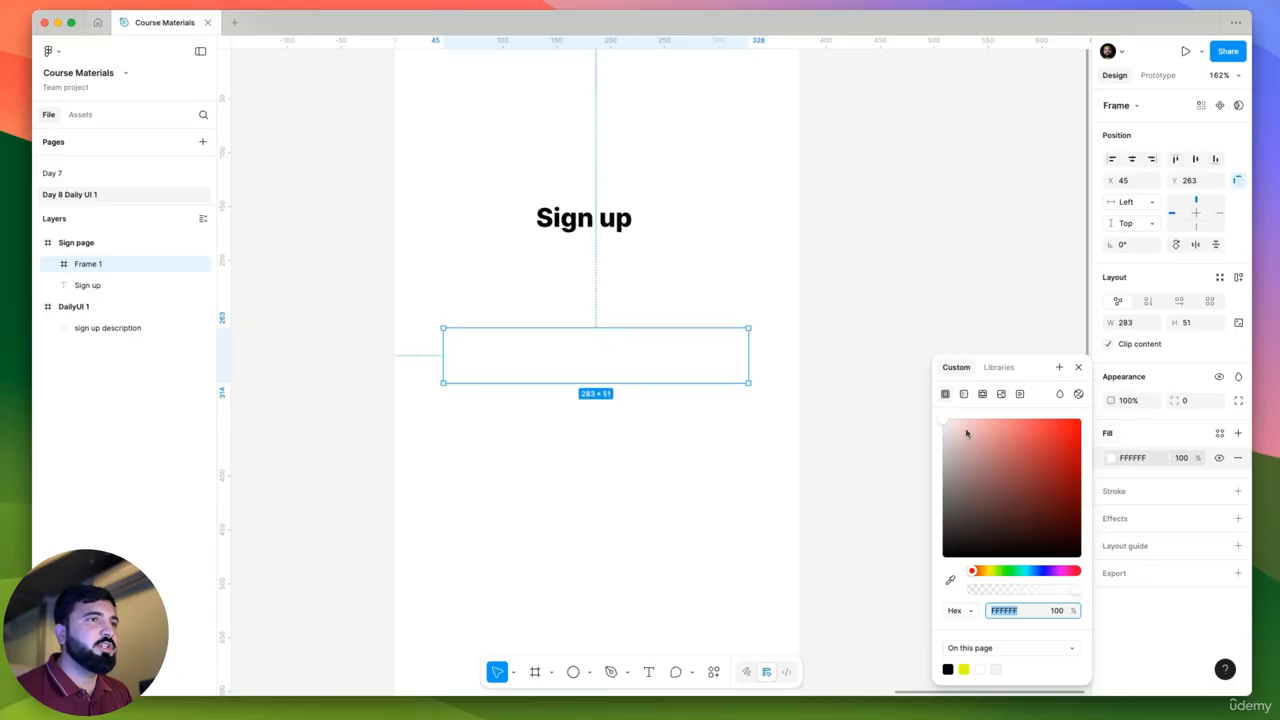
left_click_drag(966, 432, 911, 446)
left_click(830, 458)
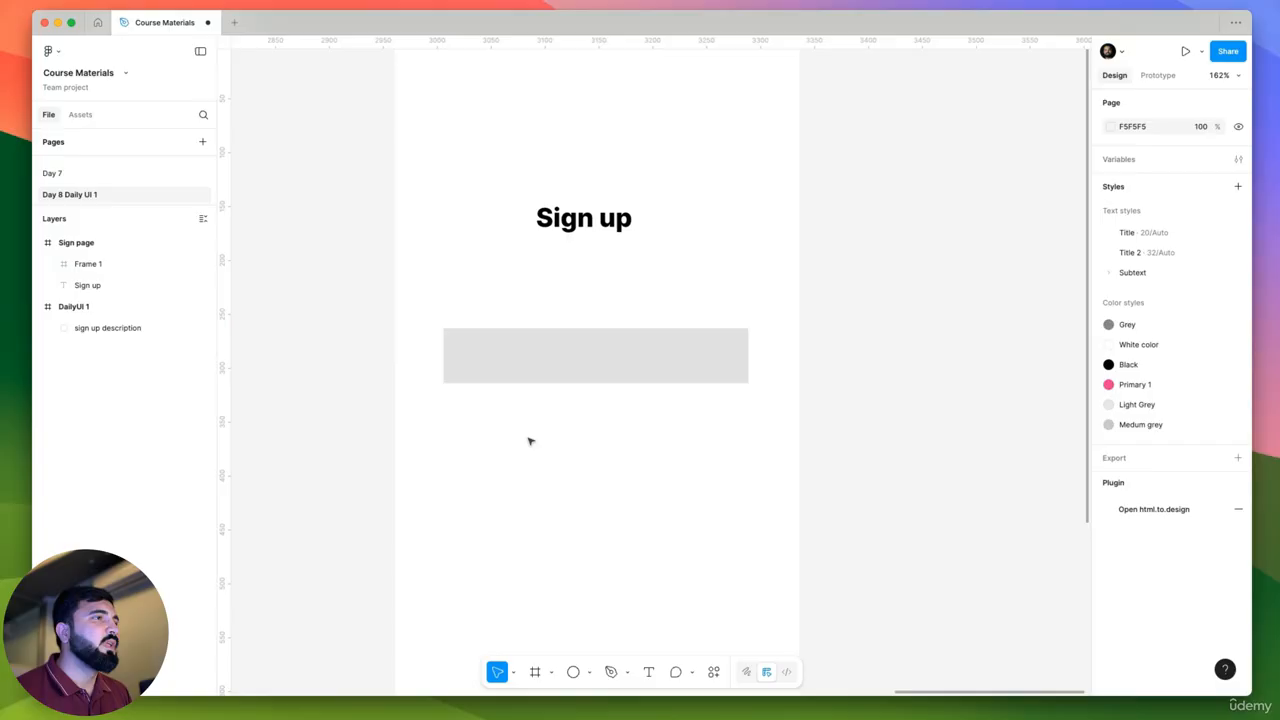
Add the text "Enter Email" inside the grey frame and move it to about X 19, Y 11.
key("t")
left_click(476, 362)
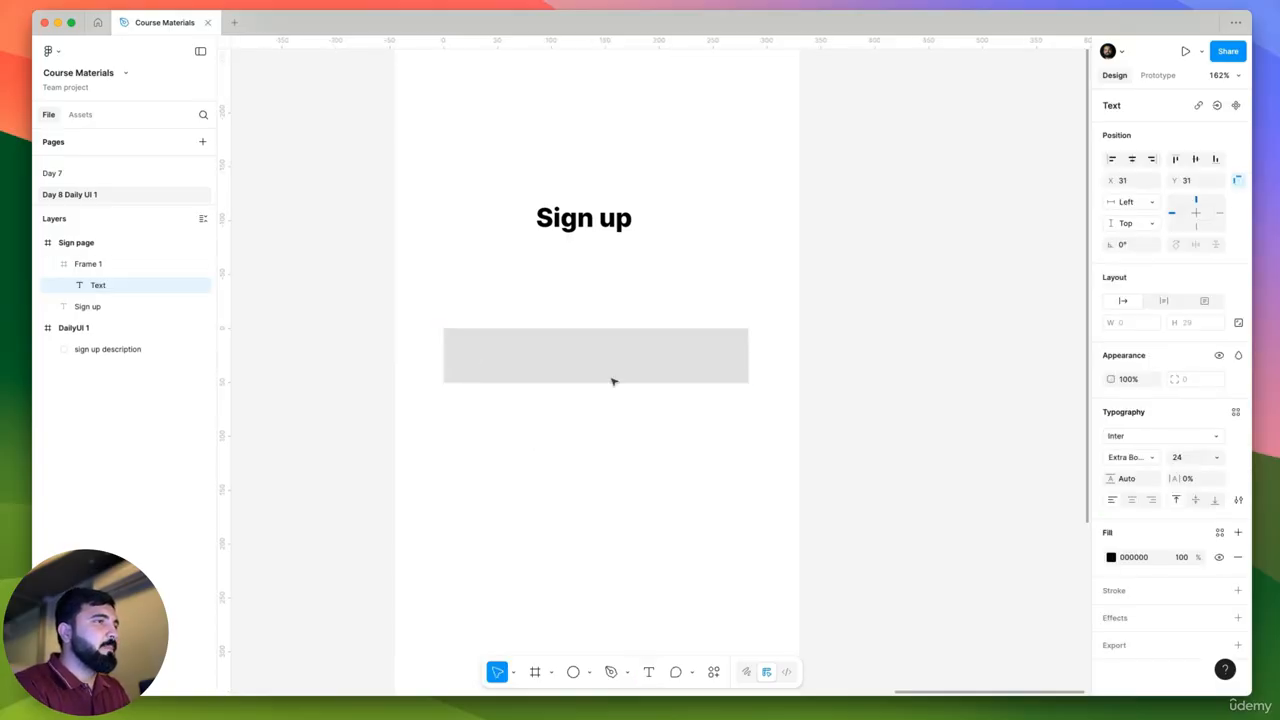
type("Ente")
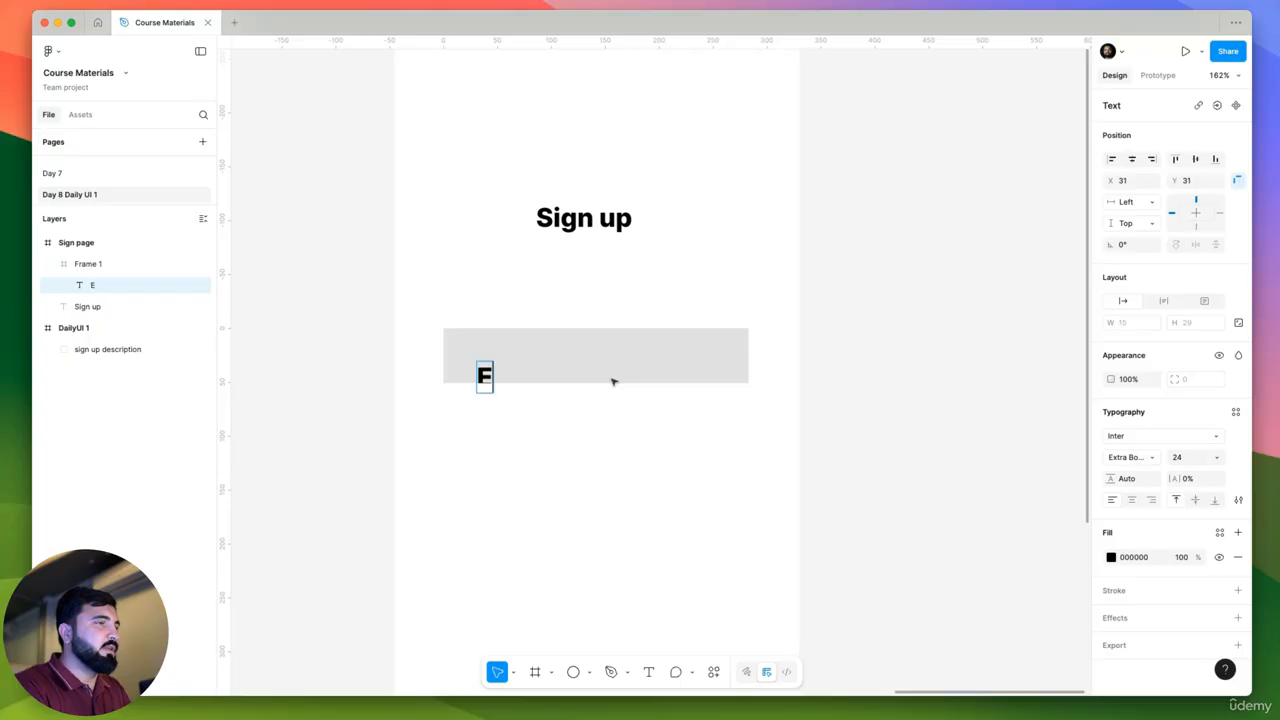
key("BackSpace")
key("BackSpace")
key("BackSpace")
key("BackSpace")
type("Ent")
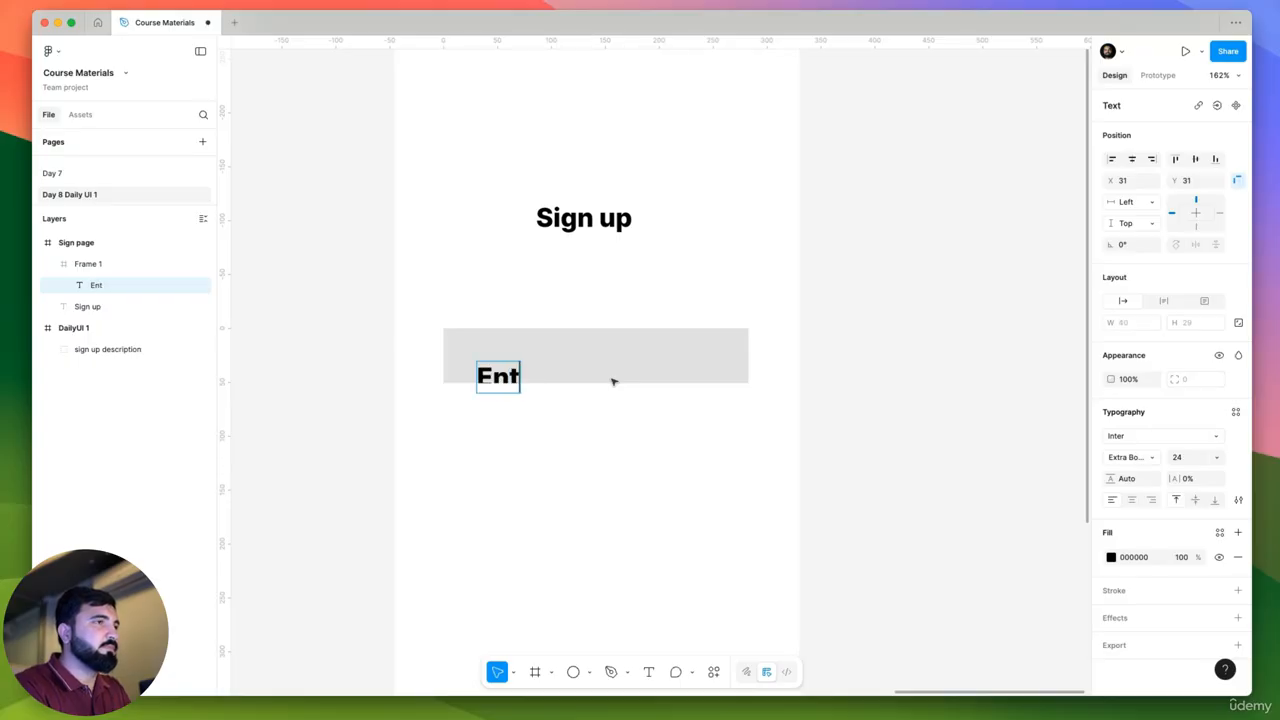
type("er Email")
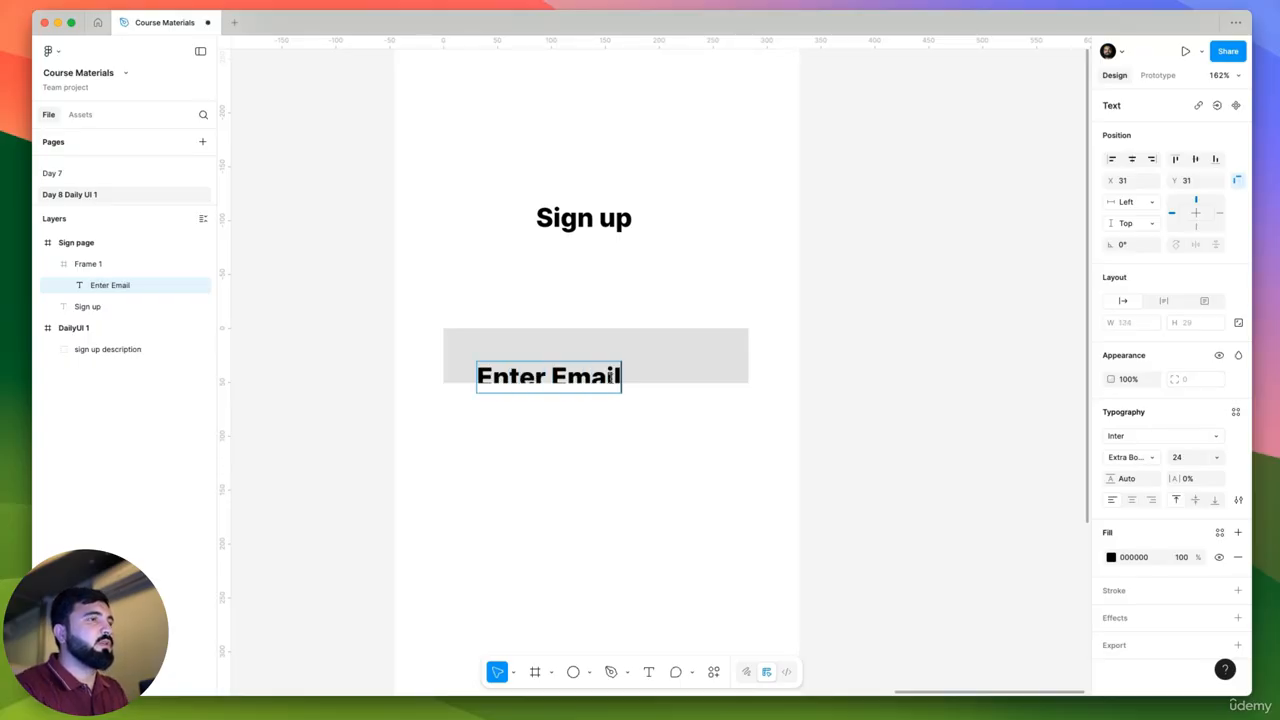
key("Escape")
left_click_drag(572, 377, 558, 355)
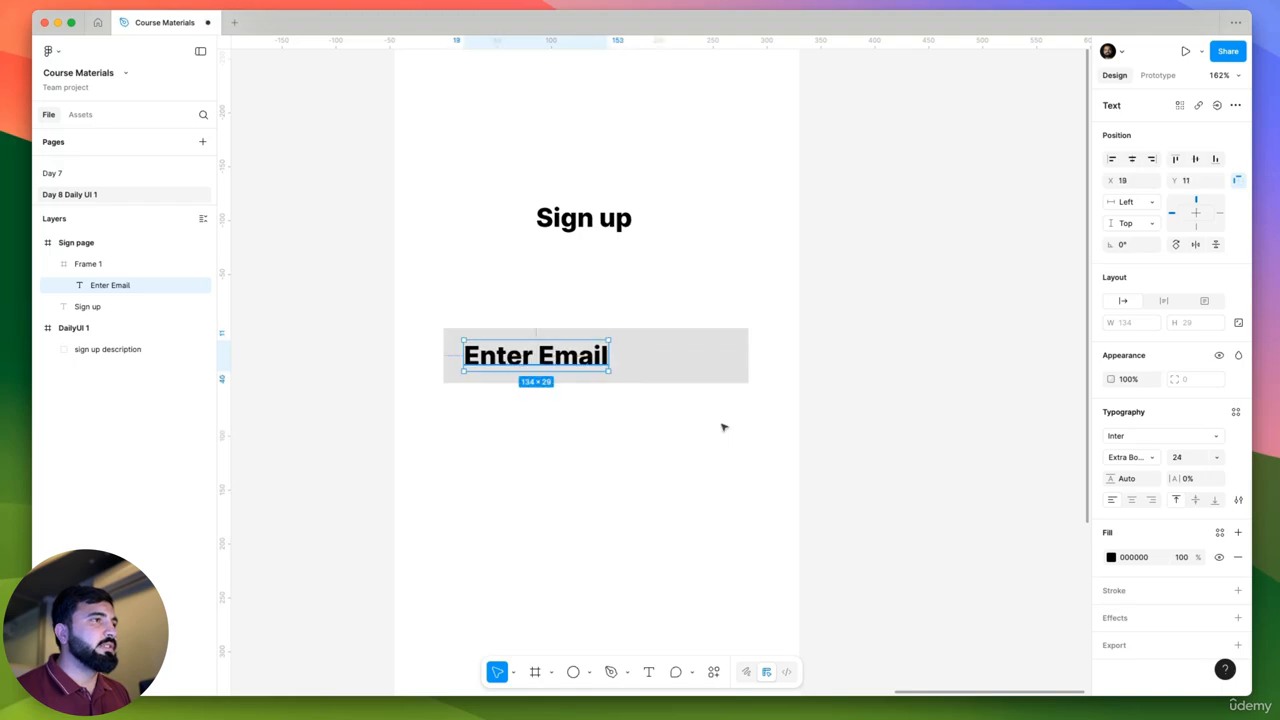
Set the "Enter Email" text to size 14 with Regular weight.
left_click(1190, 458)
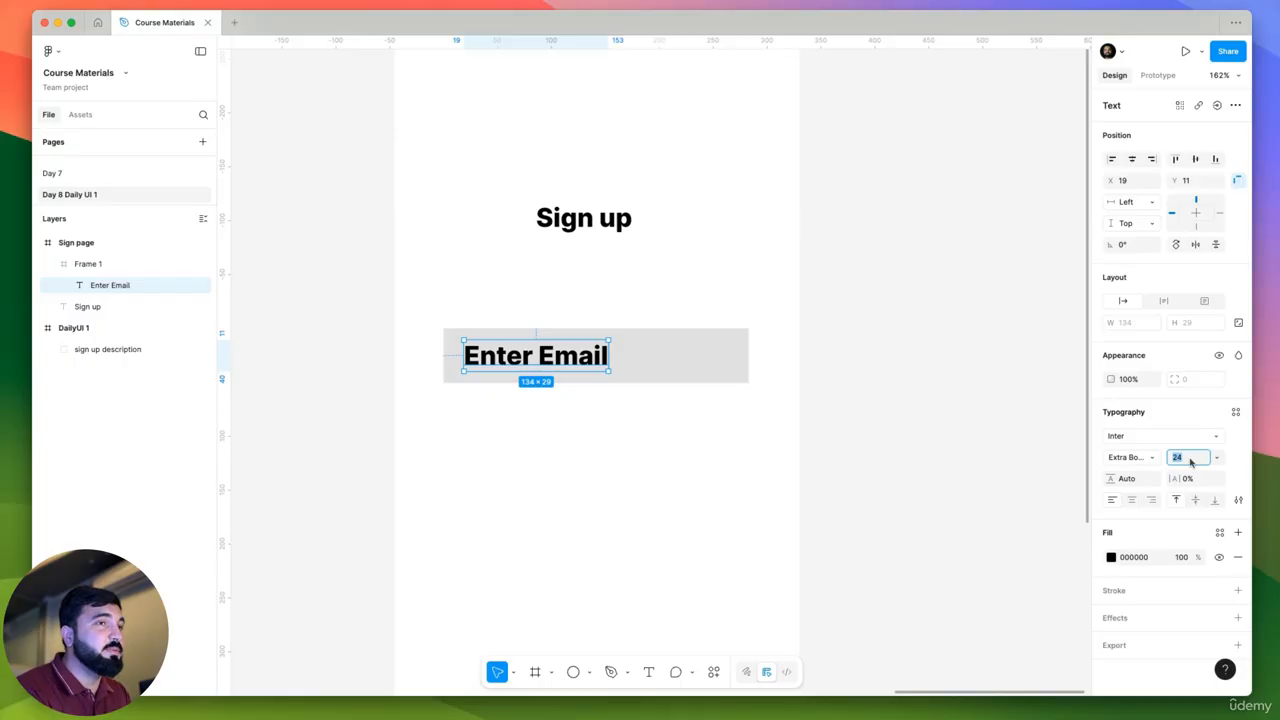
type("1")
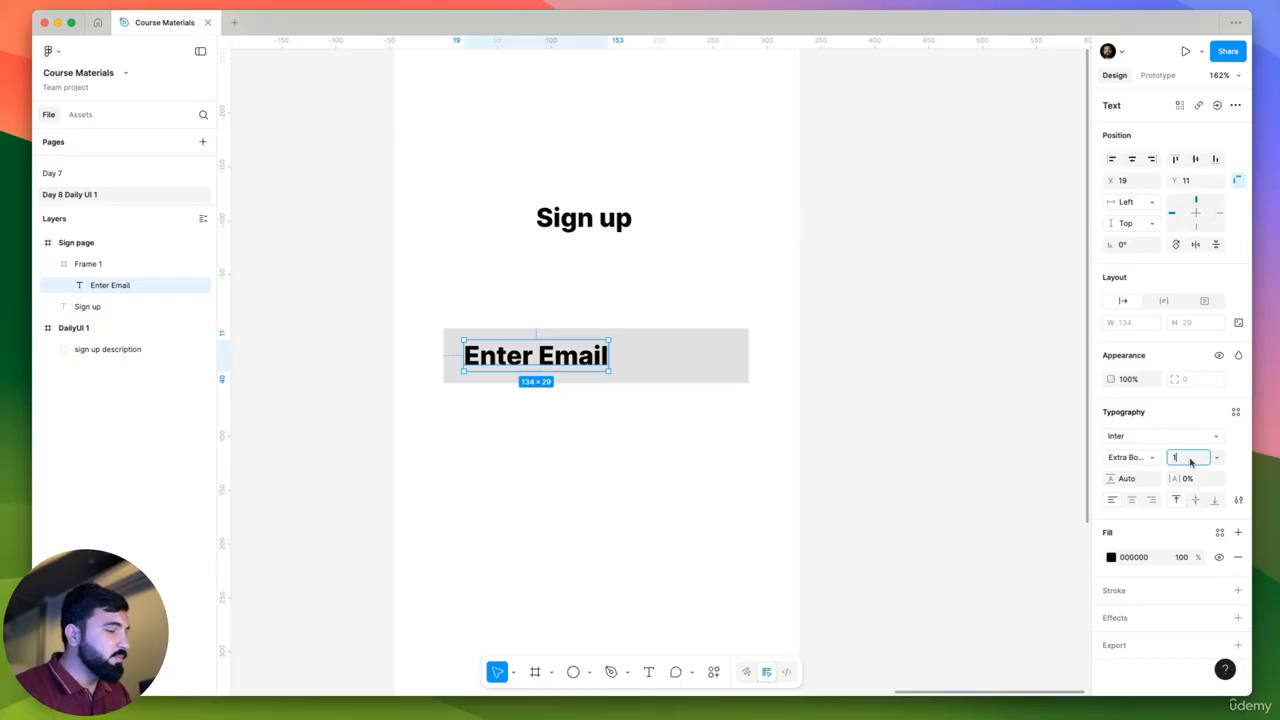
type("4")
key("Return")
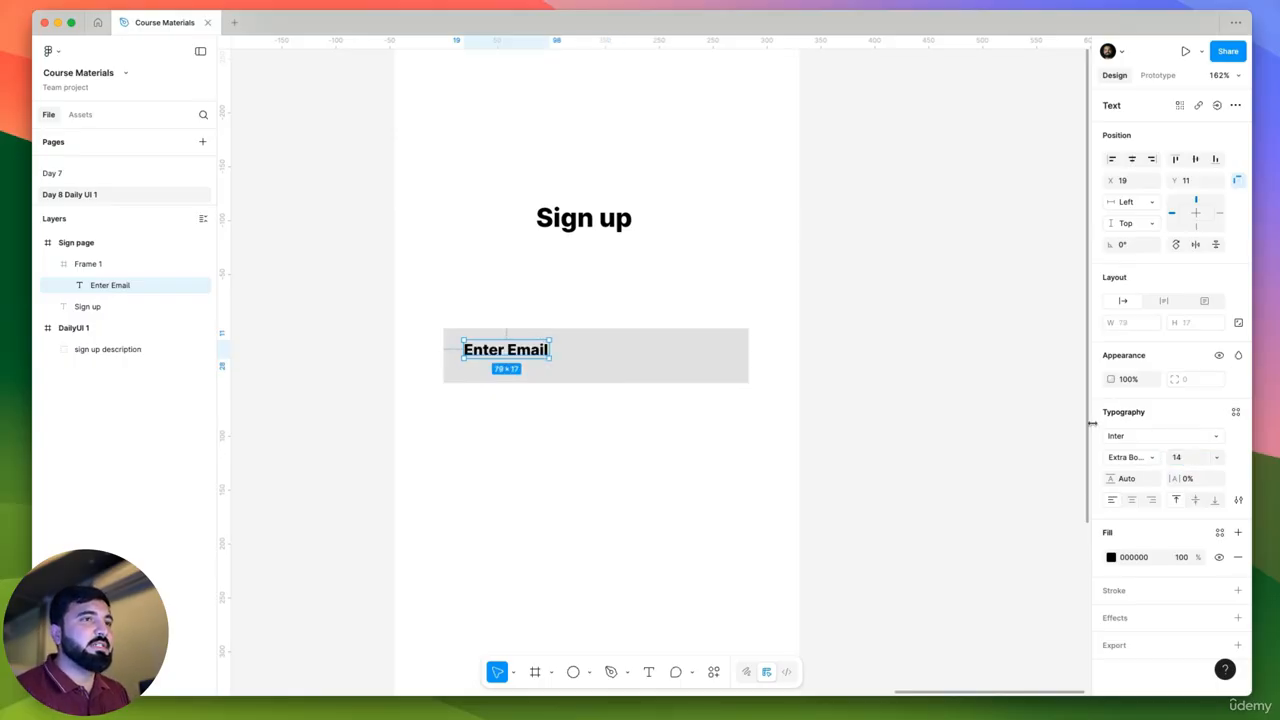
left_click(1130, 457)
left_click(1139, 395)
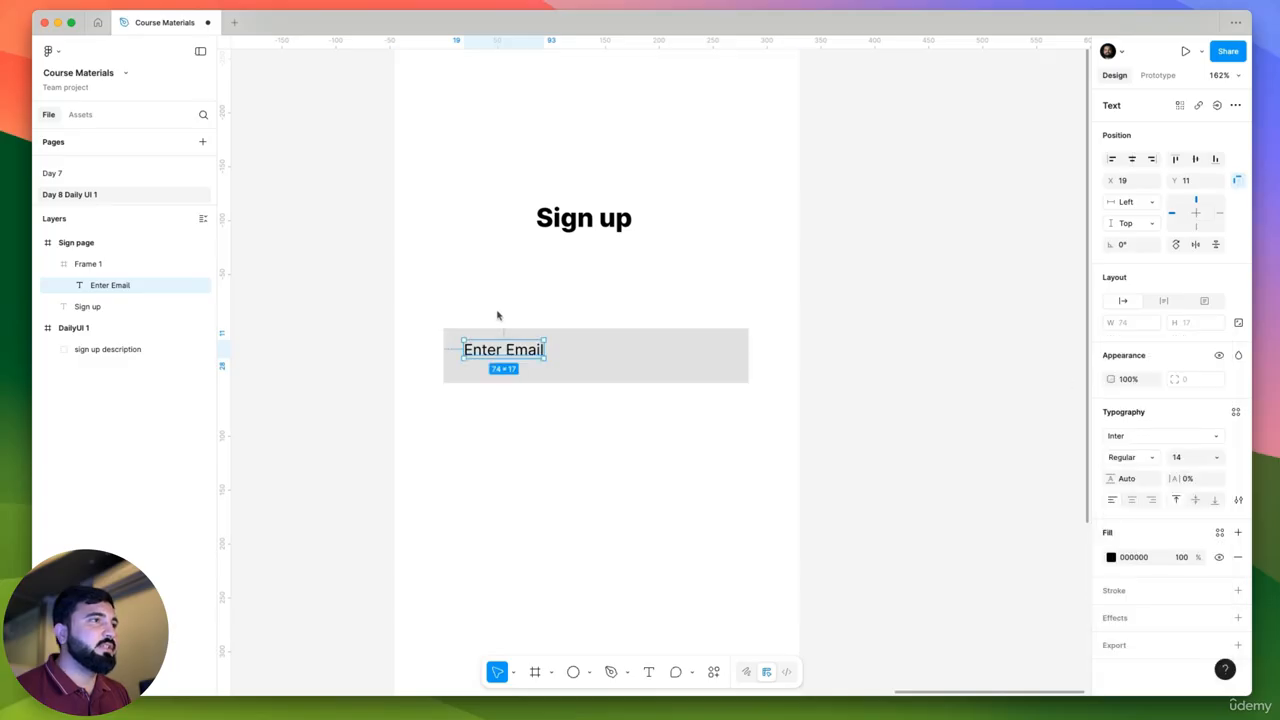
Reposition the "Enter Email" text within the grey frame to X 17, Y 17.
scroll(504, 355, "up", 5)
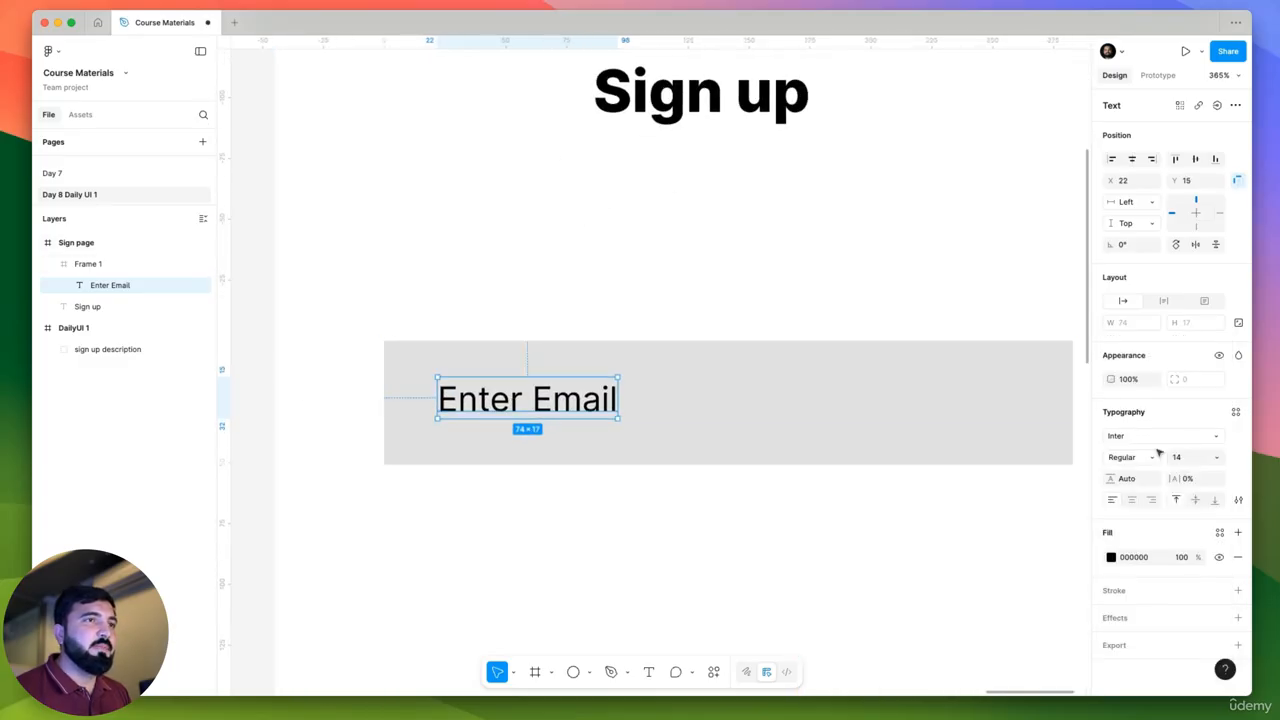
mouse_move(490, 401)
left_mouse_down()
mouse_move(486, 413)
mouse_move(474, 405)
left_mouse_up()
scroll(432, 368, "down", 5)
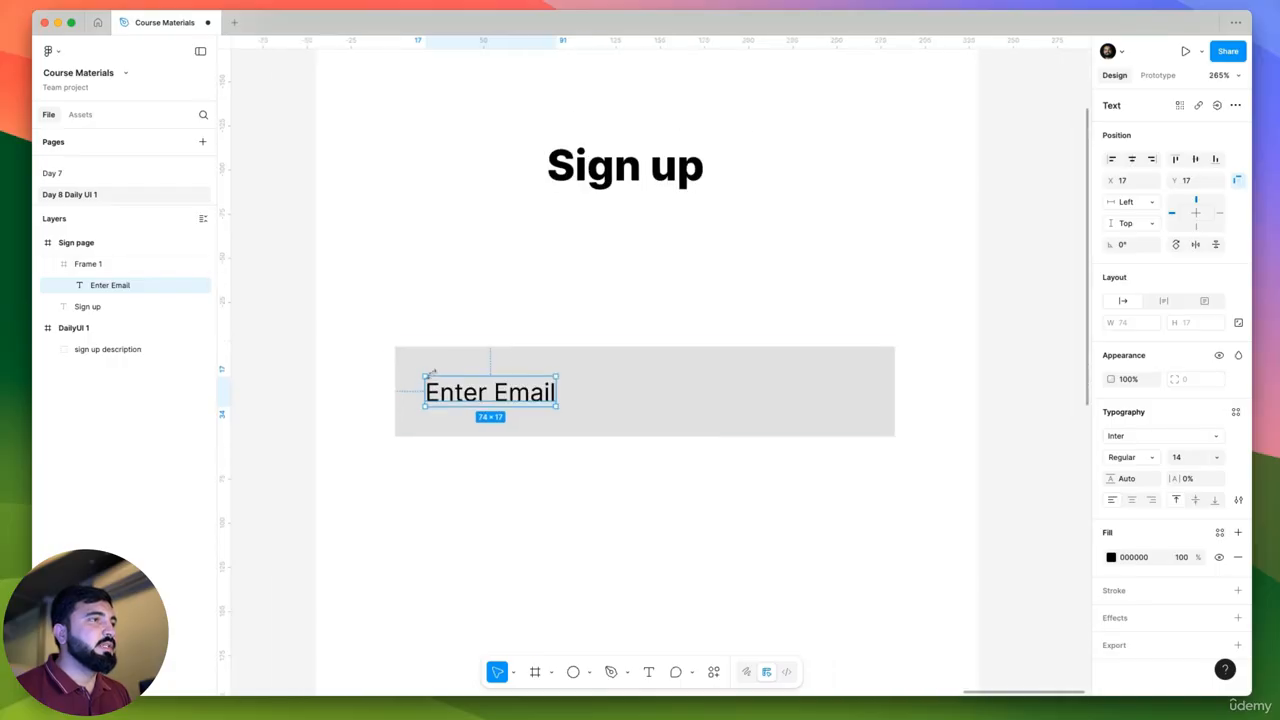
Apply auto layout to the grey frame that holds the "Enter Email" text.
scroll(437, 370, "down", 4)
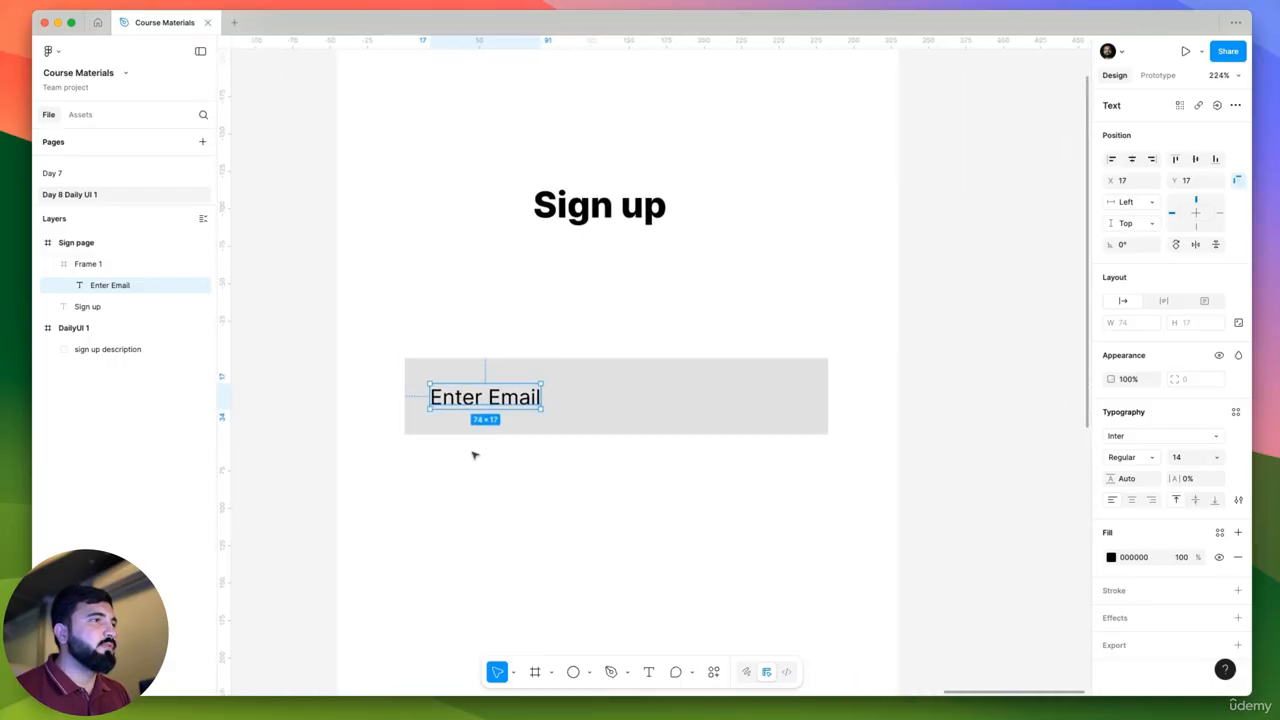
left_click_drag(903, 396, 533, 428)
left_click(585, 440)
left_click(547, 413)
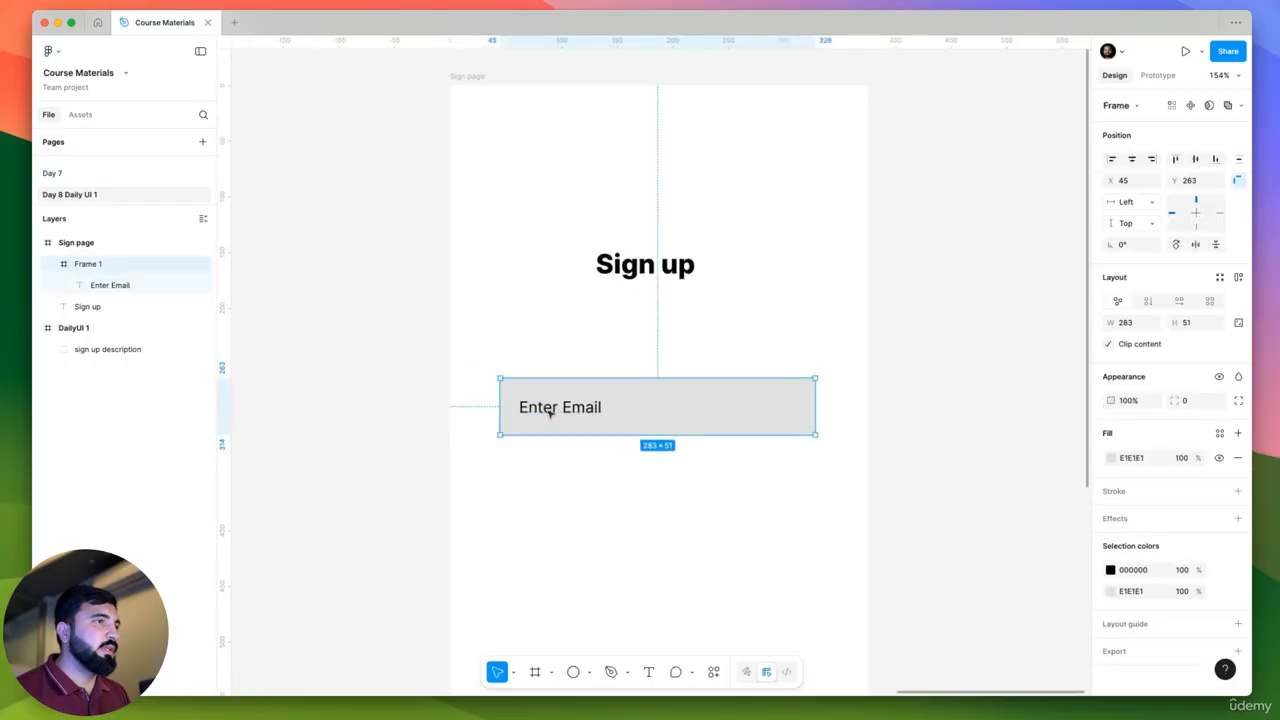
scroll(547, 413, "up", 5)
left_click(537, 384)
left_click(554, 369)
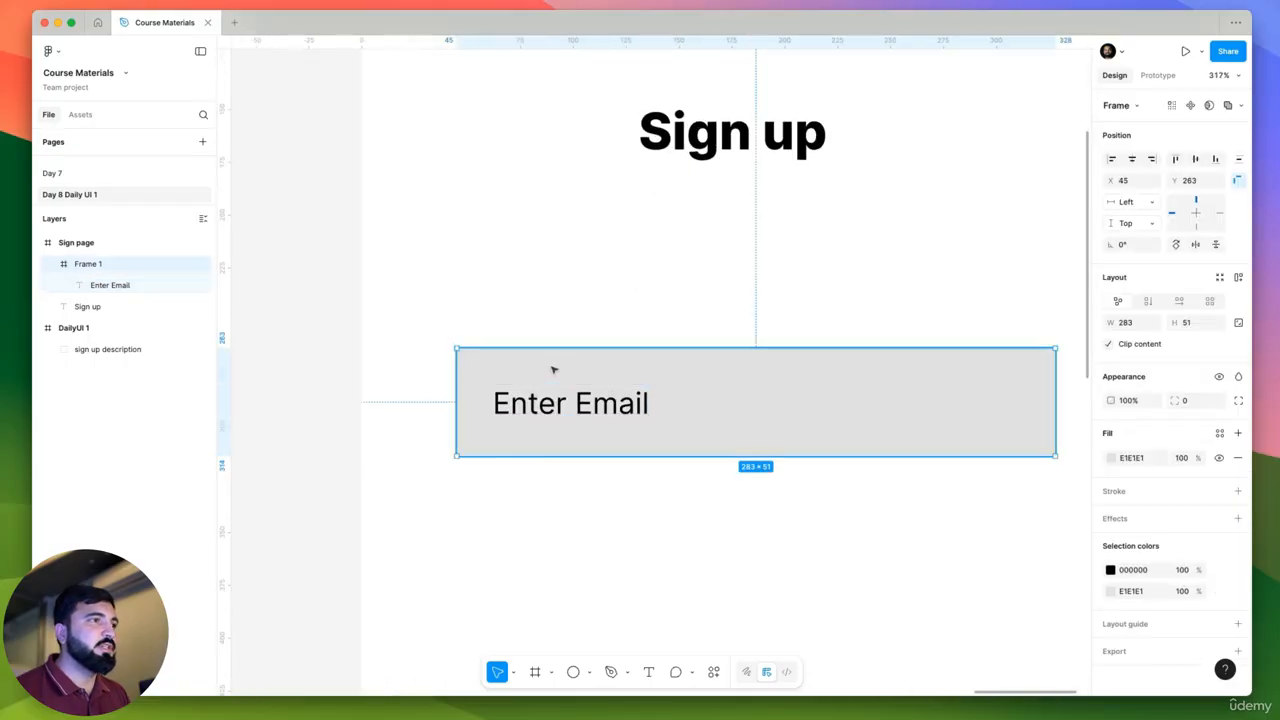
key("shift+a")
scroll(459, 357, "down", 1)
scroll(459, 357, "down", 5)
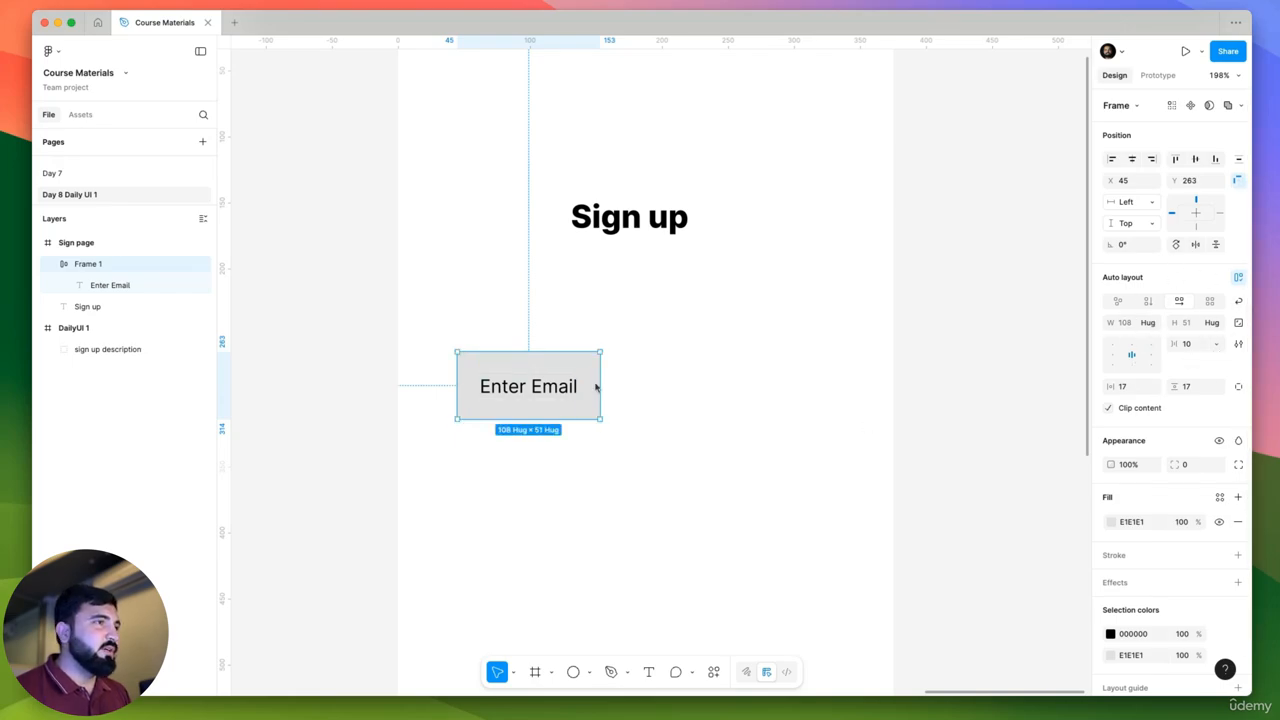
Widen the email field to about 306 and align its text to the left, vertically centred.
left_click_drag(597, 386, 845, 380)
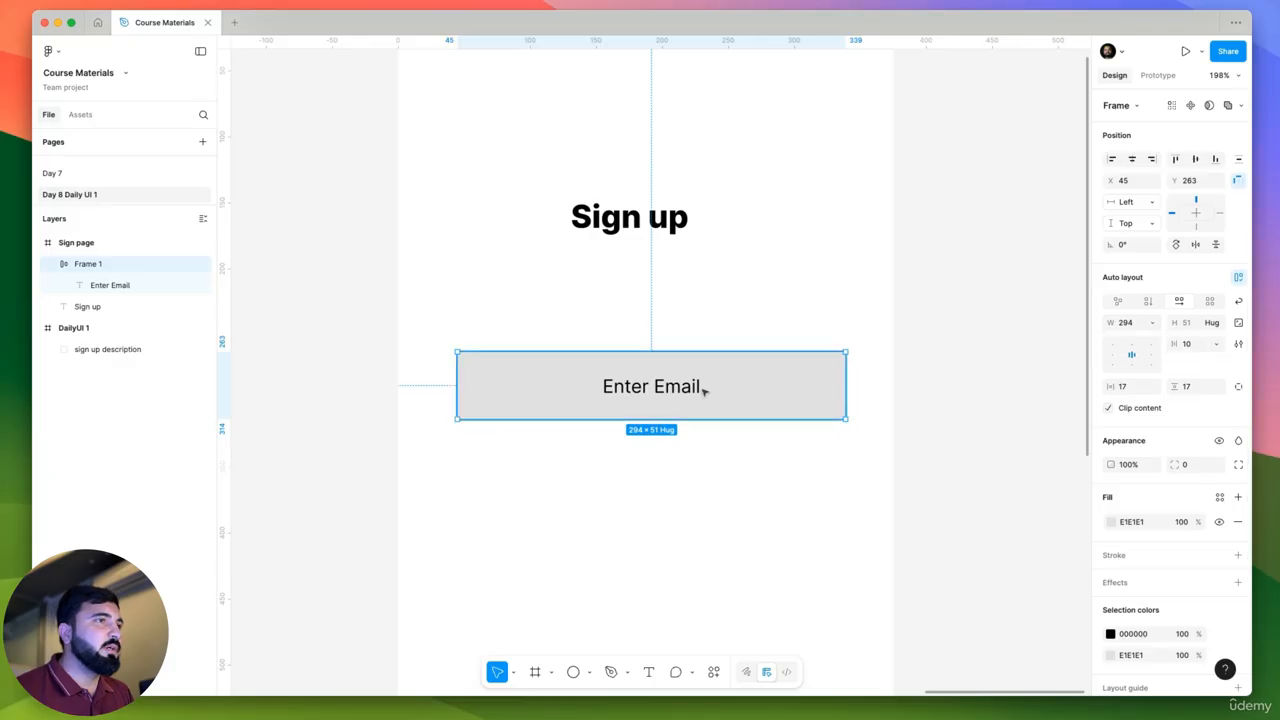
left_click(1110, 355)
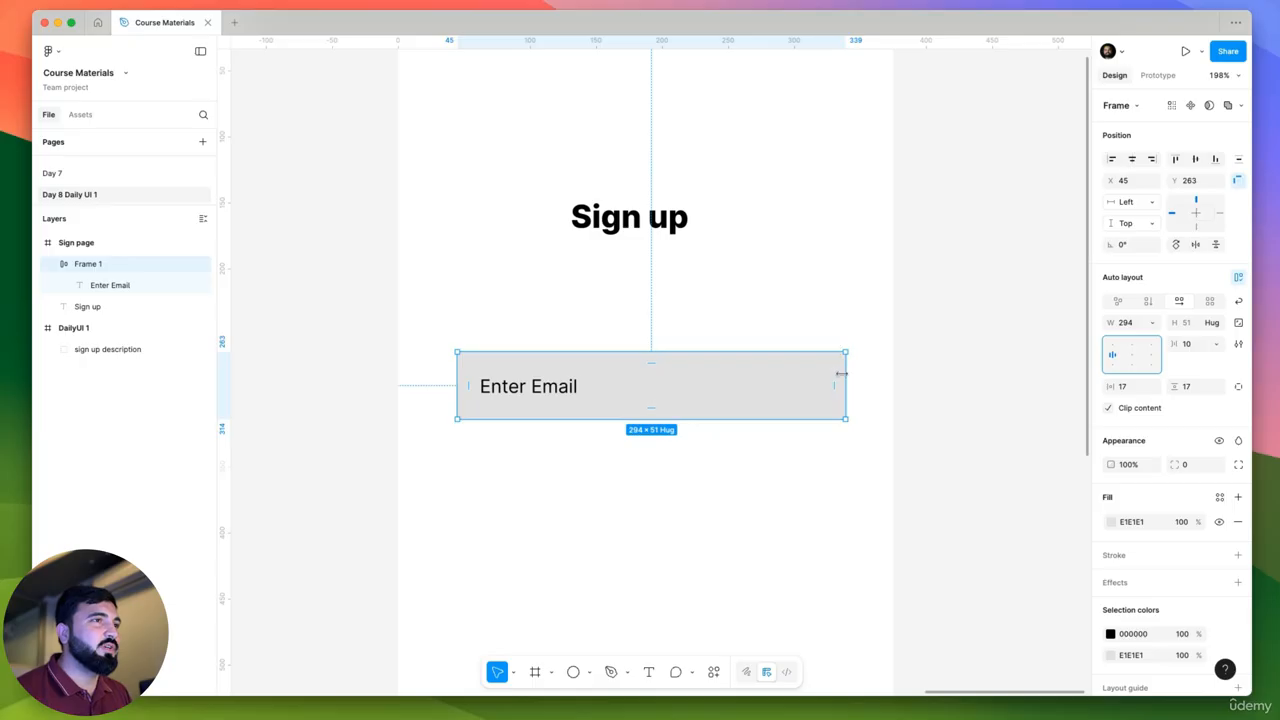
left_click_drag(841, 373, 863, 374)
scroll(459, 483, "right", 2)
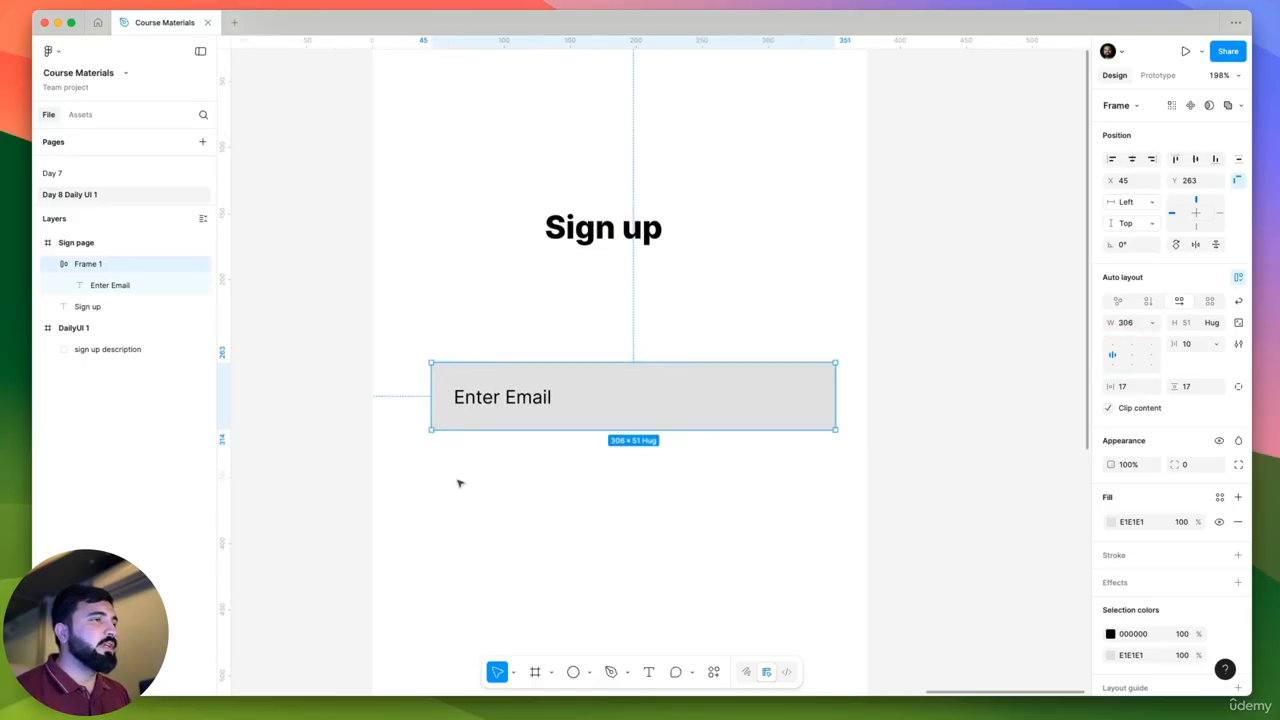
Duplicate the email field directly below itself and change the copy's text to "Enter Password".
scroll(459, 483, "up", 3)
left_click_drag(480, 478, 467, 512)
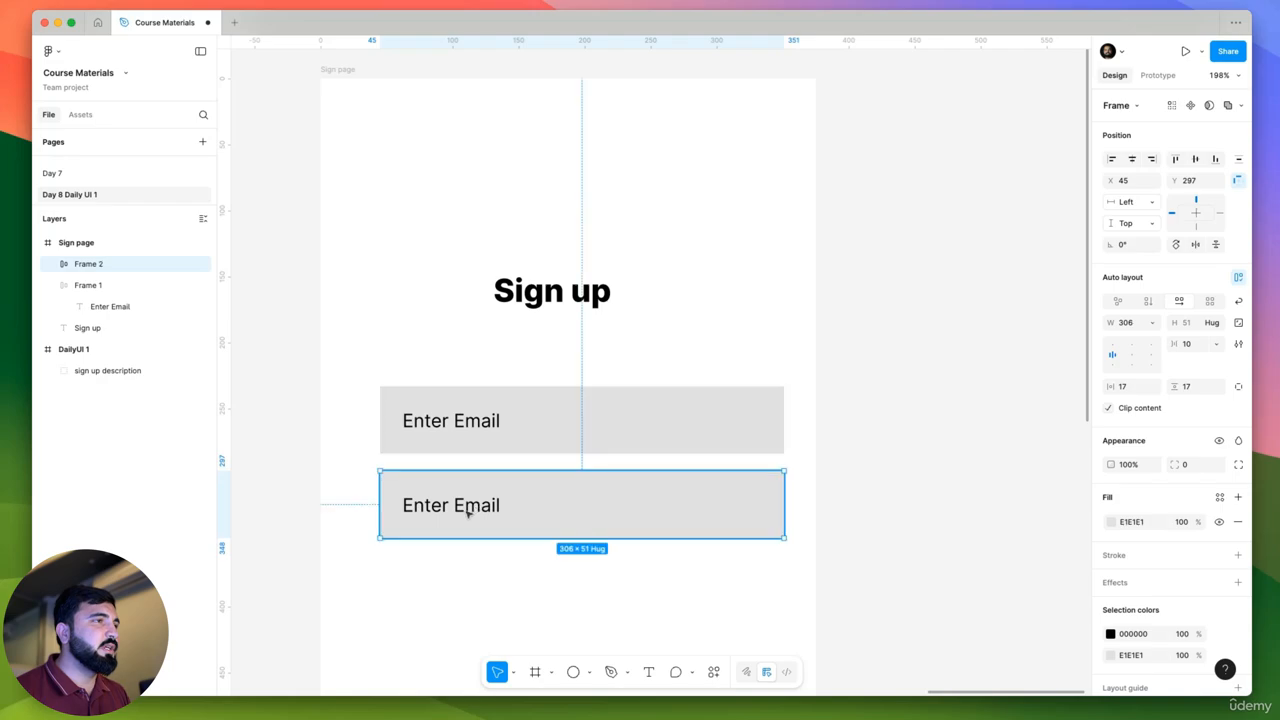
double_click(467, 512)
double_click(474, 510)
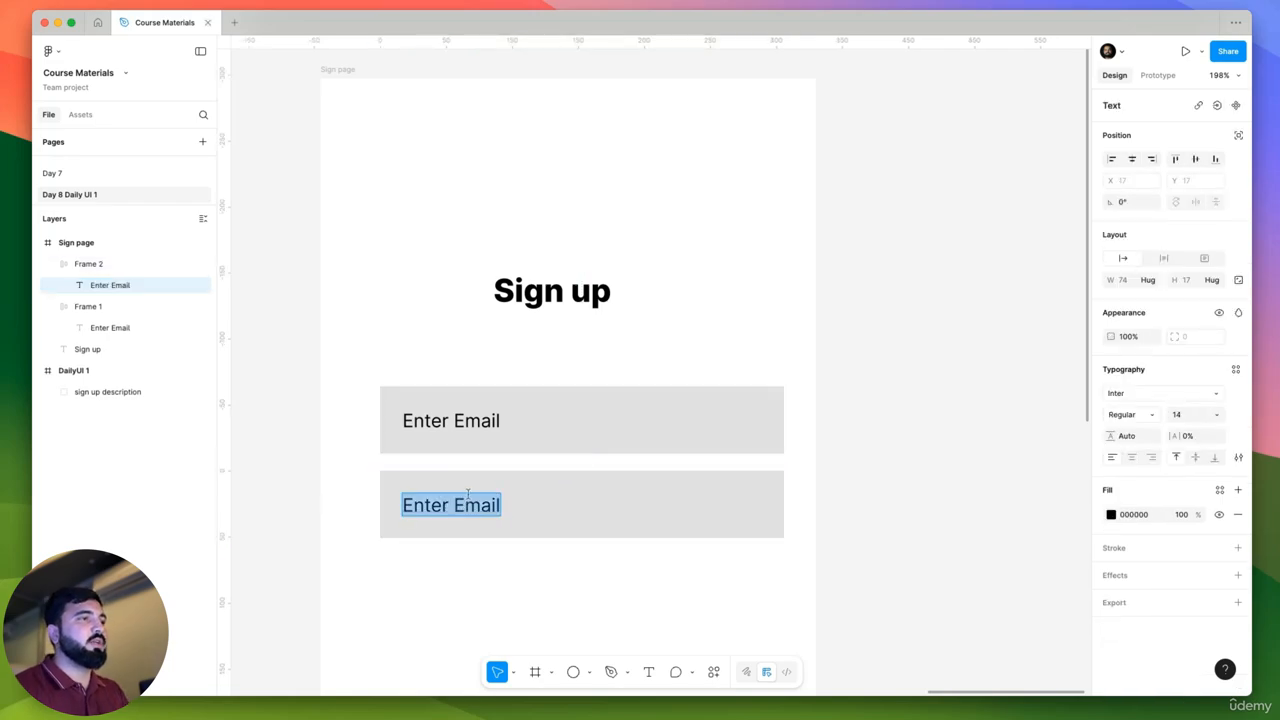
type("E")
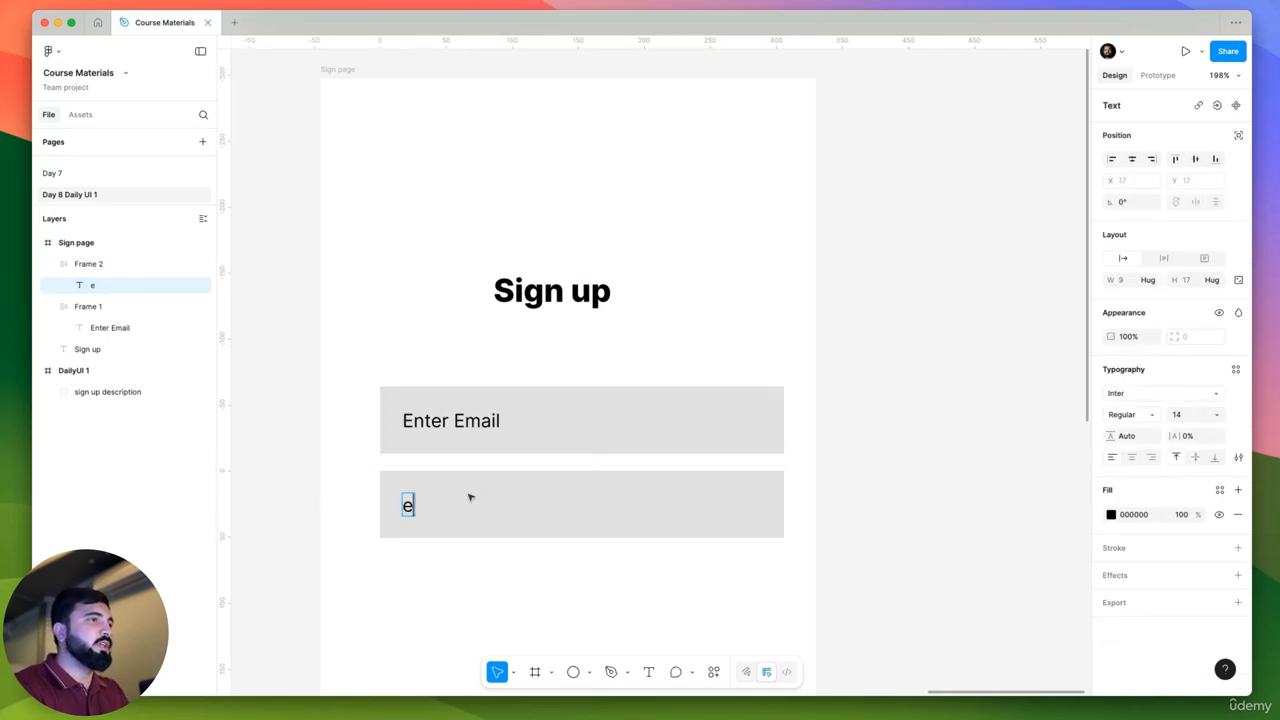
key("BackSpace")
type("Enter Password")
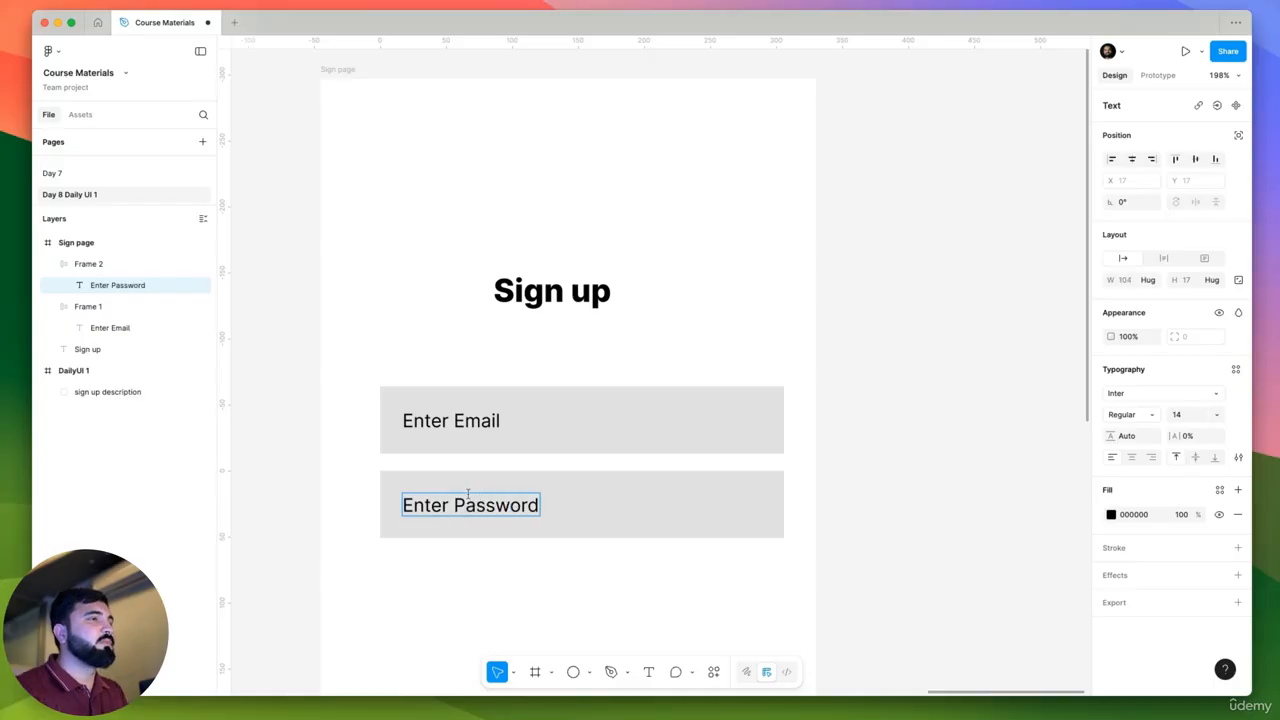
left_click(1017, 411)
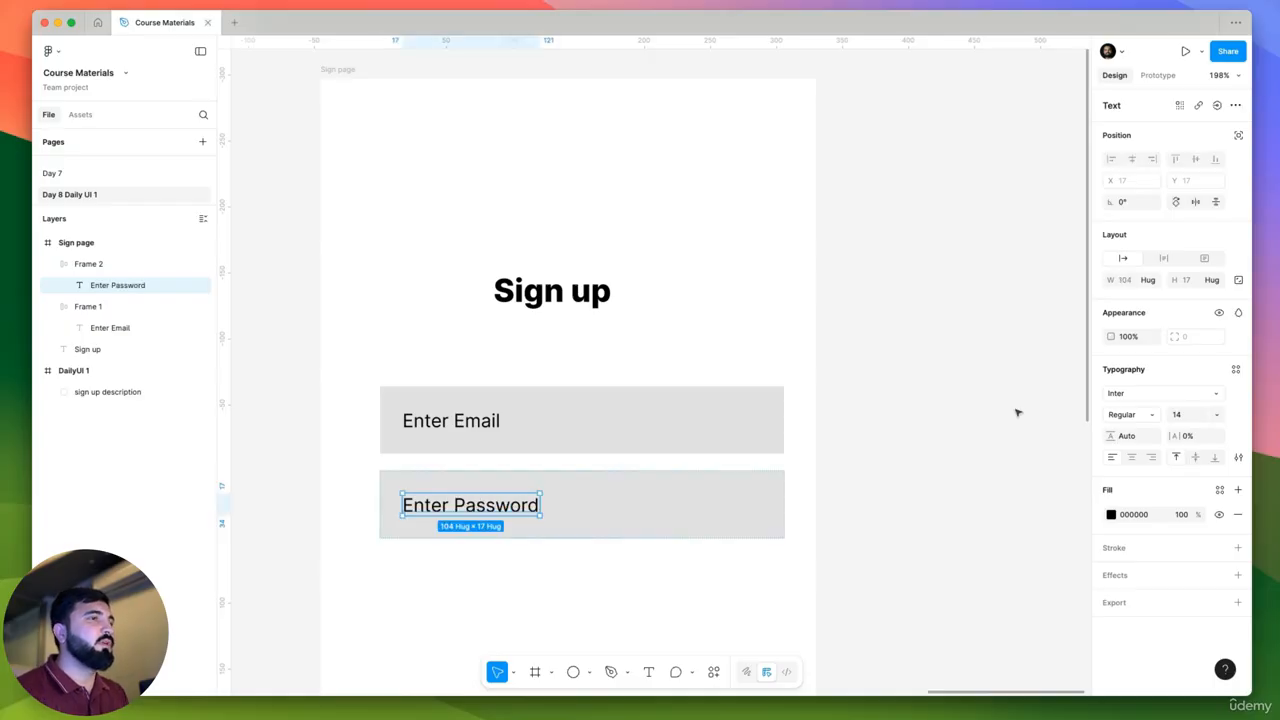
left_click(1015, 412)
Duplicate the password field directly below itself and change the copy's text to "Confirm Password".
scroll(880, 429, "down", 2)
scroll(880, 429, "left", 1)
left_click(620, 314)
left_click_drag(572, 407, 585, 400)
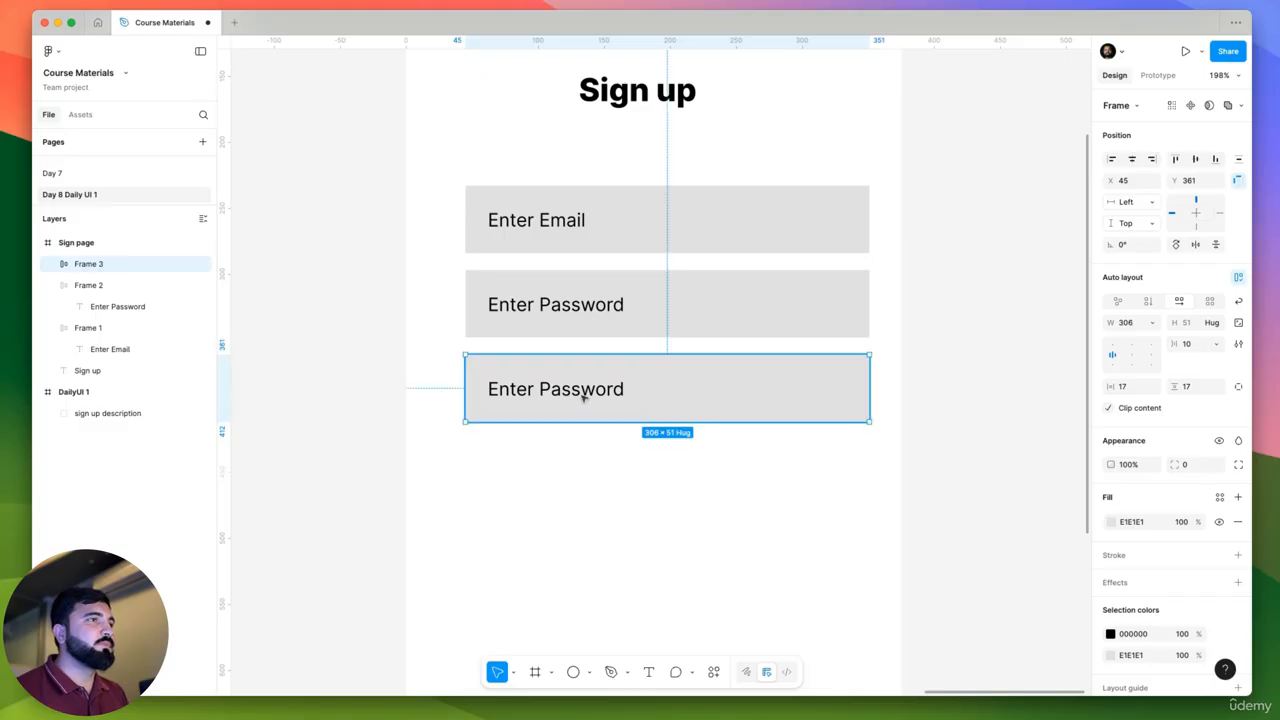
double_click(589, 399)
type("Confi")
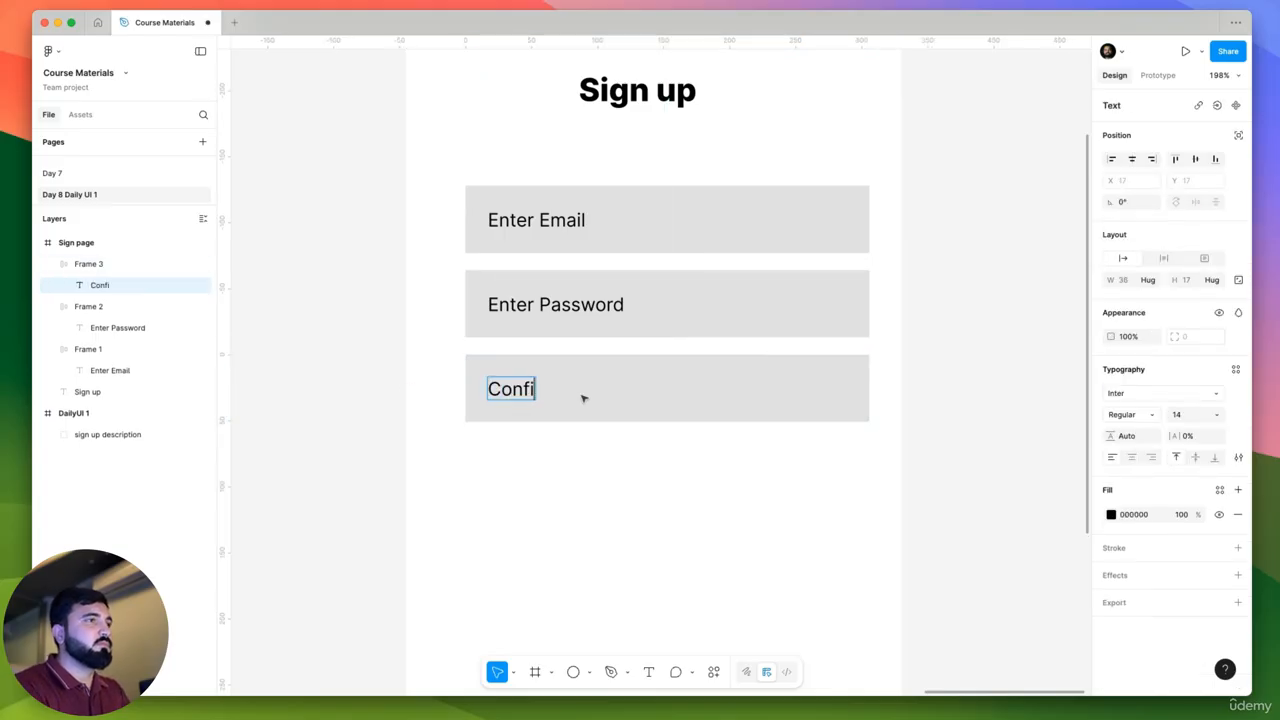
type("rm Password")
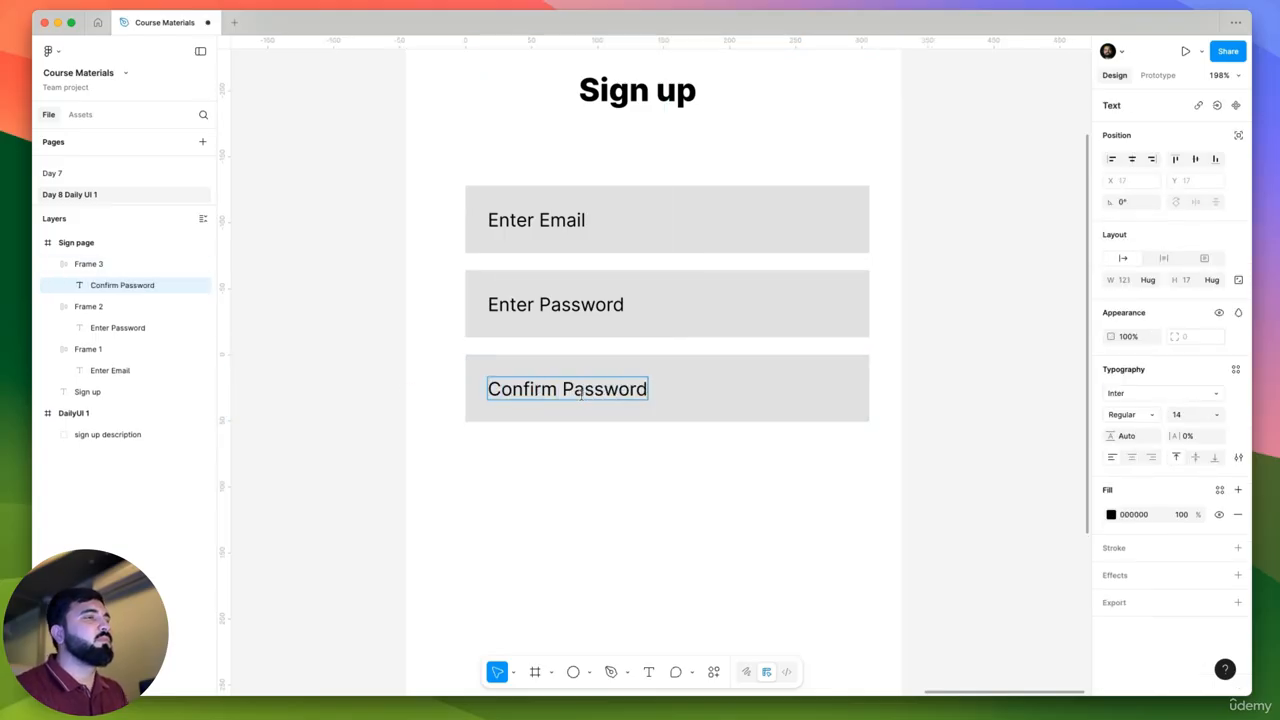
key("Escape")
Move the three input fields down to about Y 308 and duplicate the email field above them at about Y 238.
left_click(731, 474)
left_click_drag(731, 474, 656, 409)
left_click_drag(312, 152, 460, 300)
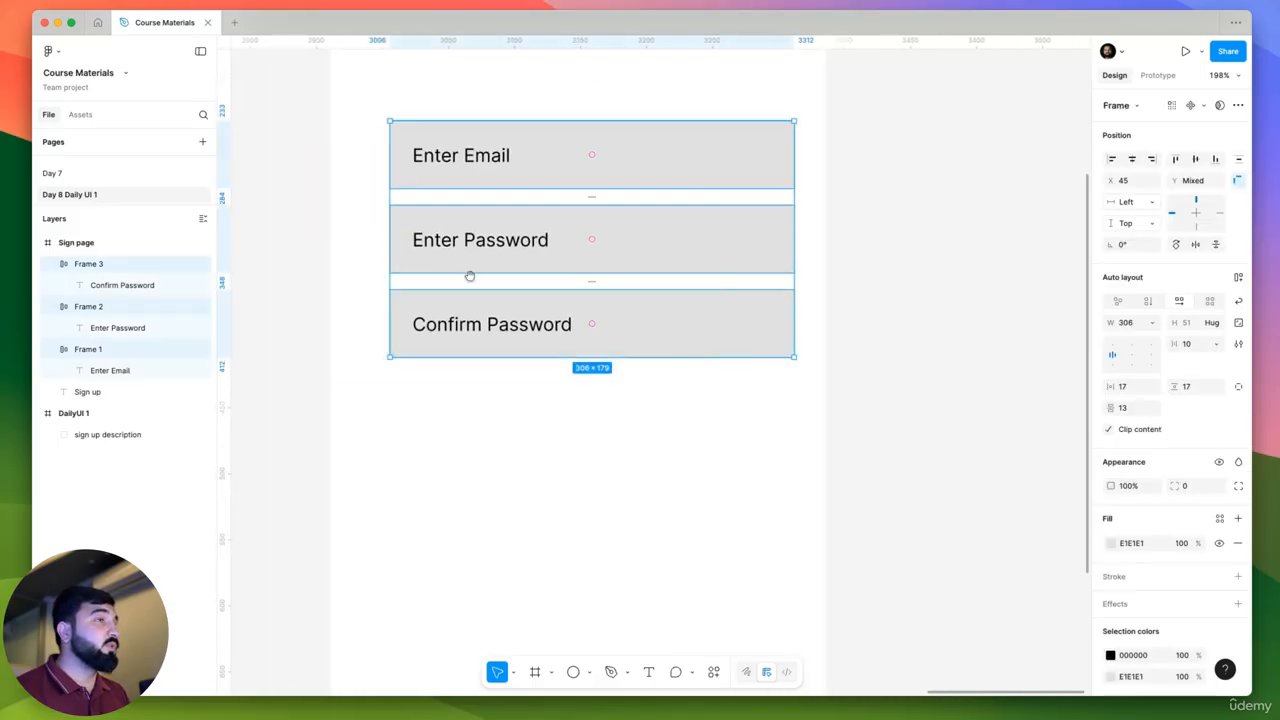
scroll(471, 274, "up", 5)
left_click(478, 513)
left_click_drag(497, 505, 500, 410)
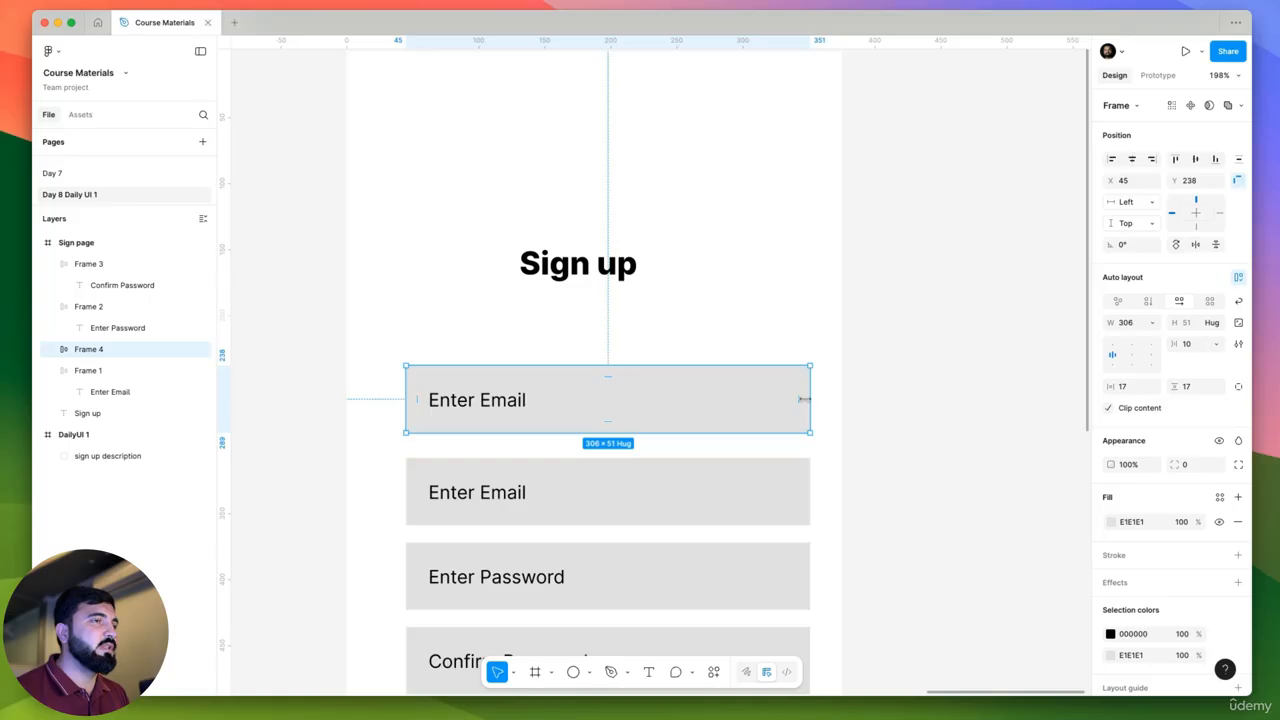
scroll(474, 480, "down", 3)
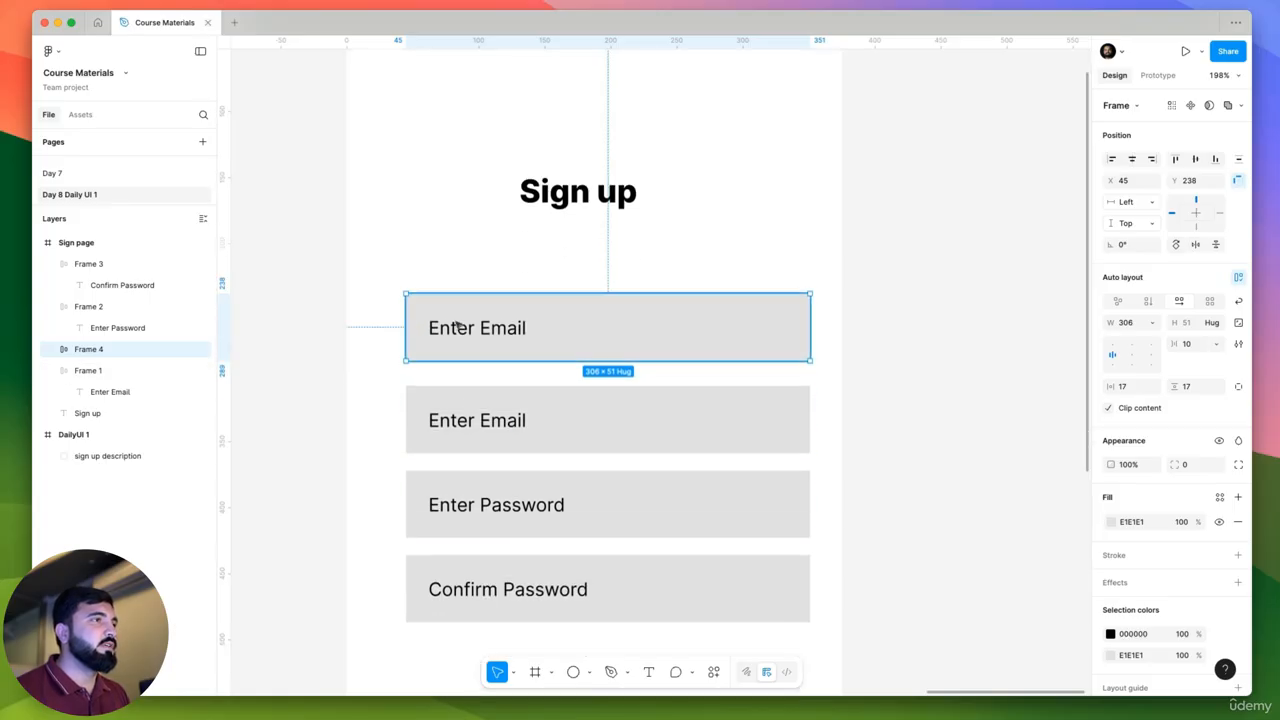
Move the lower three fields further down to about Y 367 and duplicate the top email field just beneath itself.
left_click_drag(324, 371, 718, 598)
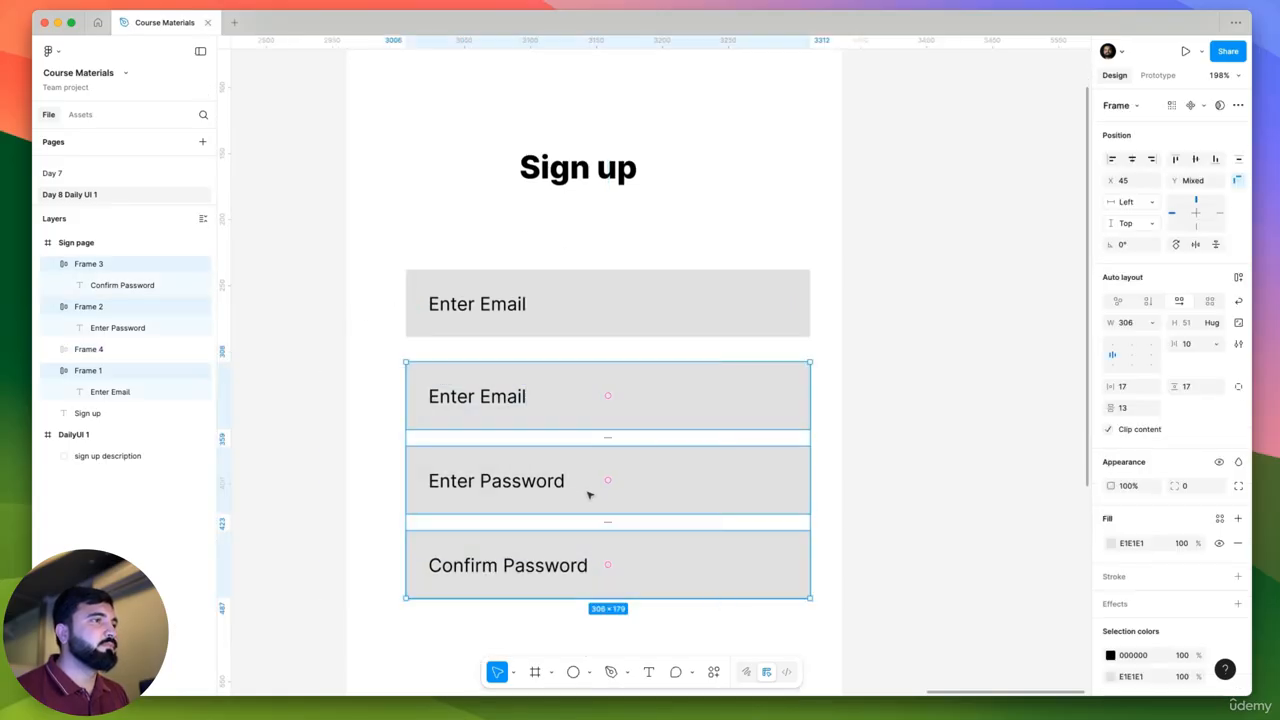
left_click_drag(589, 494, 580, 531)
left_click(509, 310)
left_click_drag(509, 310, 517, 378)
Change the topmost field's text to "Enter First Name".
left_click(474, 317)
double_click(479, 311)
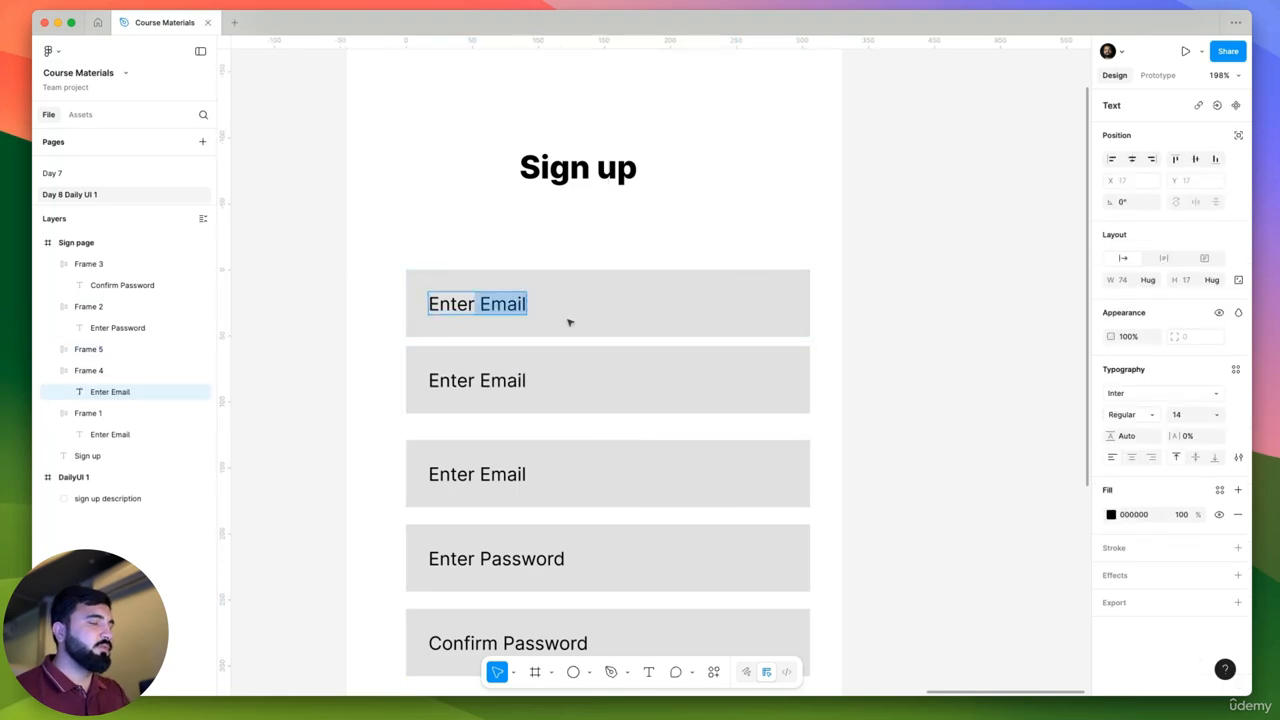
key("BackSpace")
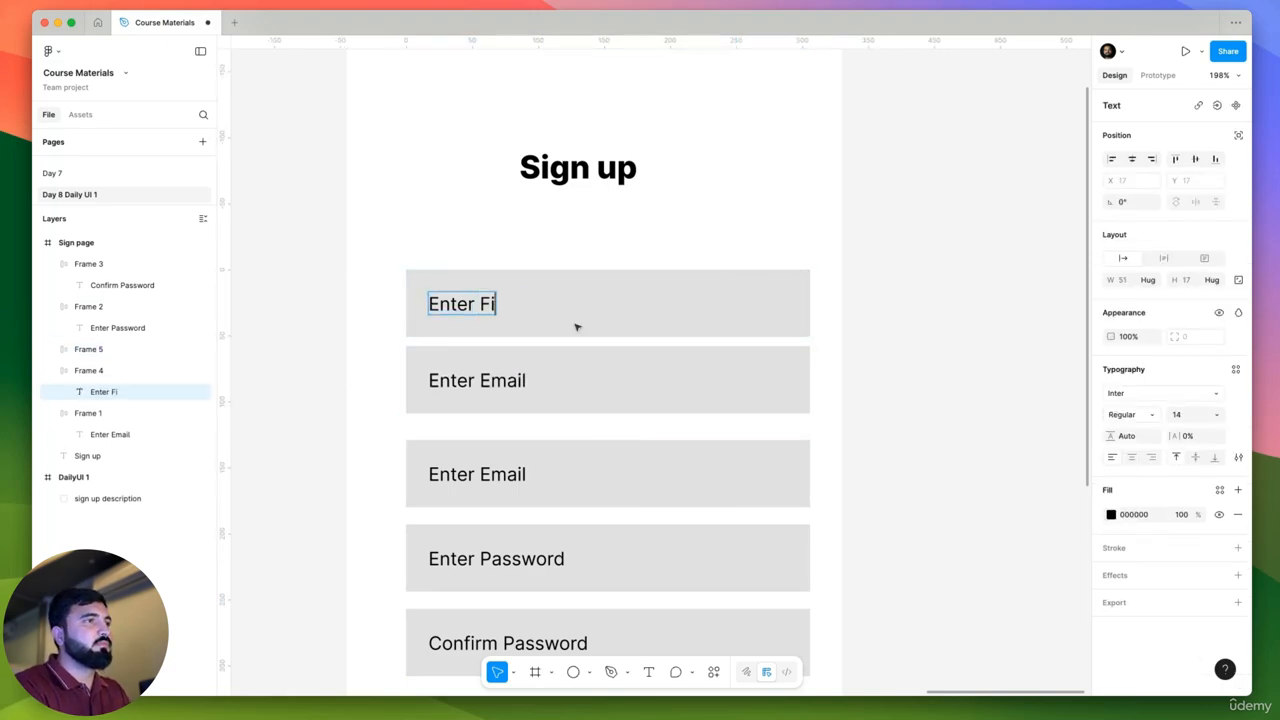
type("First Name")
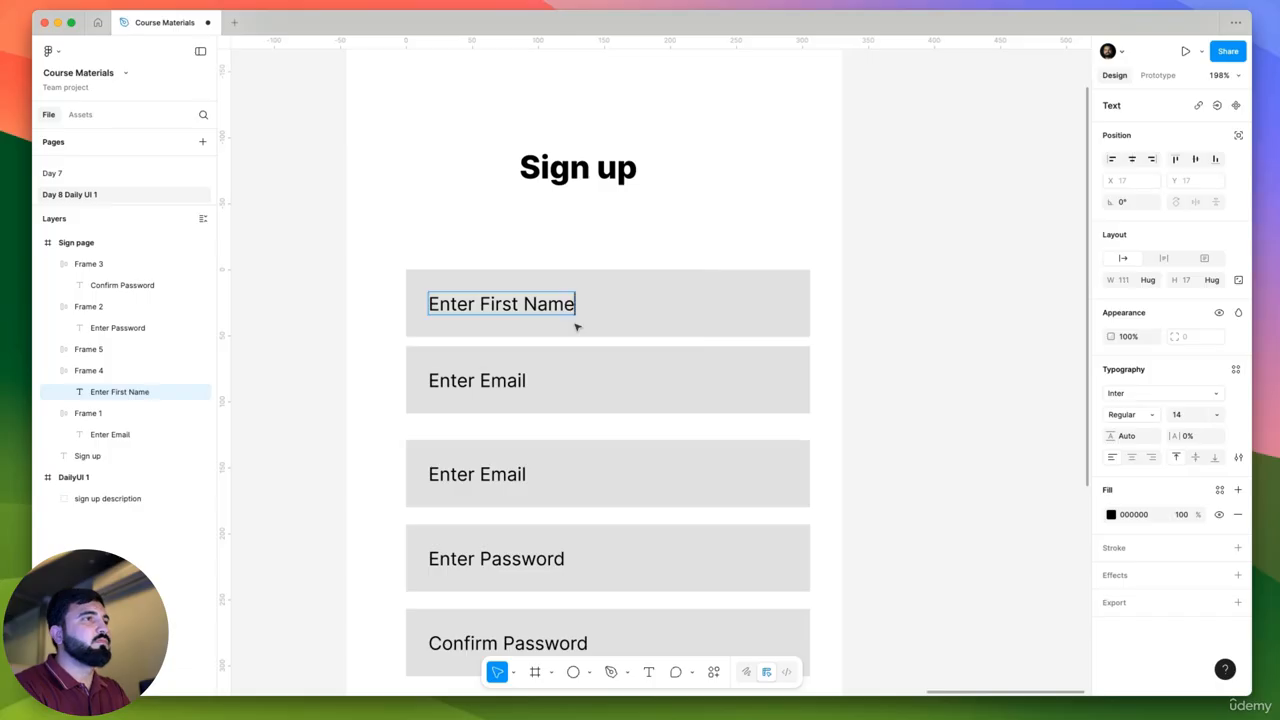
Change the second field's text to "Enter Last Name".
left_click(478, 380)
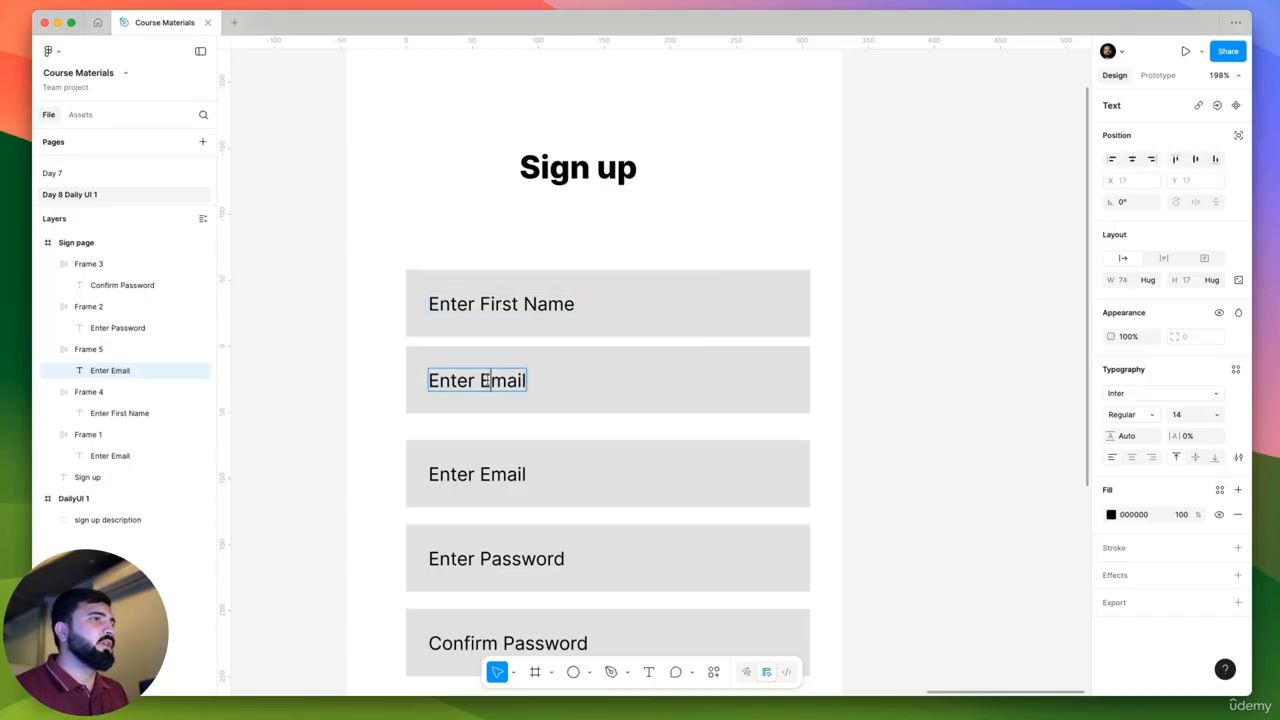
double_click(483, 381)
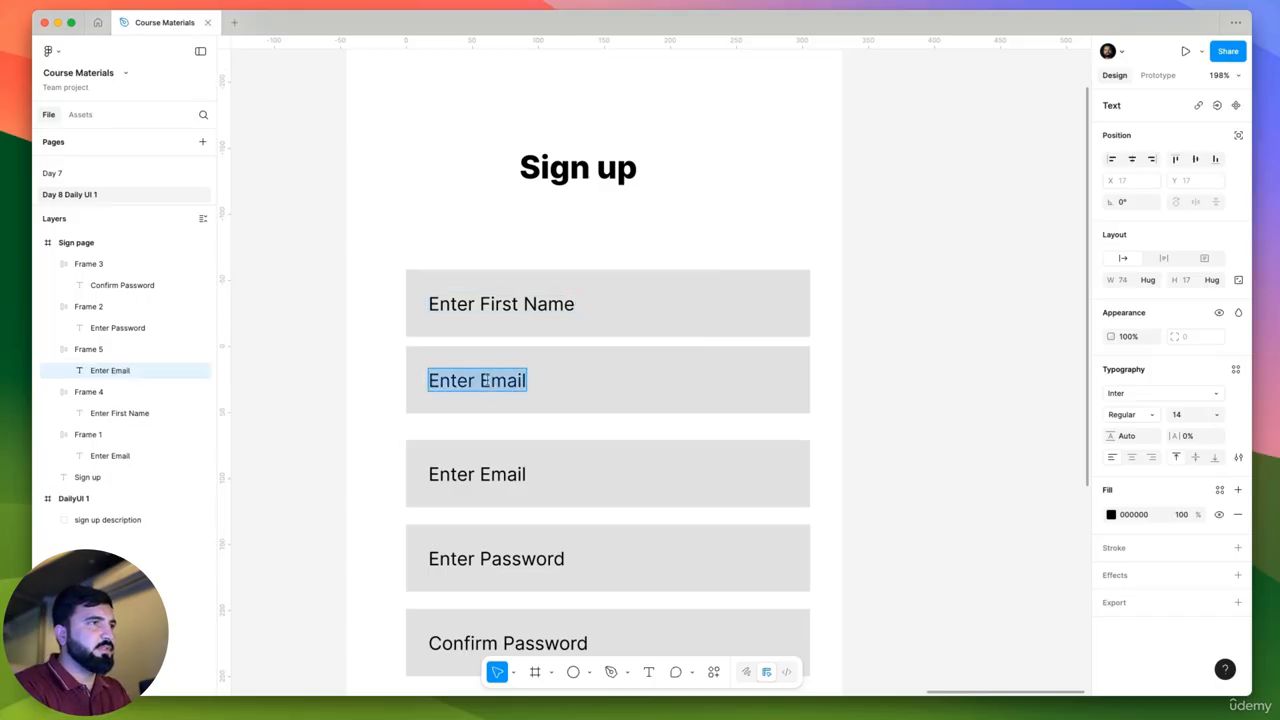
type("Ent")
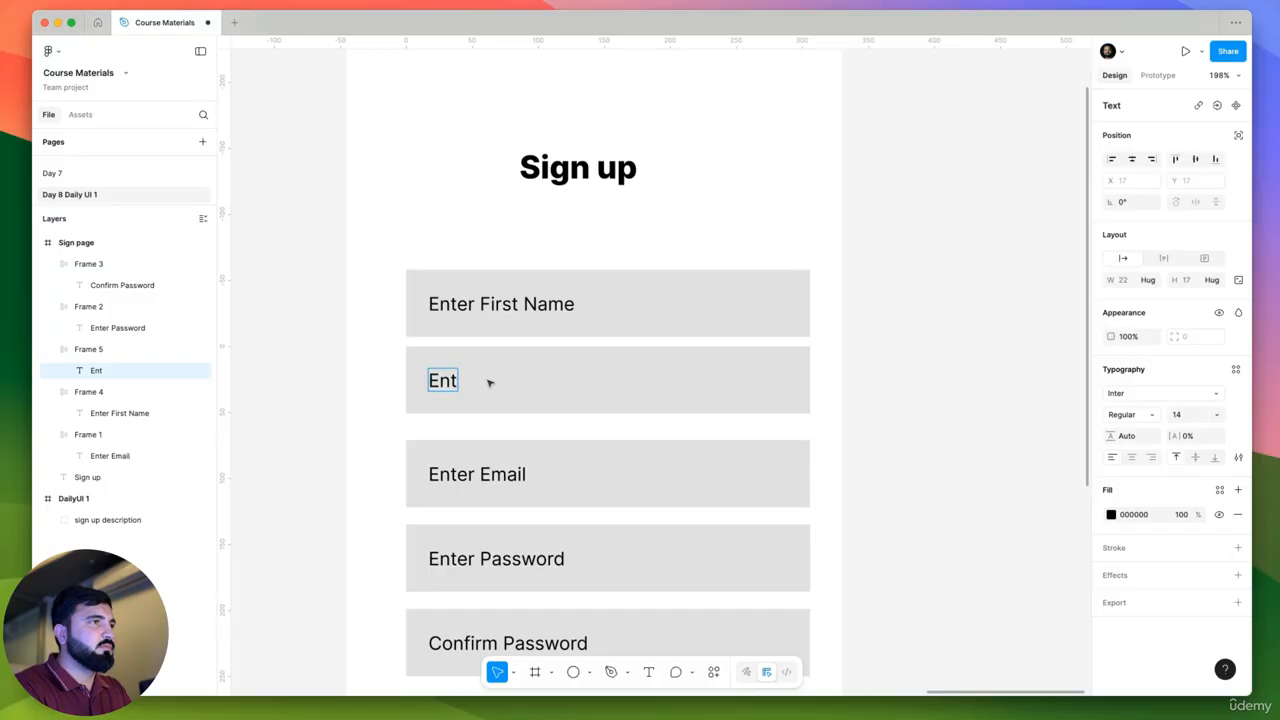
type("er Last Name")
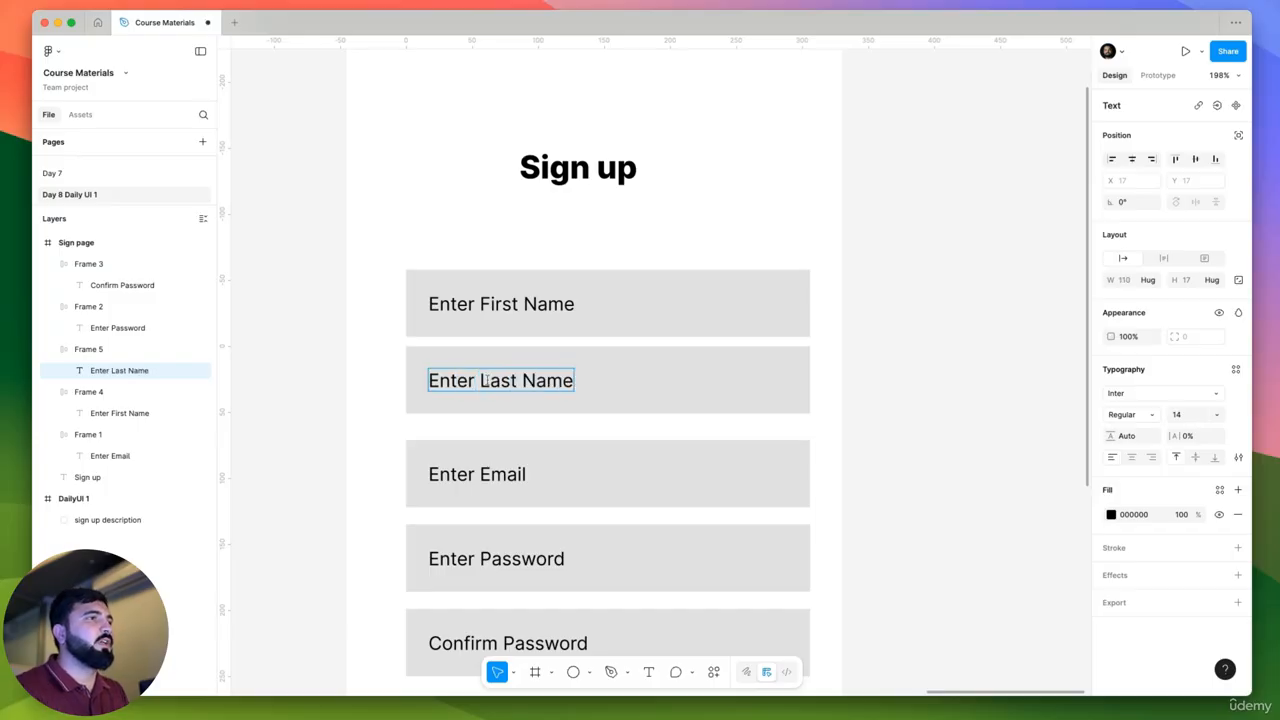
key("Escape")
Combine the first-name and last-name fields in an auto layout and set its direction to horizontal.
left_click(789, 297)
left_click(709, 380, "shift")
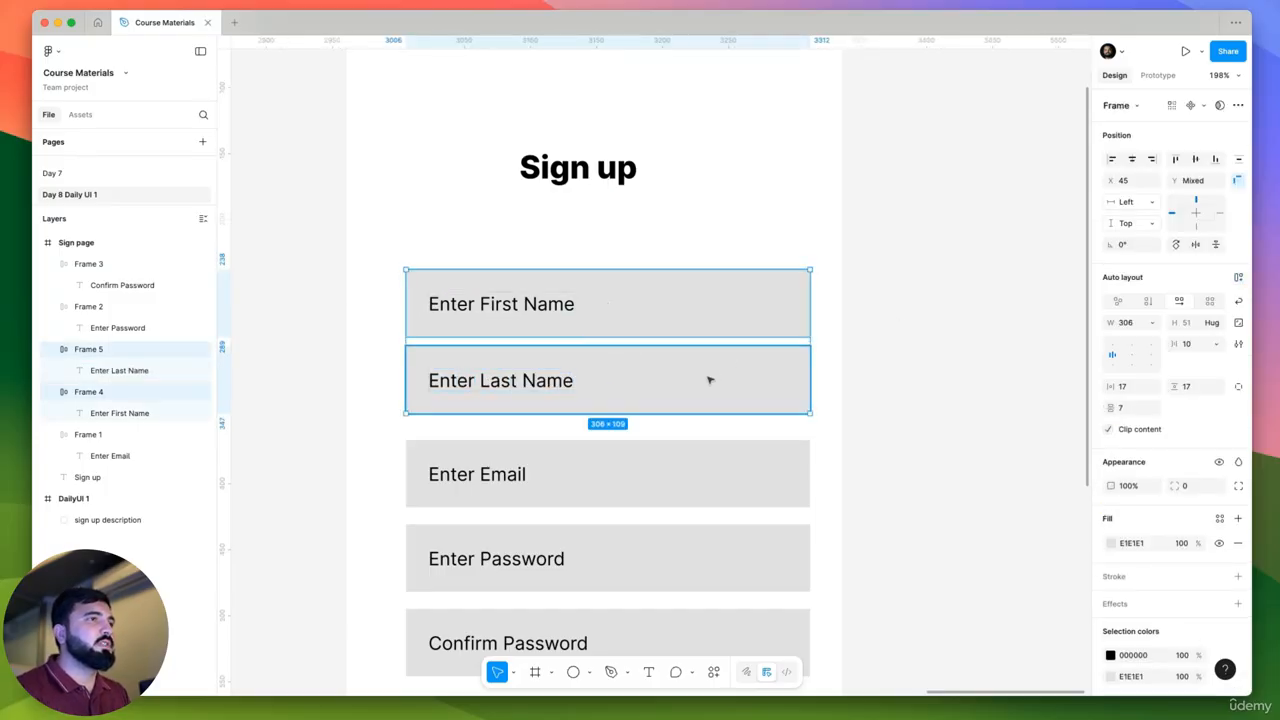
key("shift+a")
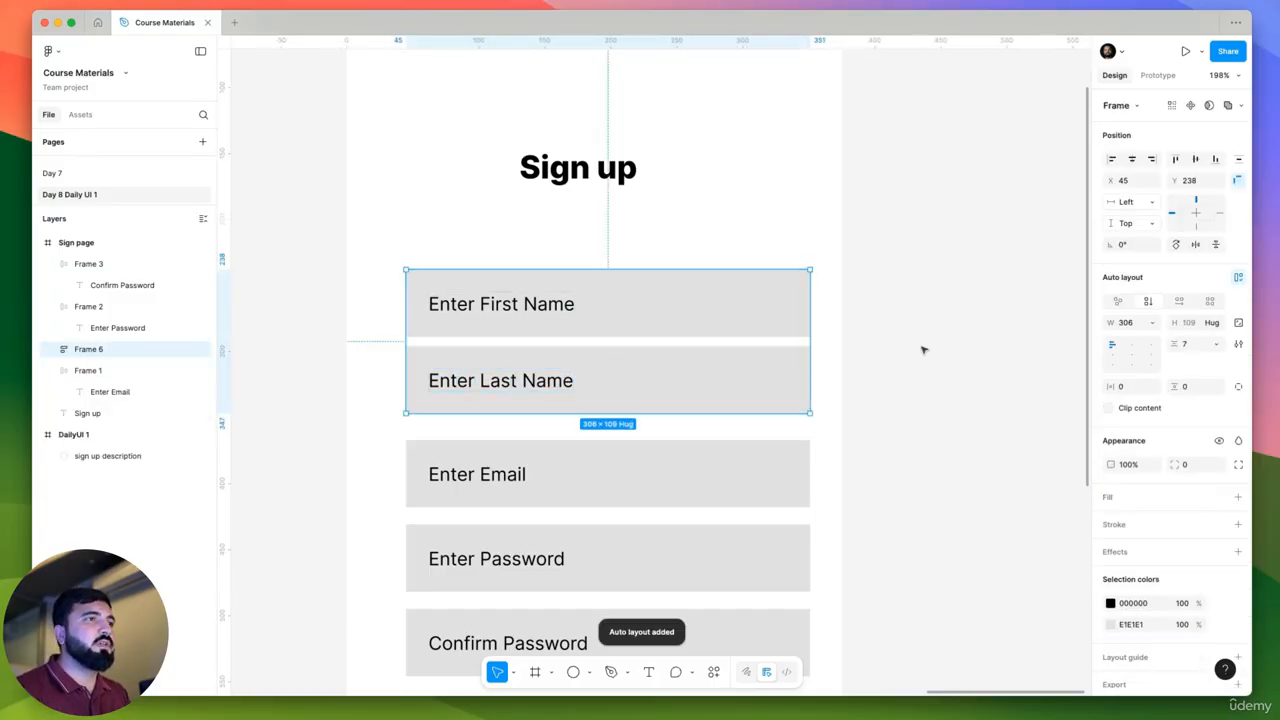
left_click(1179, 302)
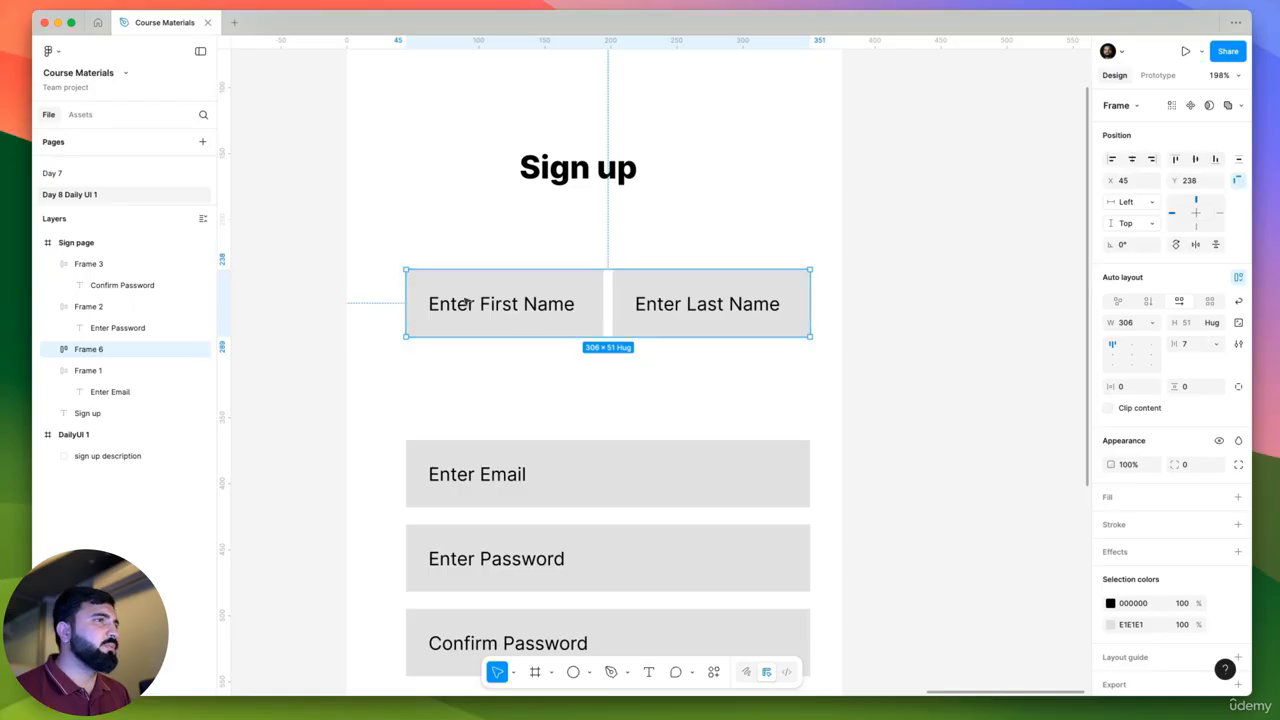
Move the email, password and confirm-password fields up together beneath the name row, to about Y 306.
scroll(609, 386, "down", 5)
left_click_drag(766, 391, 535, 524)
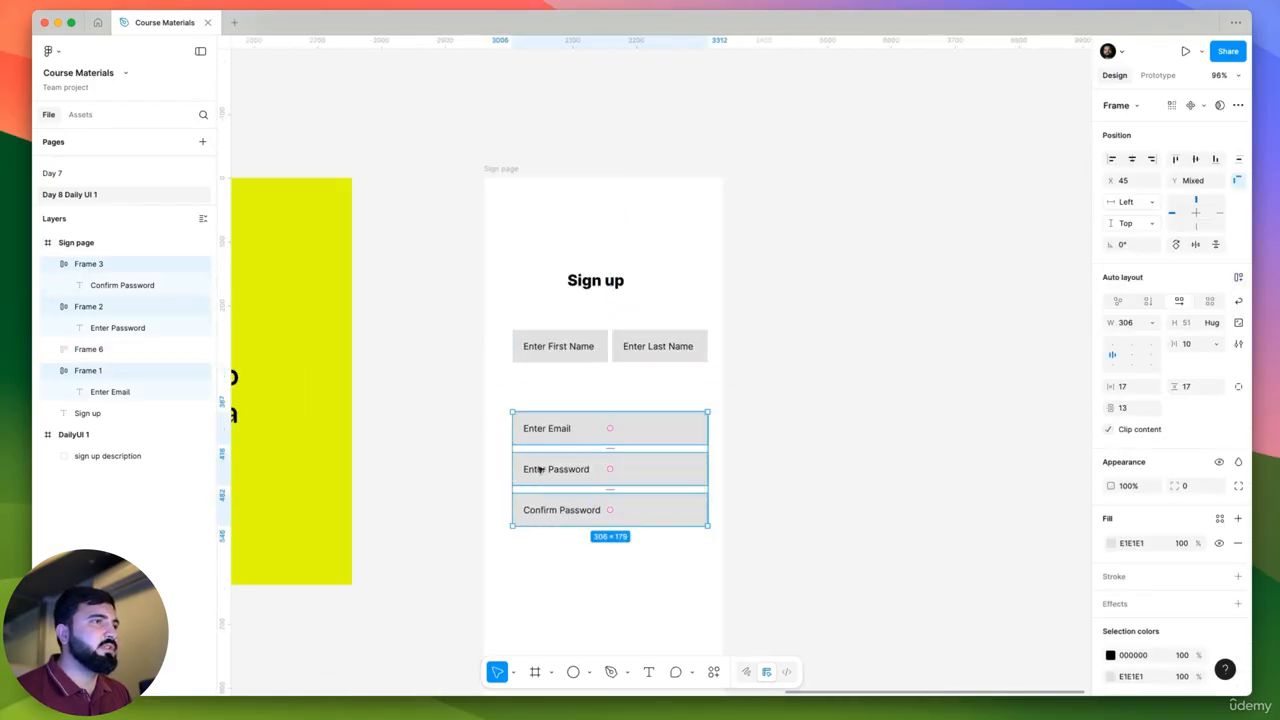
left_click_drag(540, 469, 548, 430)
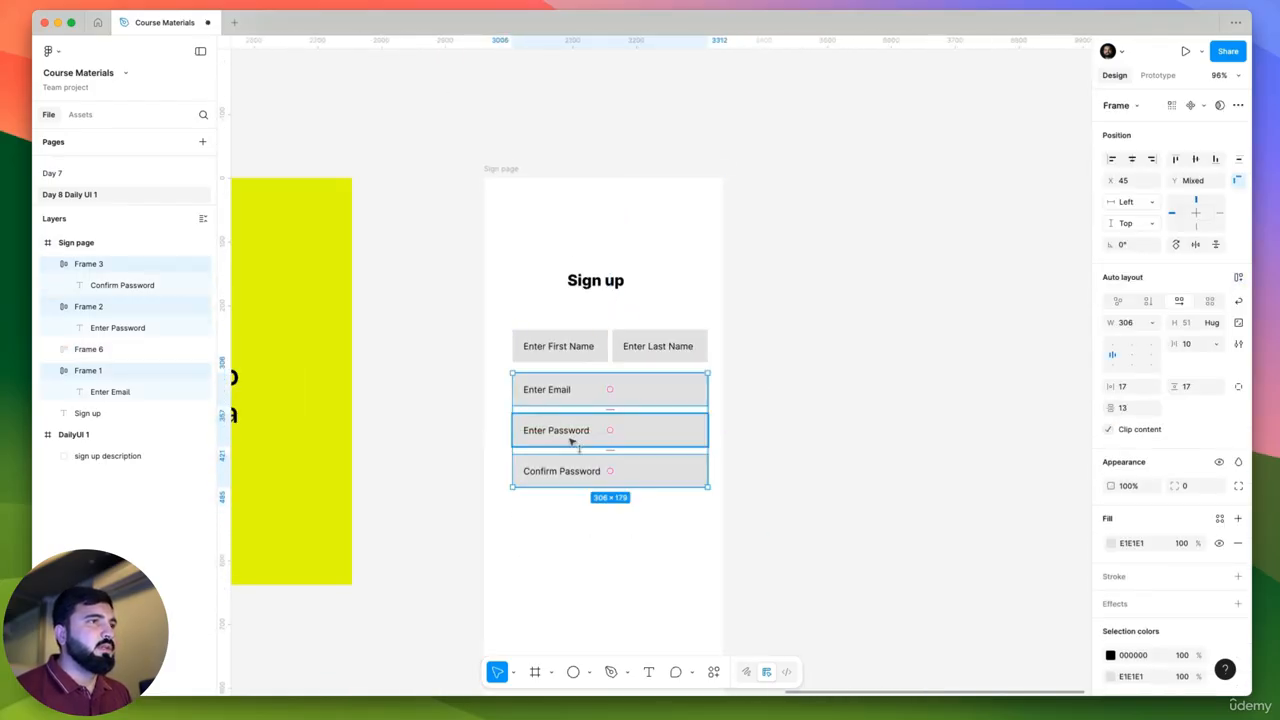
scroll(572, 441, "down", 3)
scroll(500, 380, "up", 3)
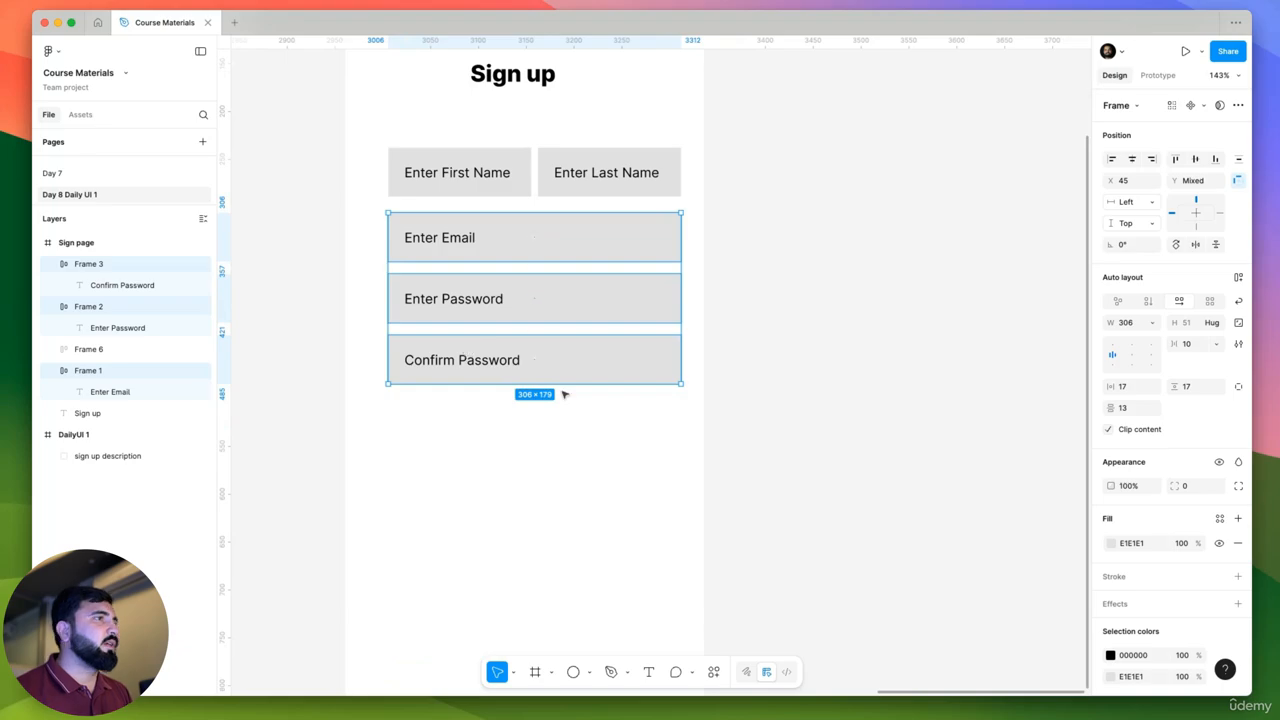
left_click_drag(494, 471, 517, 506)
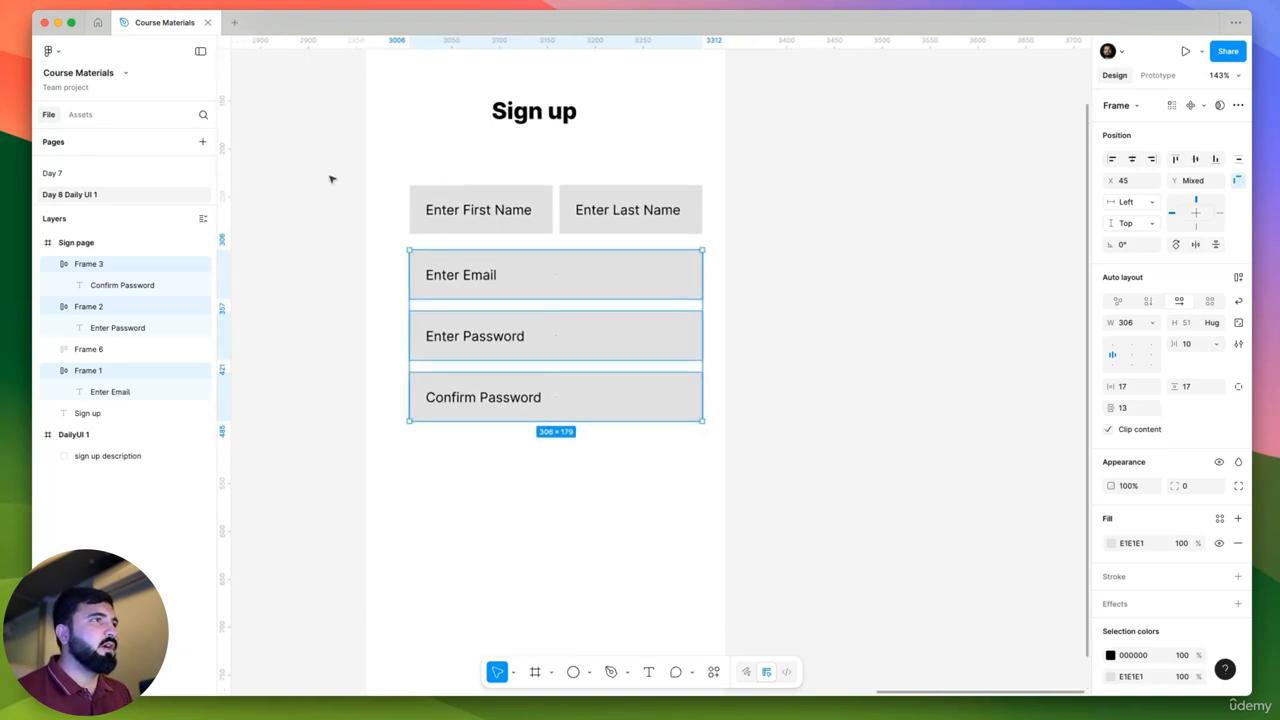
left_click_drag(330, 180, 751, 423)
left_click(670, 432)
Place a copy of the "Confirm Password" text beneath the confirm-password field, at about X 73, Y 518.
scroll(751, 446, "down", 2)
scroll(751, 446, "left", 2)
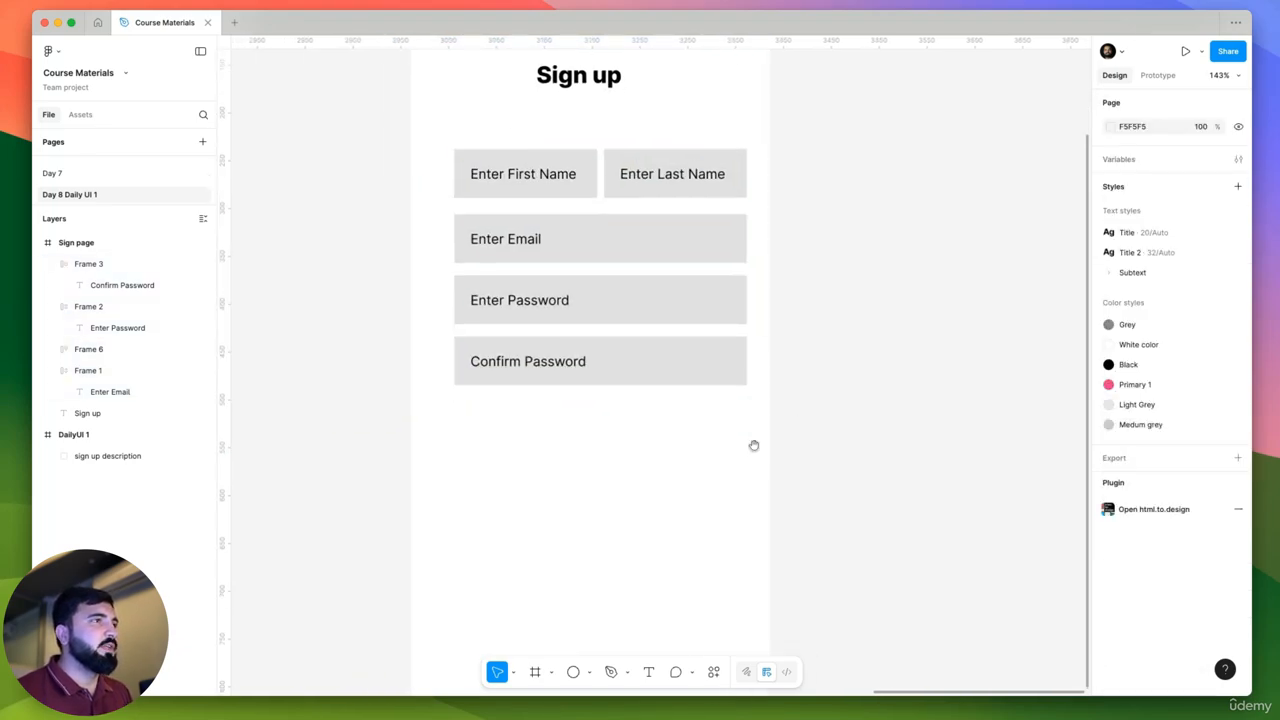
scroll(531, 352, "up", 5)
left_click(535, 369, "super")
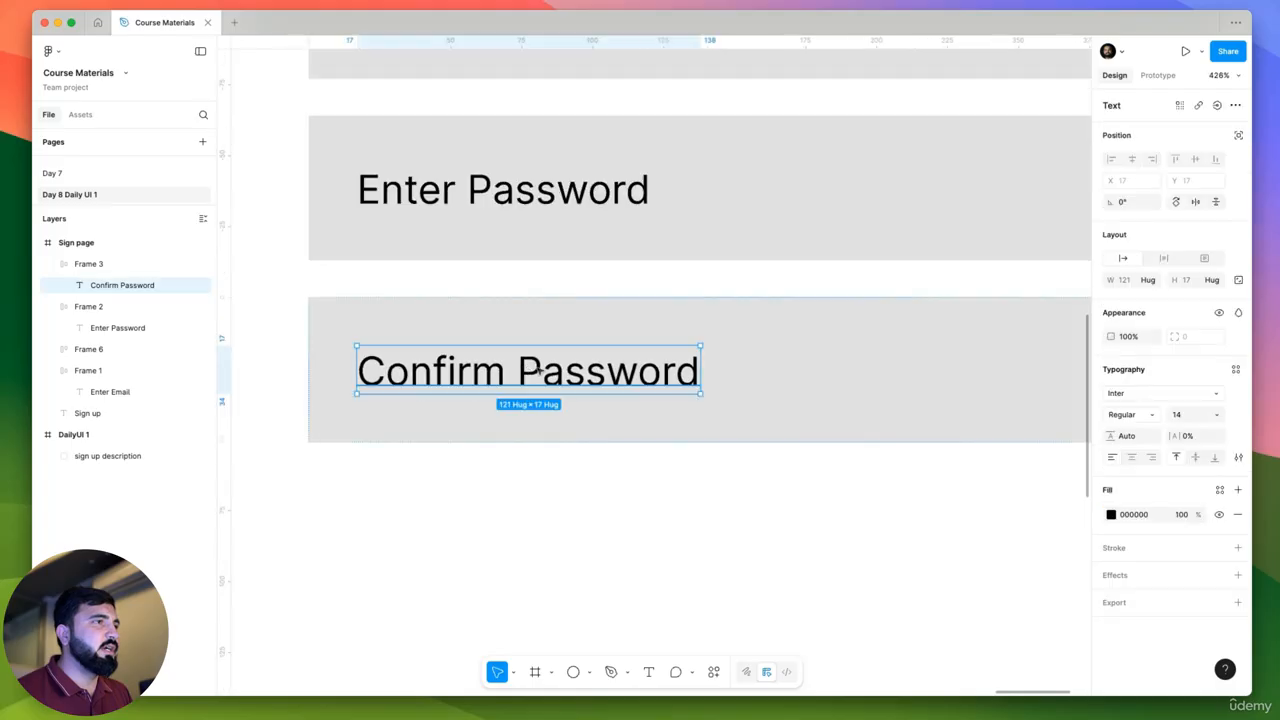
scroll(537, 369, "down", 3)
left_click_drag(537, 371, 552, 490)
scroll(557, 651, "down", 2)
scroll(557, 651, "left", 2)
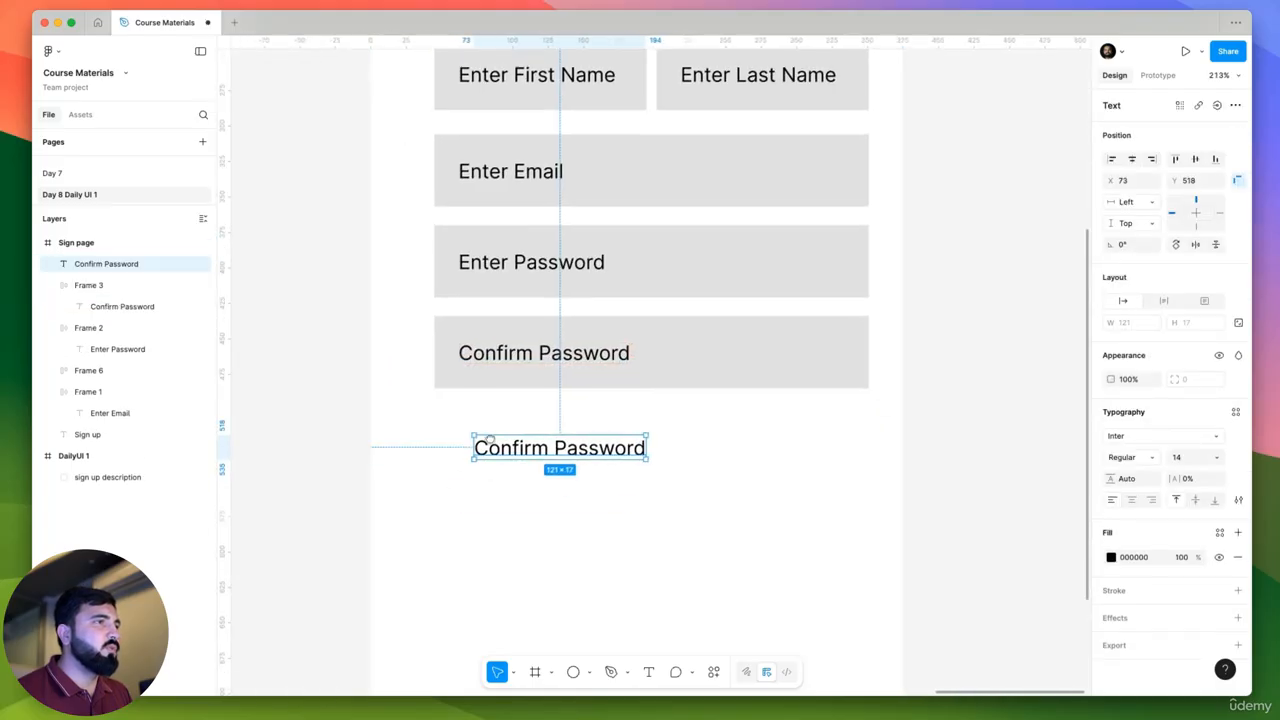
Draw a small square rectangle as a checkbox beside the copied text, aligned with the left edge of the fields.
left_click(588, 672)
left_click(611, 537)
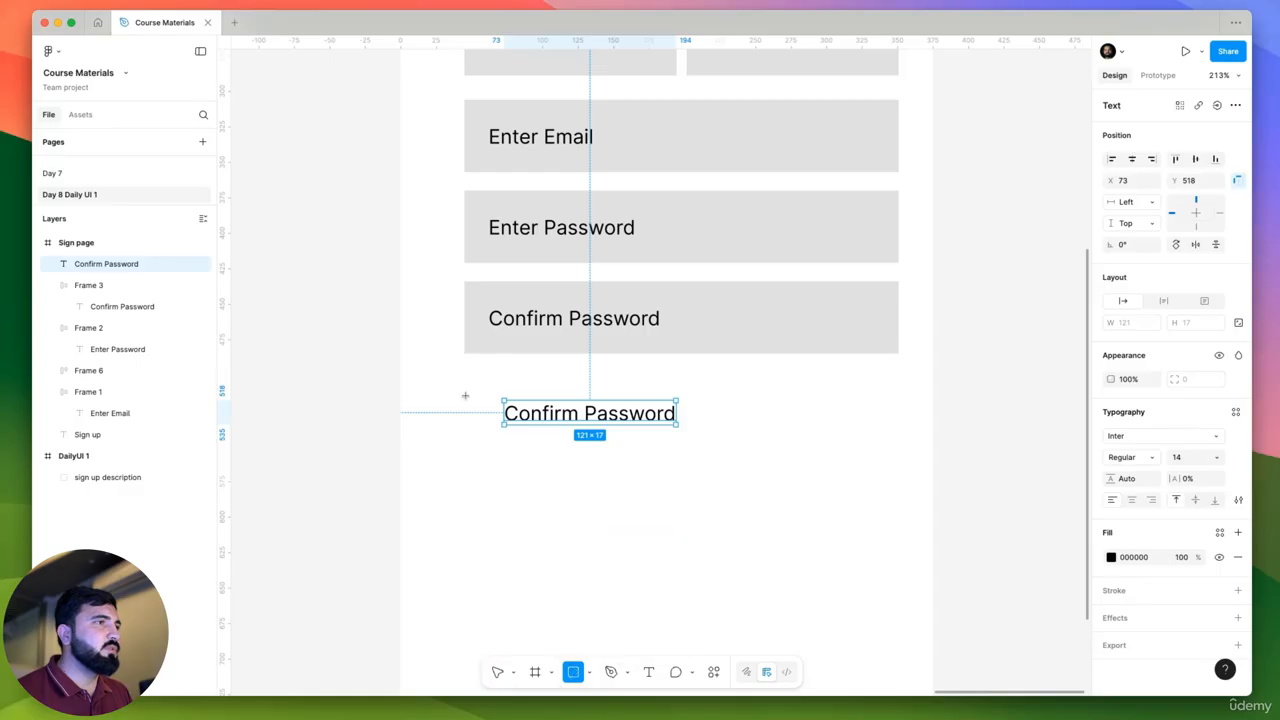
scroll(463, 395, "up", 5)
mouse_move(466, 387)
left_mouse_down()
mouse_move(508, 429)
mouse_move(488, 439)
mouse_move(481, 427)
left_mouse_up()
Nudge the text beside the checkbox to about X 71, Y 517 and change it to "I accept the privacy policy.".
left_click_drag(586, 434, 580, 432)
double_click(578, 431)
type("I")
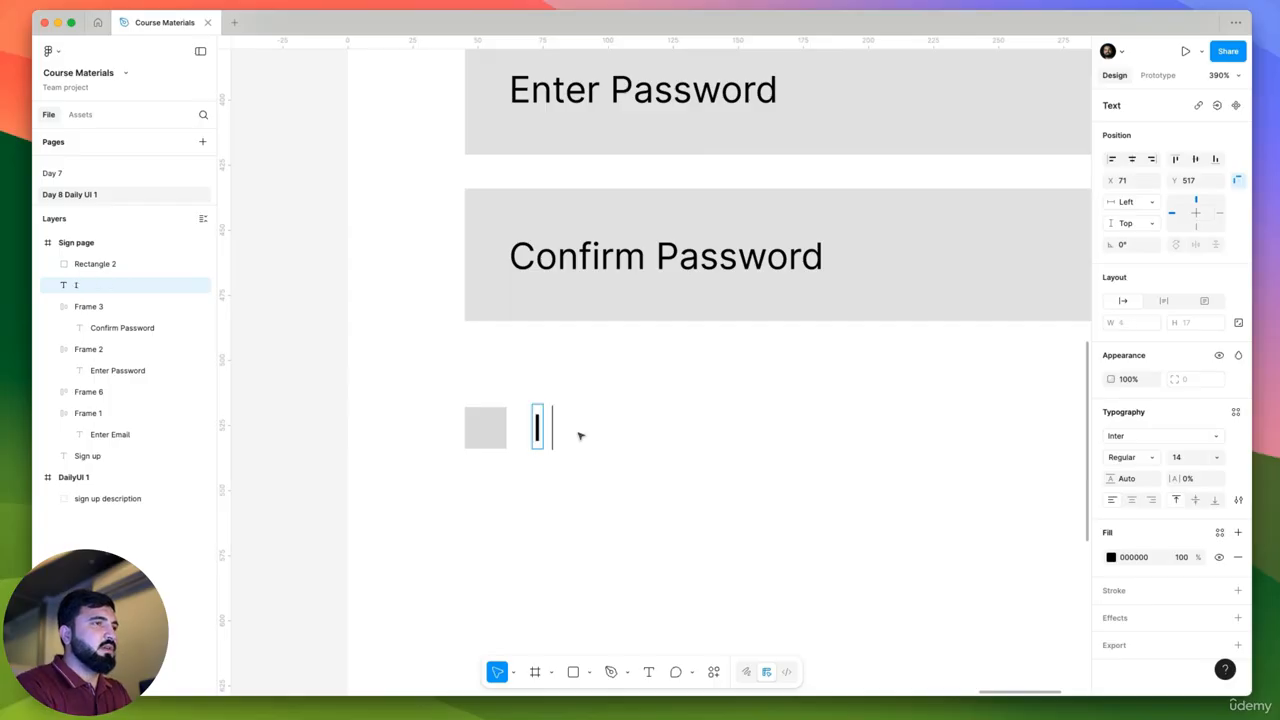
type(" accept the pri")
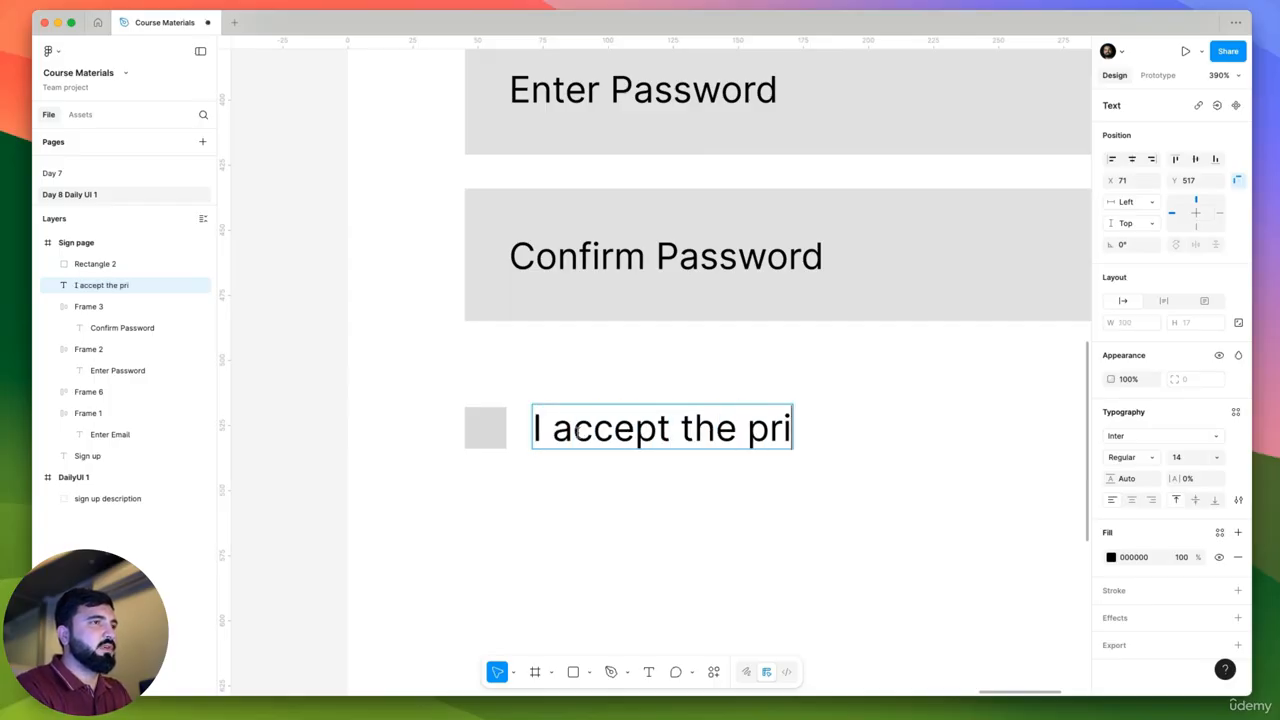
type("vacy poli")
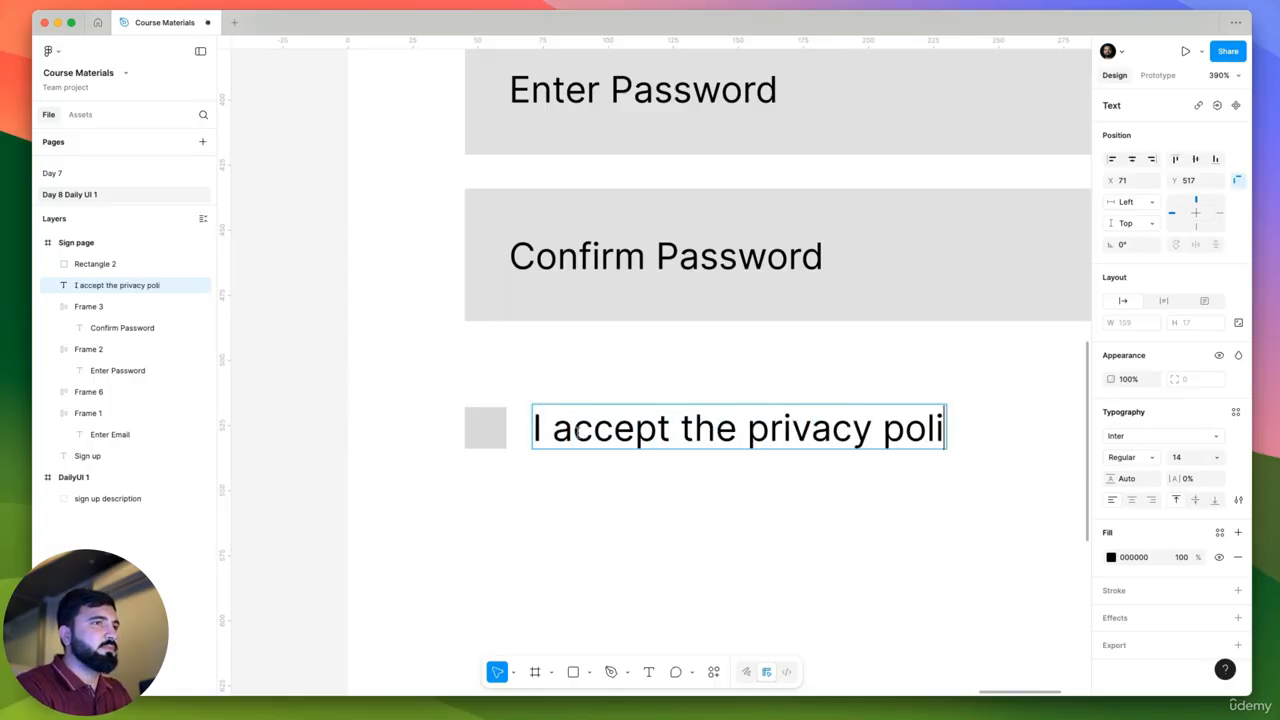
type("cy.")
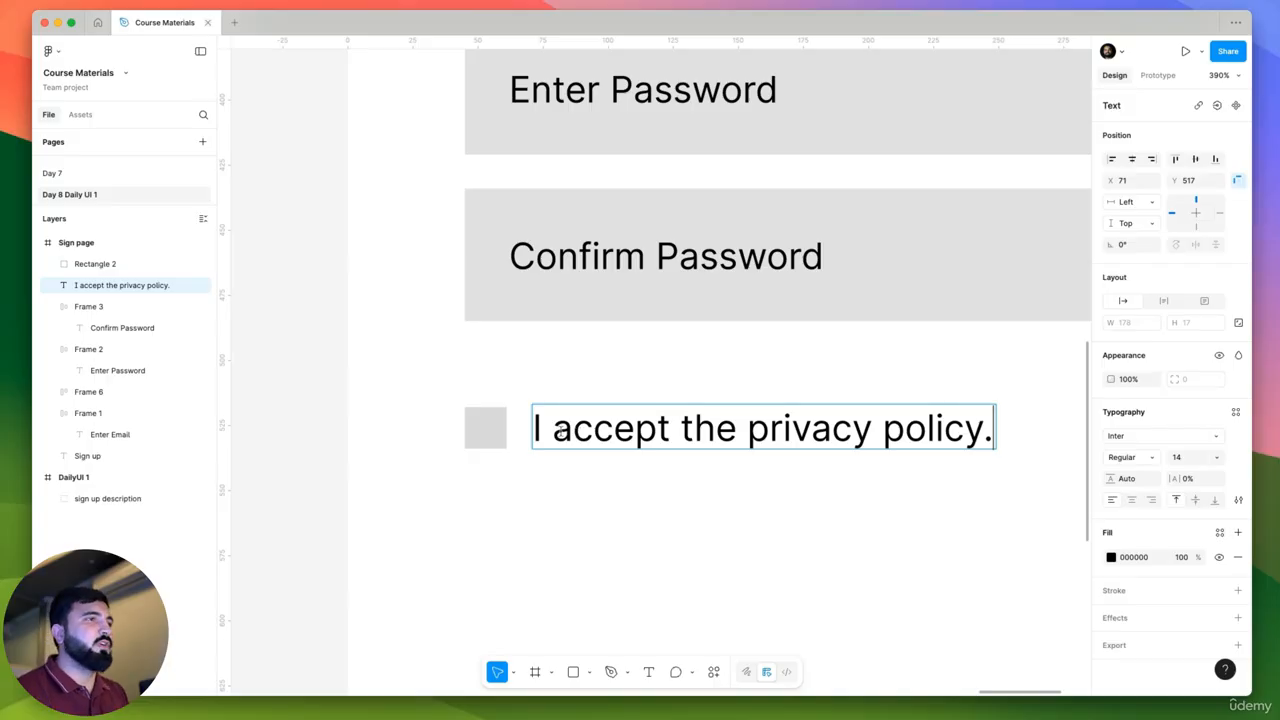
Duplicate the confirm-password field below the privacy checkbox at about Y 600 and change its text to "Sign up".
scroll(561, 432, "down", 10)
scroll(429, 474, "up", 2)
left_click(538, 268)
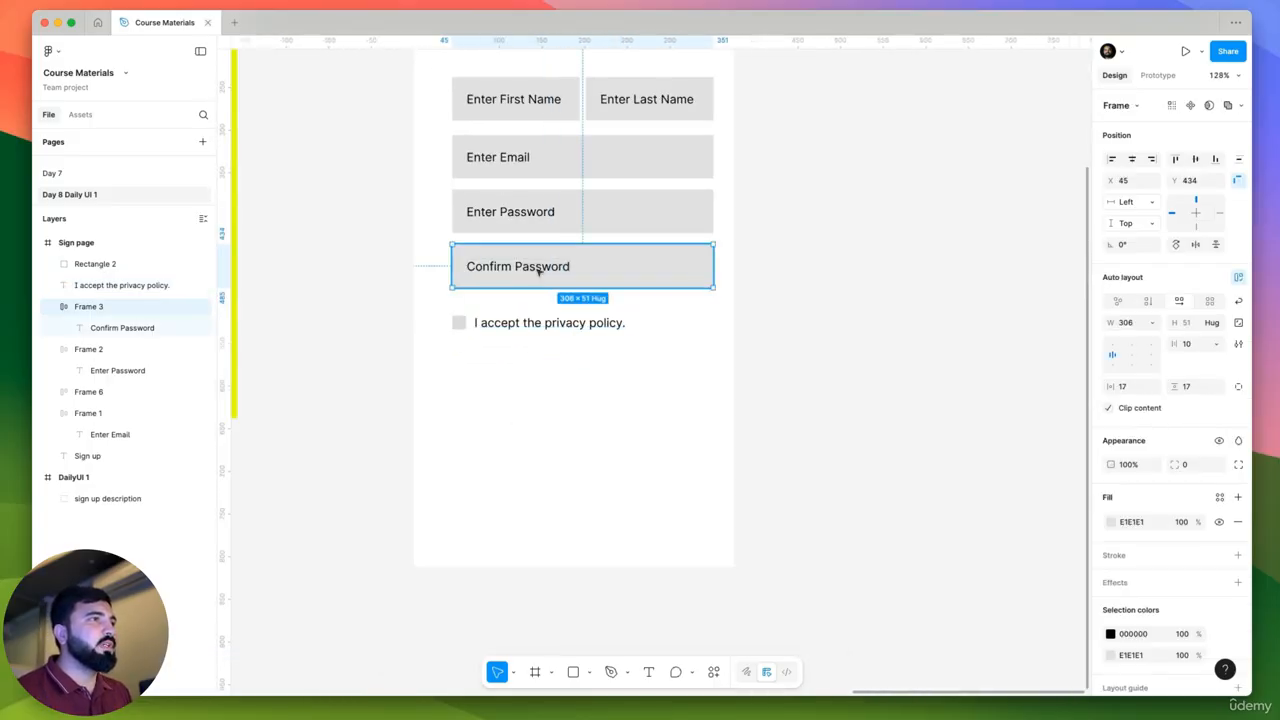
left_click_drag(579, 266, 565, 408)
double_click(566, 408)
type("Sign up")
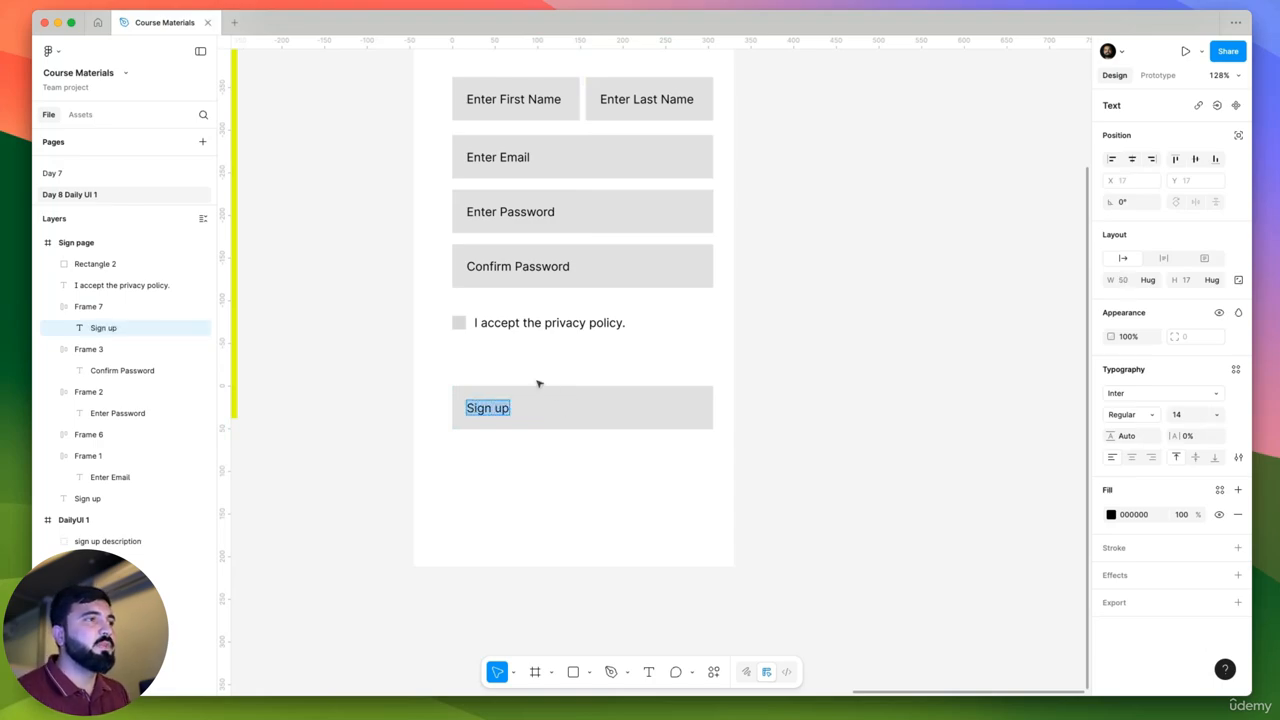
Centre the content of the copied Sign up field and set its fill to black.
left_click(677, 411)
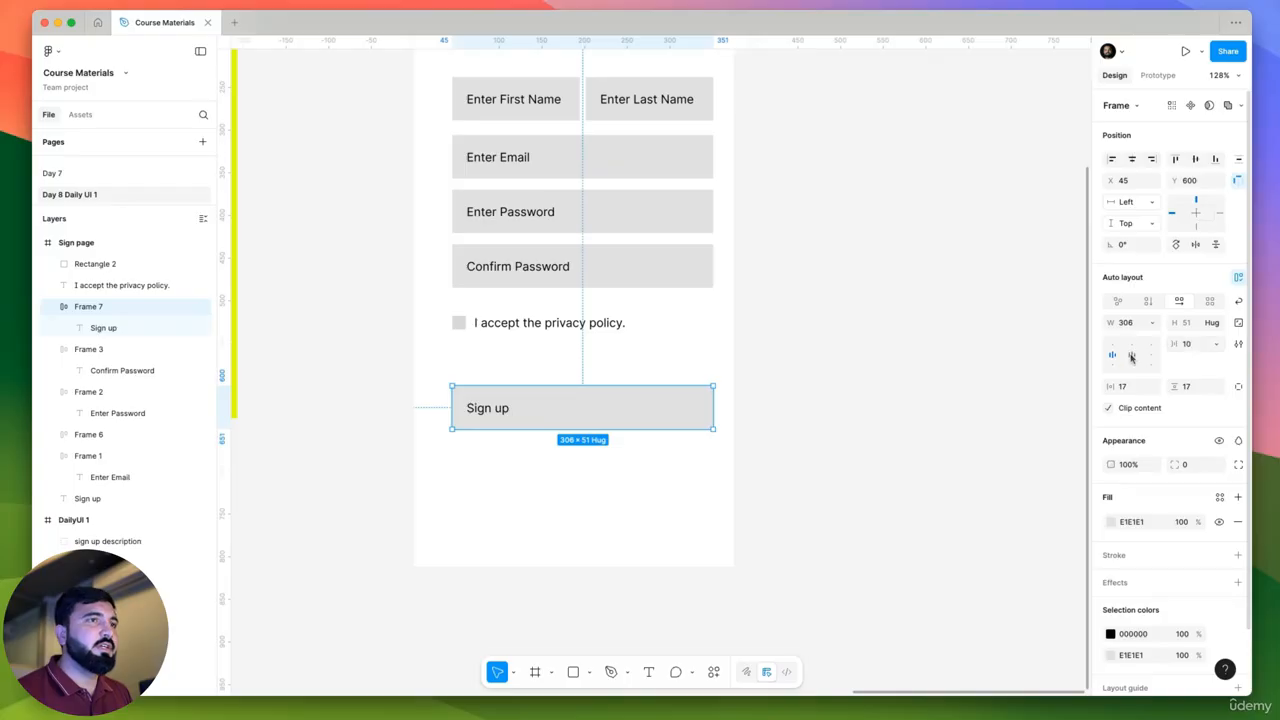
left_click(1131, 356)
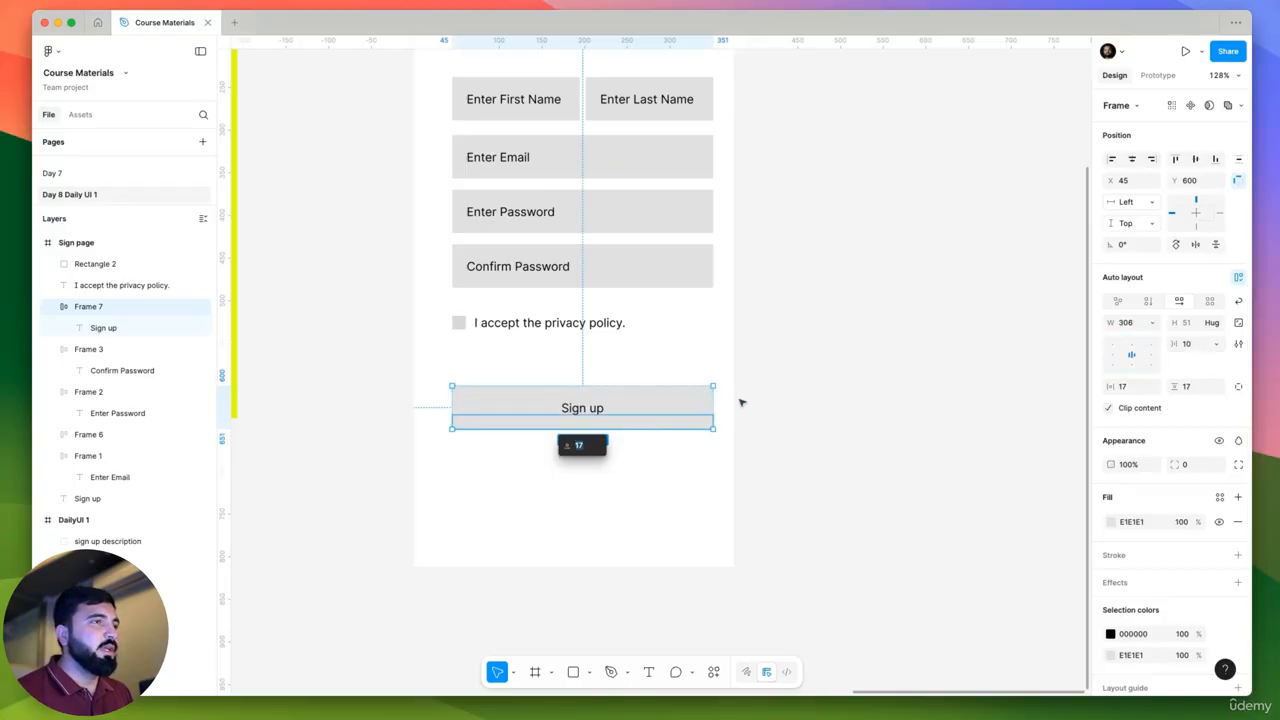
left_click(1112, 522)
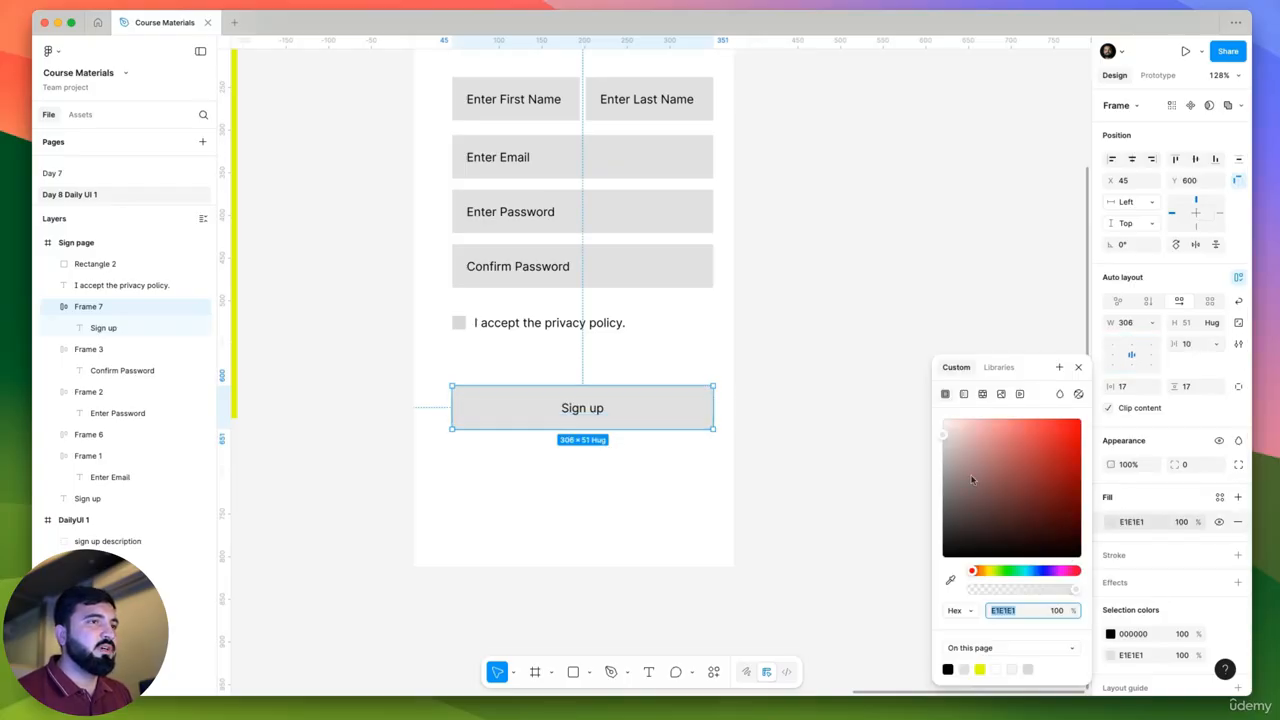
left_click_drag(972, 535, 785, 673)
Set the Sign up button's text fill to FFFFFF.
left_click(582, 408)
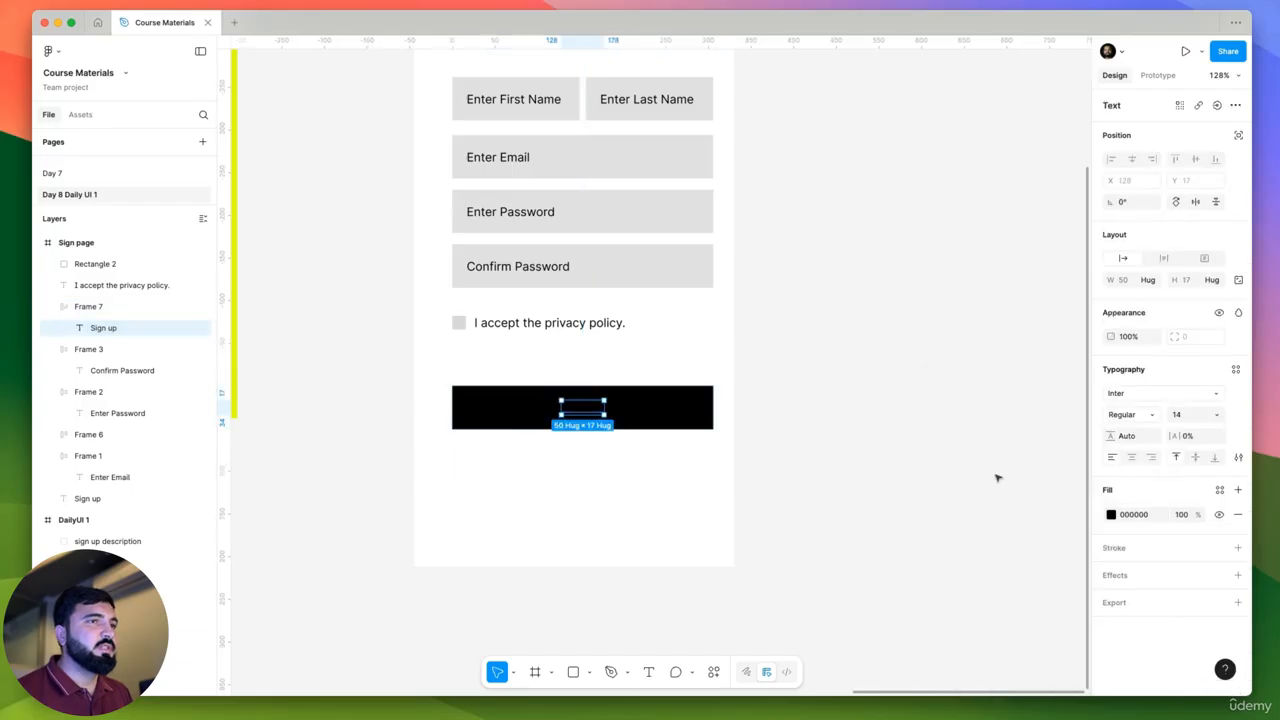
left_click(1112, 515)
type("ffffff")
key("Return")
left_click(851, 290)
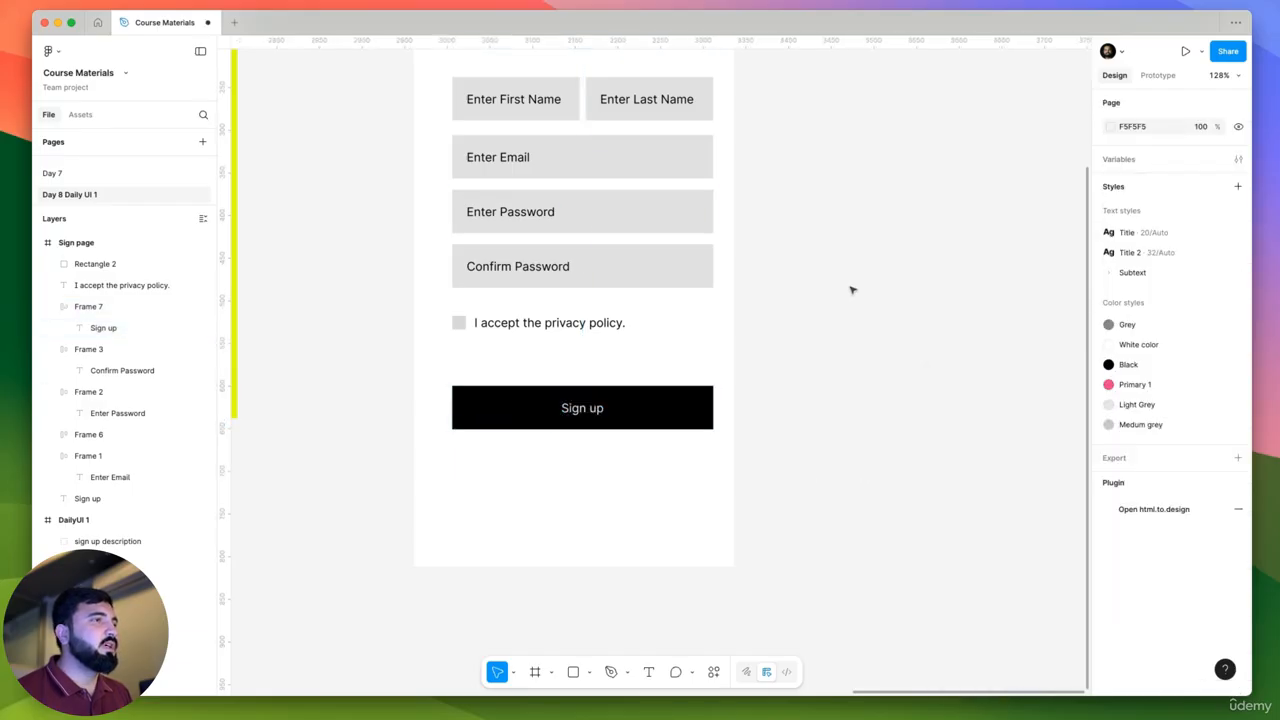
left_click_drag(789, 254, 792, 350)
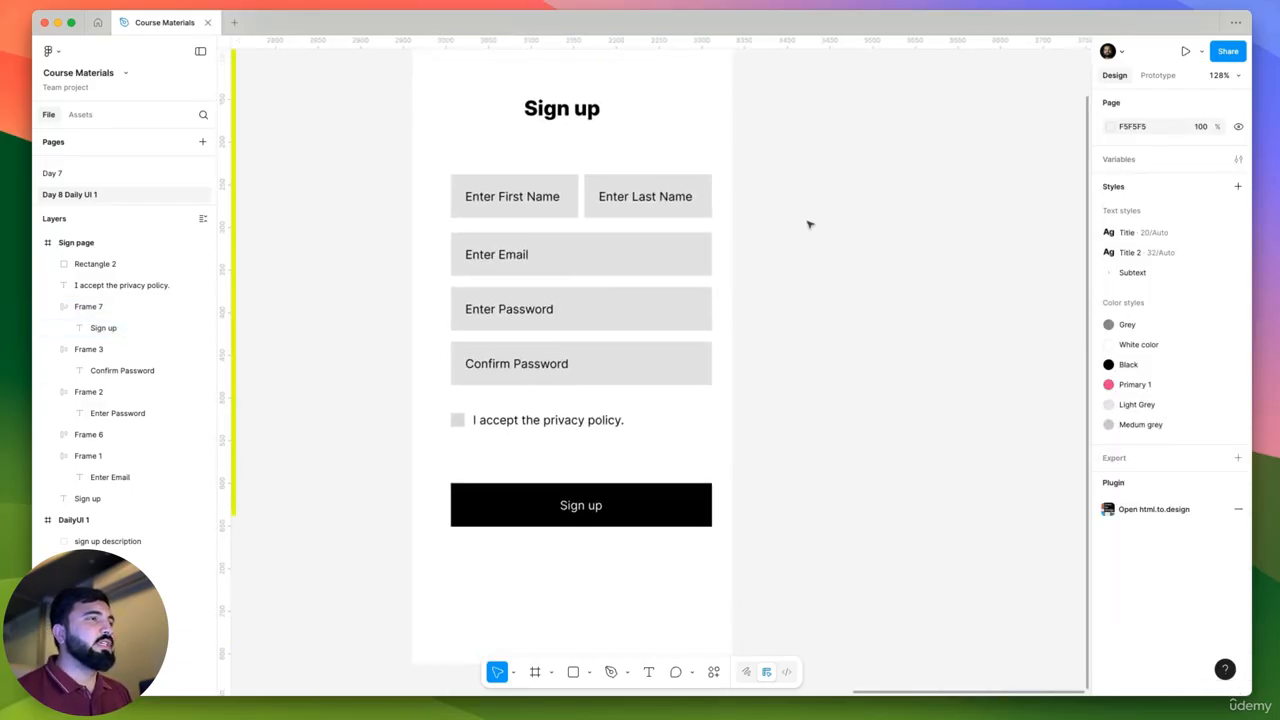
scroll(837, 263, "down", 3)
scroll(763, 320, "up", 2)
left_click_drag(816, 240, 563, 572)
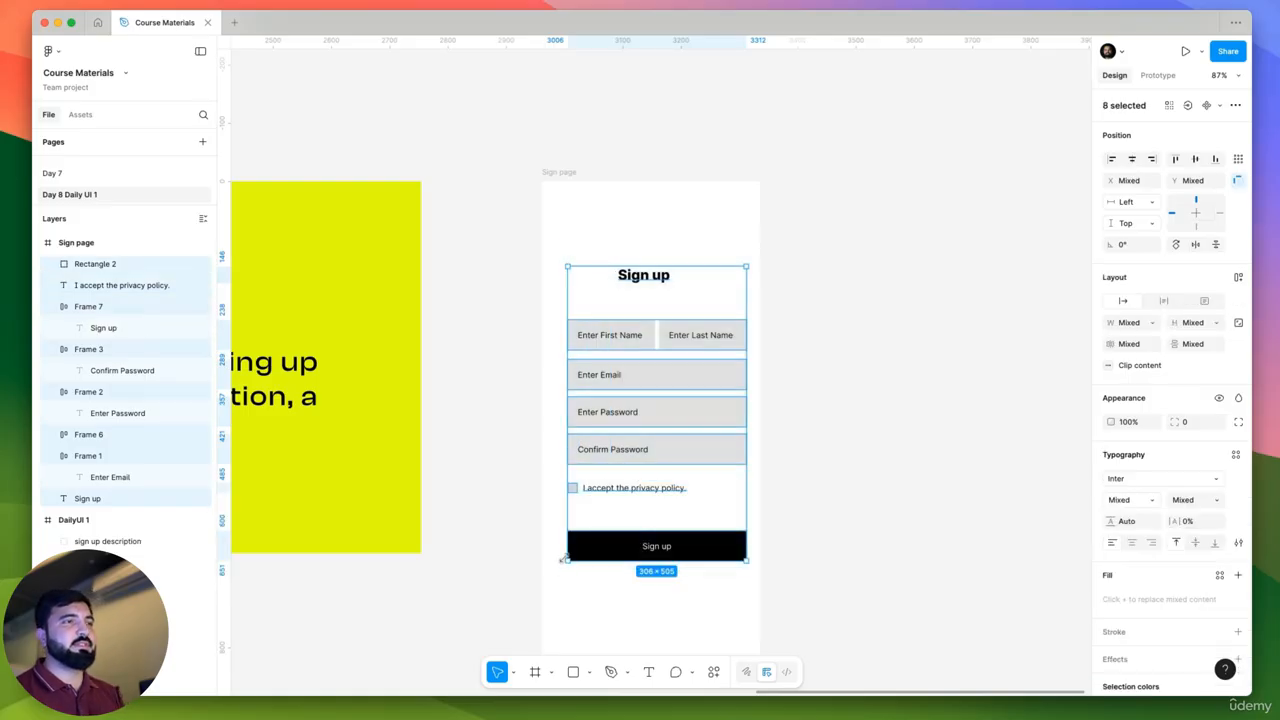
left_click(829, 243)
left_click_drag(853, 316, 622, 268)
left_click_drag(290, 108, 553, 632)
left_click(629, 525)
Duplicate the whole Sign page frame to the right of the original, at about X 3401, Y 0.
left_click(338, 122)
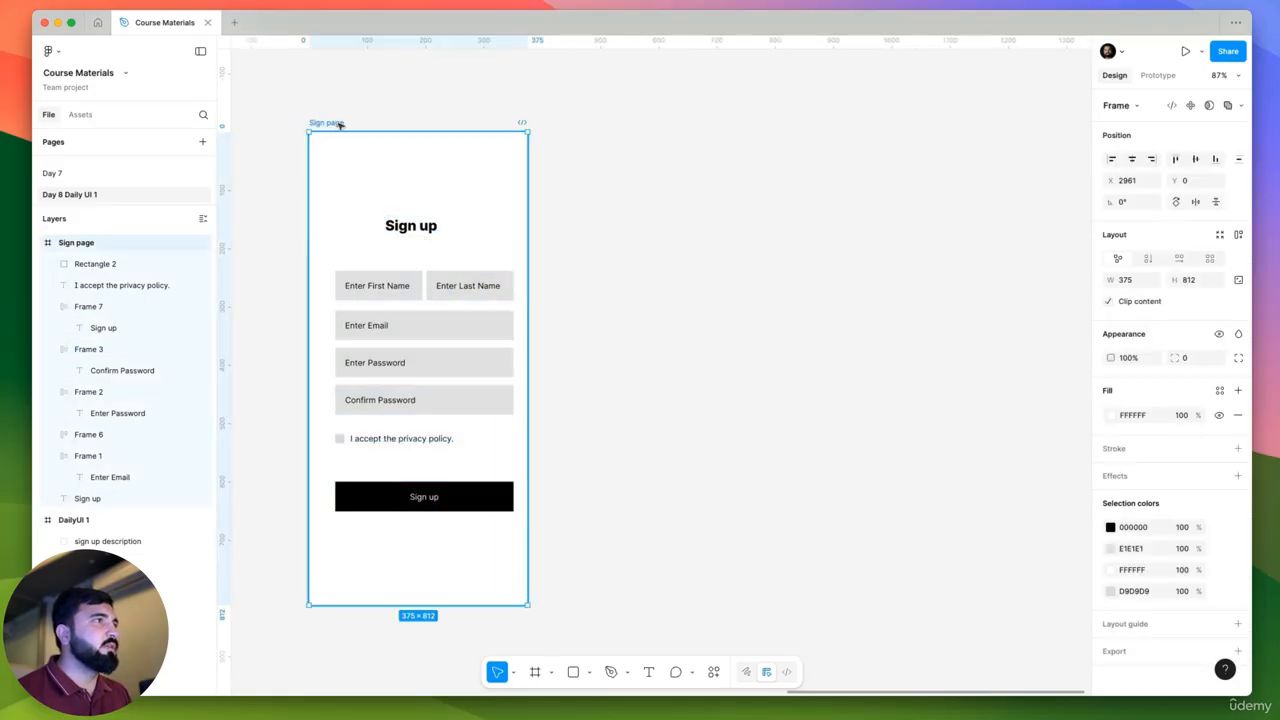
left_click_drag(323, 123, 581, 140)
scroll(643, 252, "up", 5)
left_click_drag(640, 208, 466, 210)
scroll(520, 215, "down", 3)
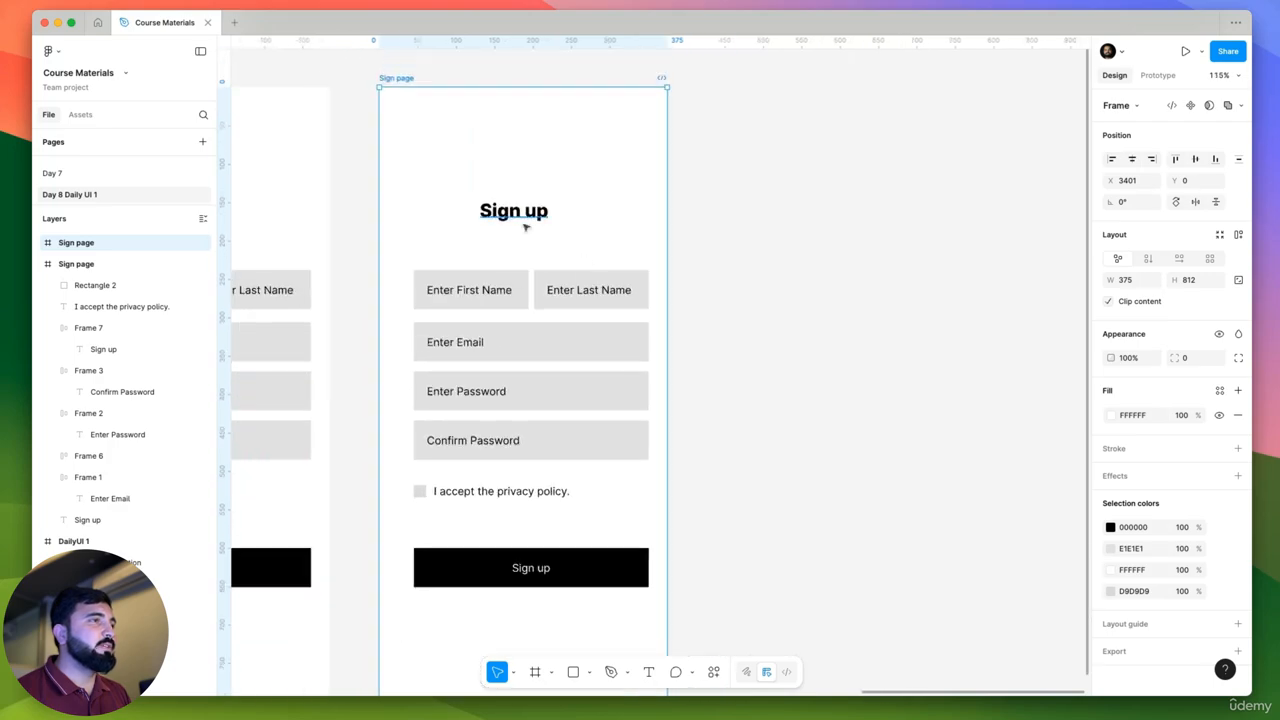
left_click_drag(511, 295, 624, 342)
scroll(630, 262, "up", 2)
Place a copy of the "Enter First Name" text beneath the duplicate page's title, at about X 123, Y 187.
left_click(630, 262)
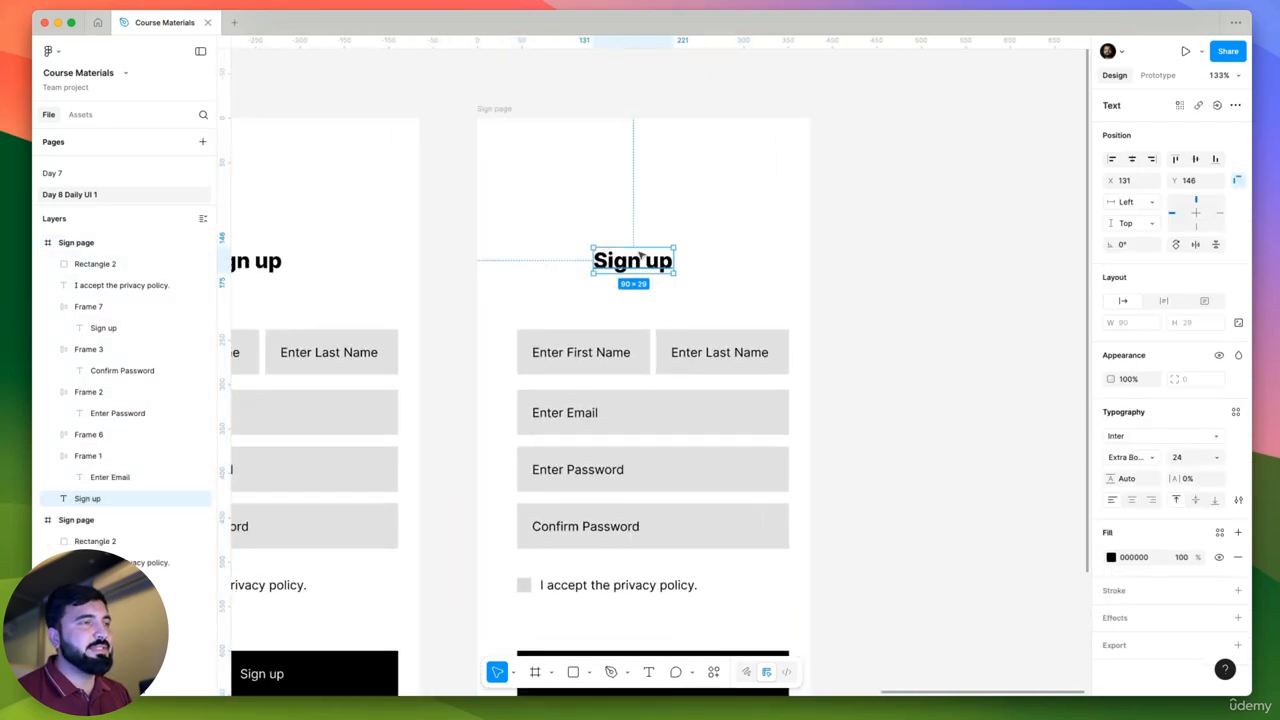
scroll(640, 265, "up", 2)
scroll(640, 265, "left", 2)
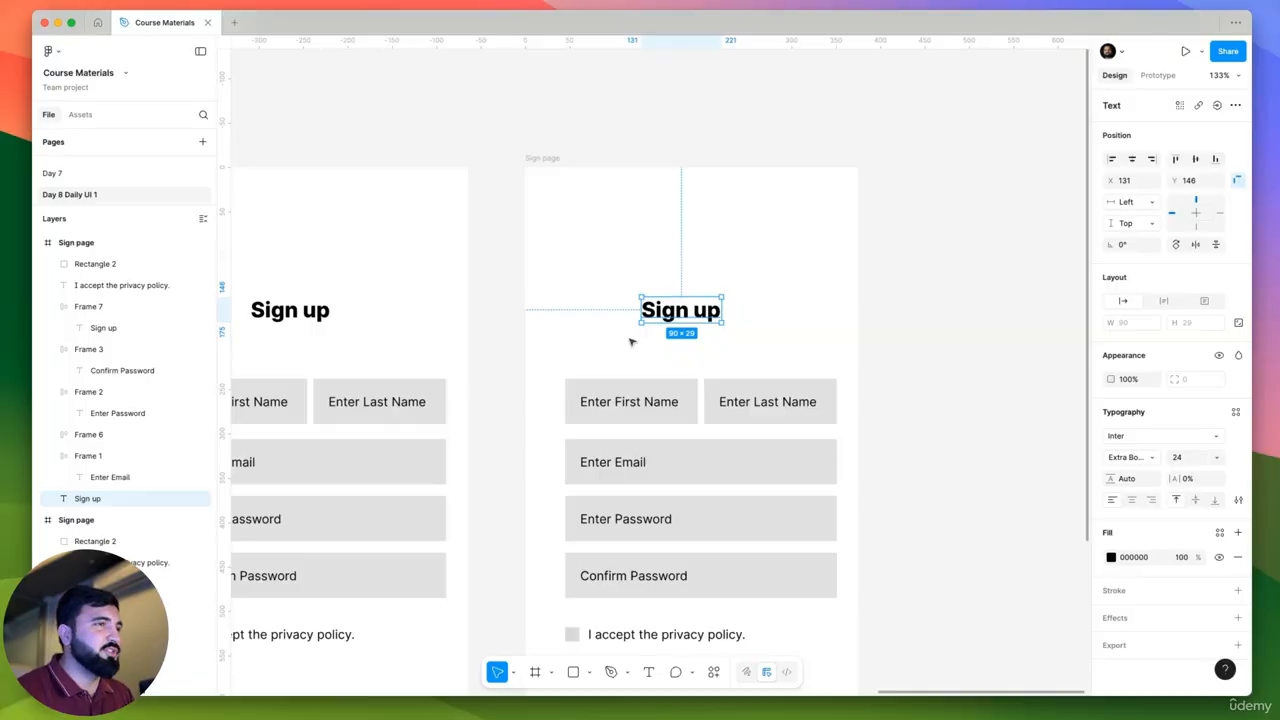
left_click_drag(605, 391, 620, 340)
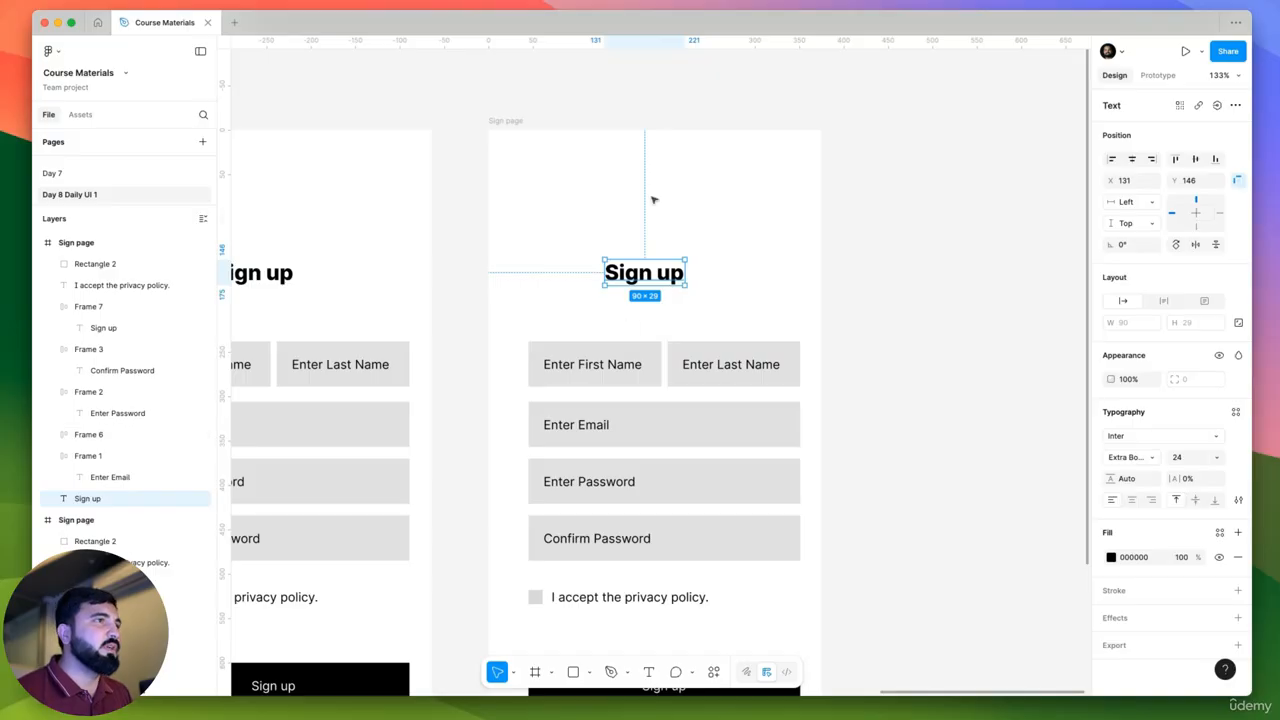
scroll(654, 200, "up", 2)
scroll(637, 339, "up", 5)
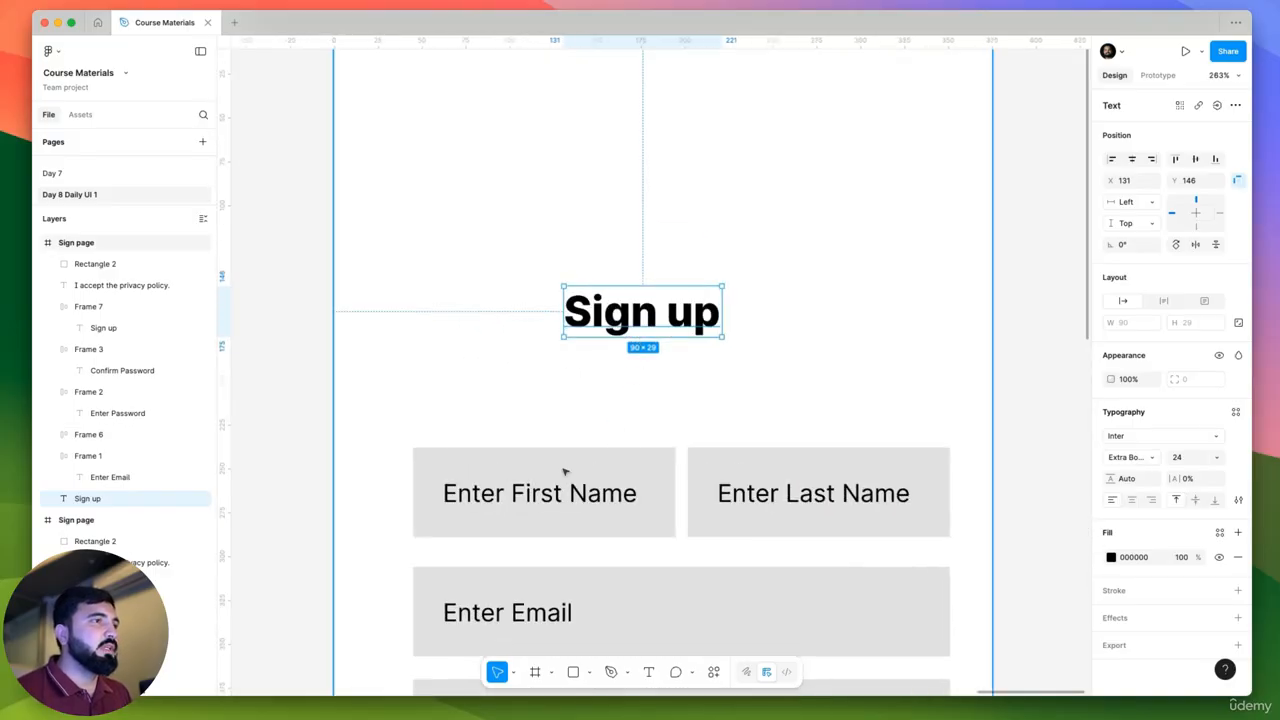
left_click(546, 491)
left_click_drag(546, 491, 653, 376)
Change the copied text beneath the title to "Sign up to get into the app".
double_click(658, 376)
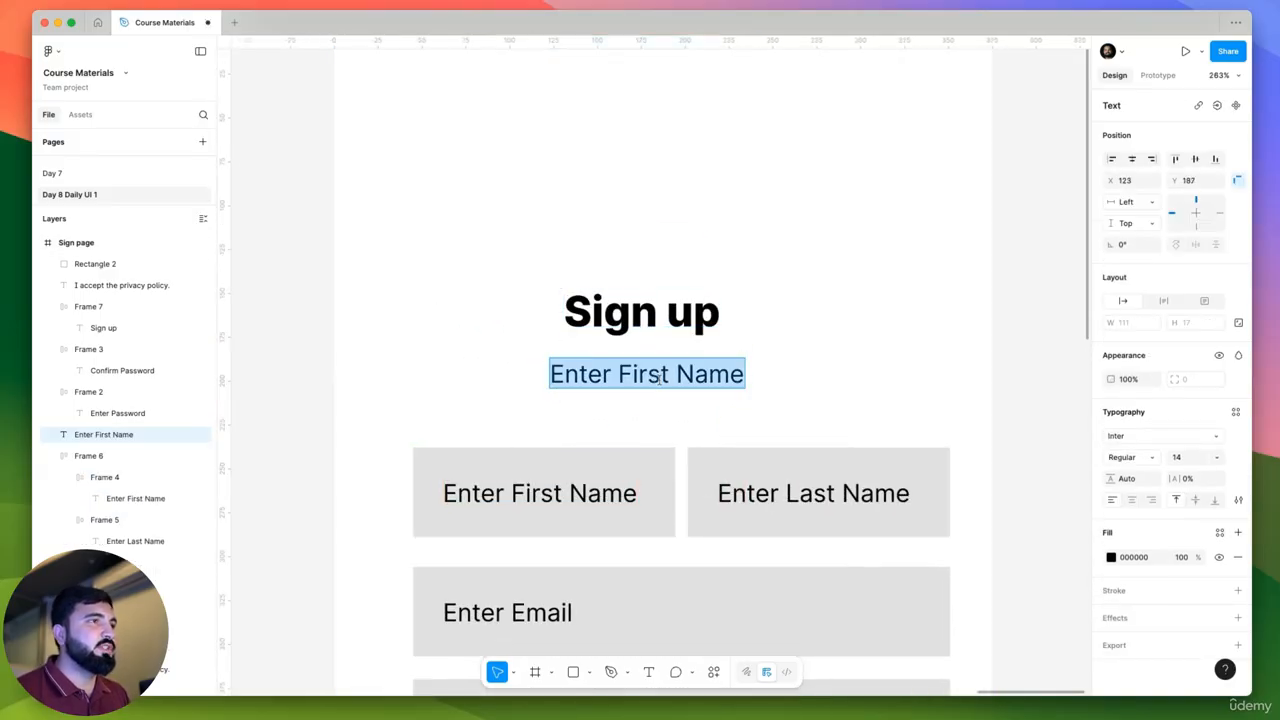
type("Sign ")
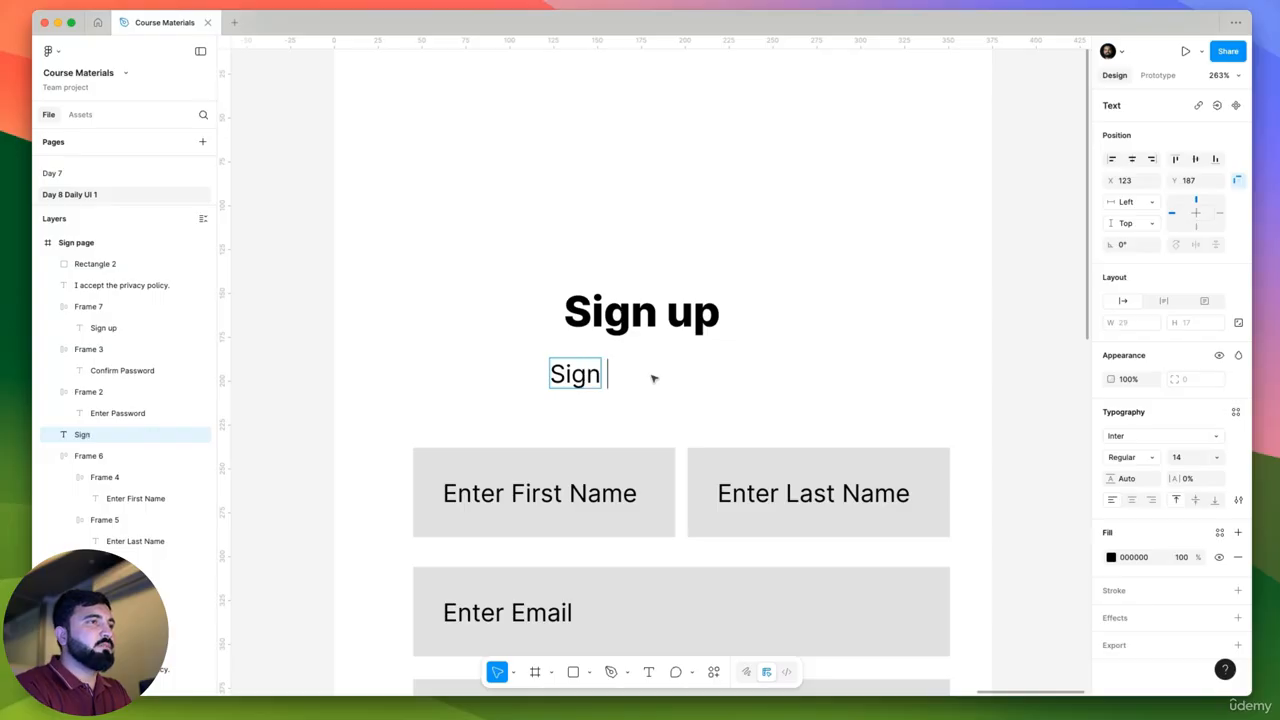
type("up to g")
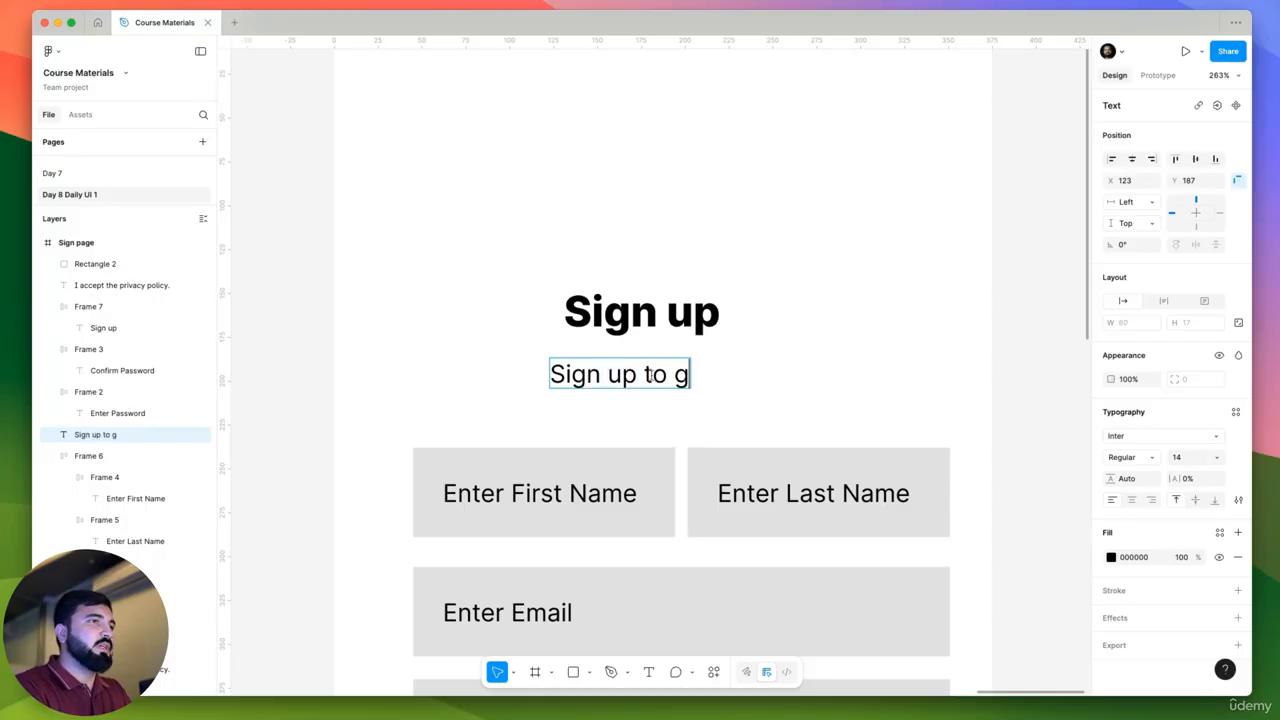
type("et into the app")
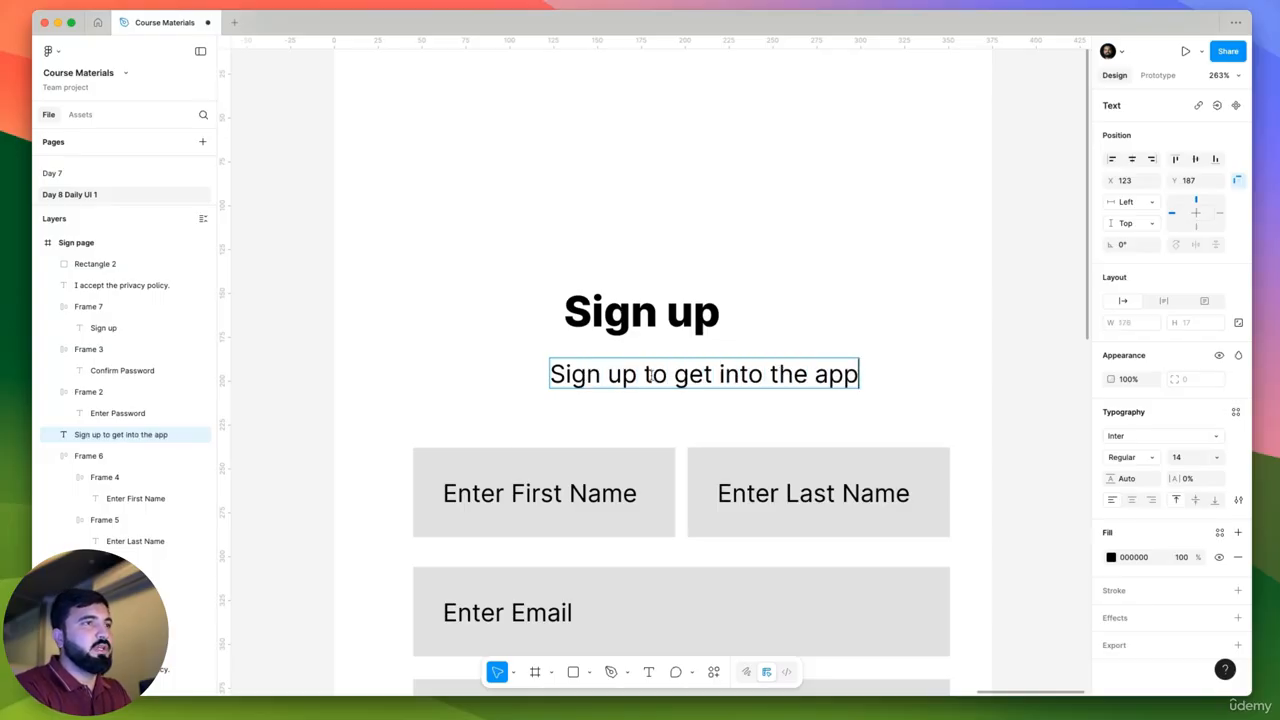
key("Escape")
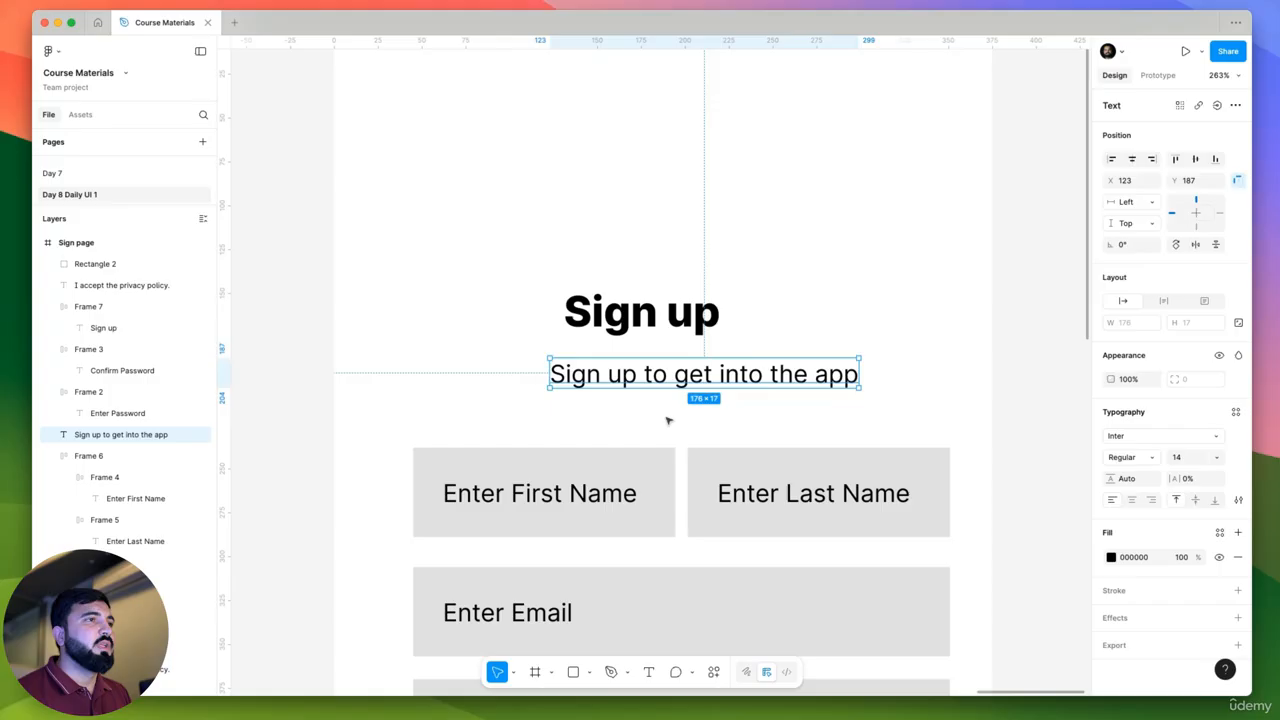
Combine the title and subtitle in a vertical auto layout aligned top centre, and centre-align both texts.
left_click(671, 309, "shift")
key("shift+a")
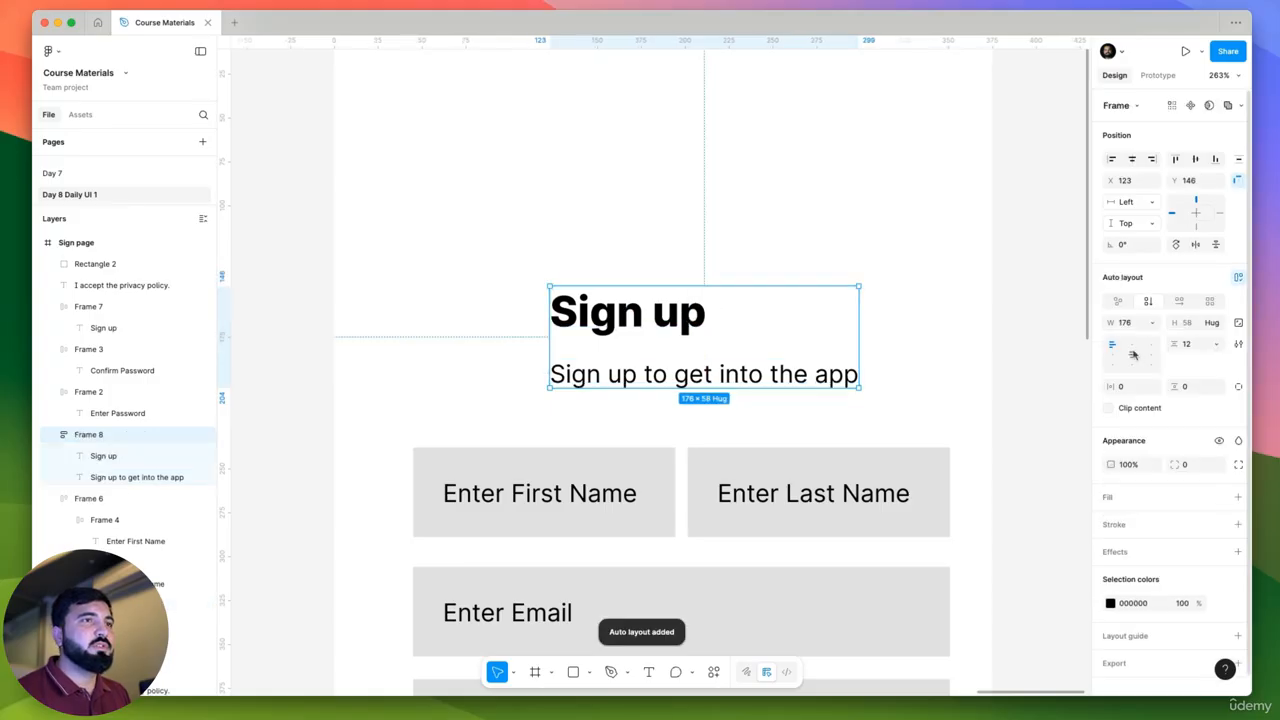
left_click(648, 326)
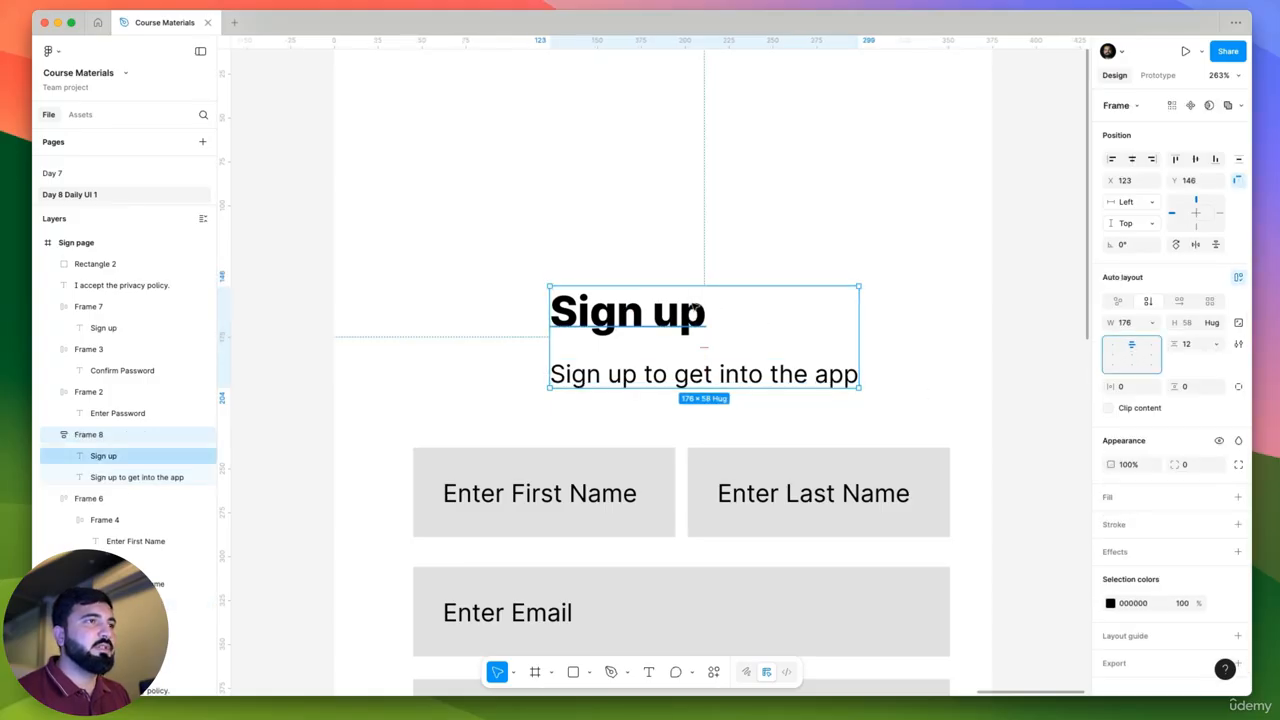
left_click(753, 374, "shift")
left_click(1134, 457)
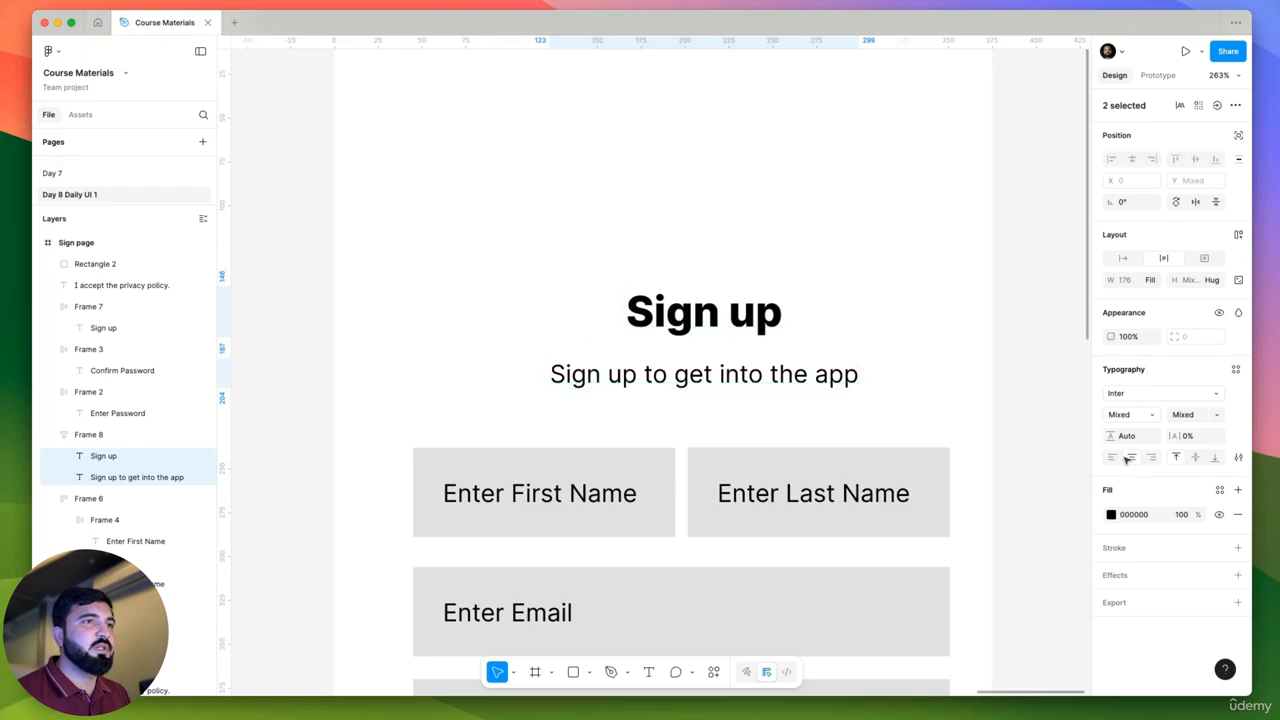
Move the title-and-subtitle frame left to about X 107, keeping it at Y 146.
scroll(591, 293, "down", 2)
left_click(834, 280)
left_click(646, 317)
mouse_move(645, 316)
left_mouse_down()
mouse_move(605, 312)
mouse_move(623, 312)
left_mouse_up()
scroll(662, 312, "down", 2)
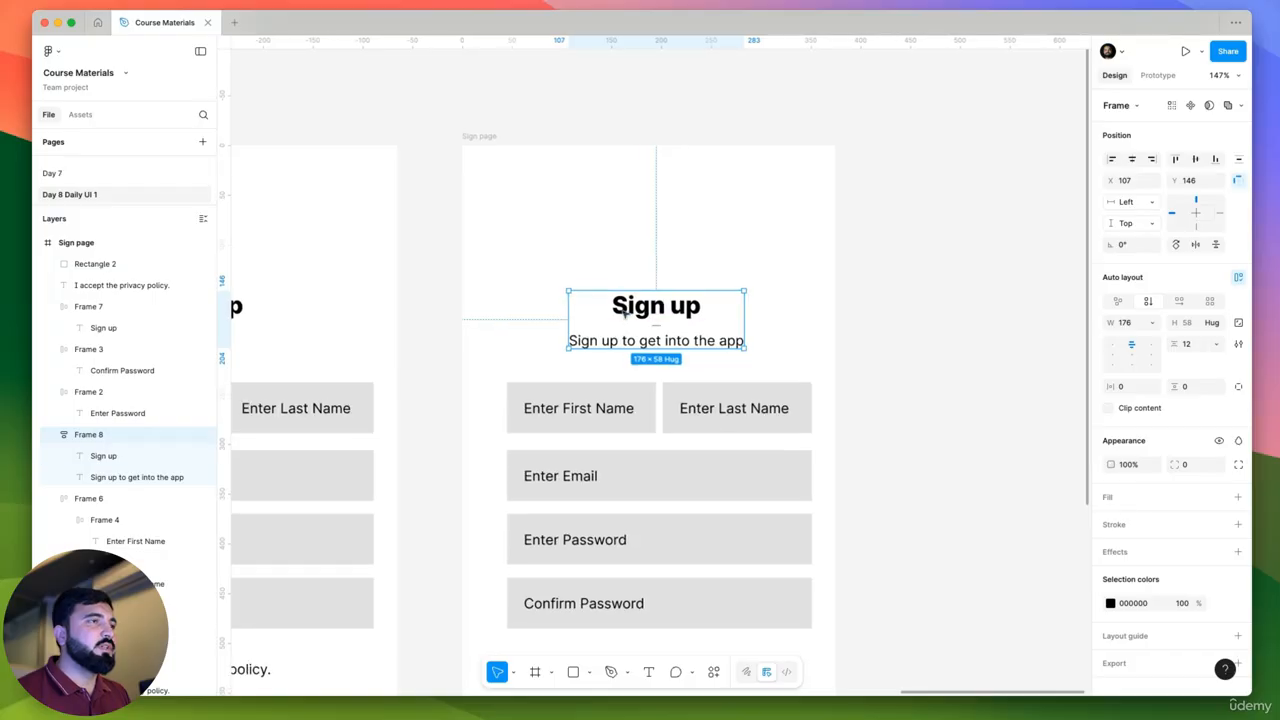
Stretch the title-and-subtitle frame across the full page, from X 0 to a width of 375.
scroll(626, 314, "up", 1)
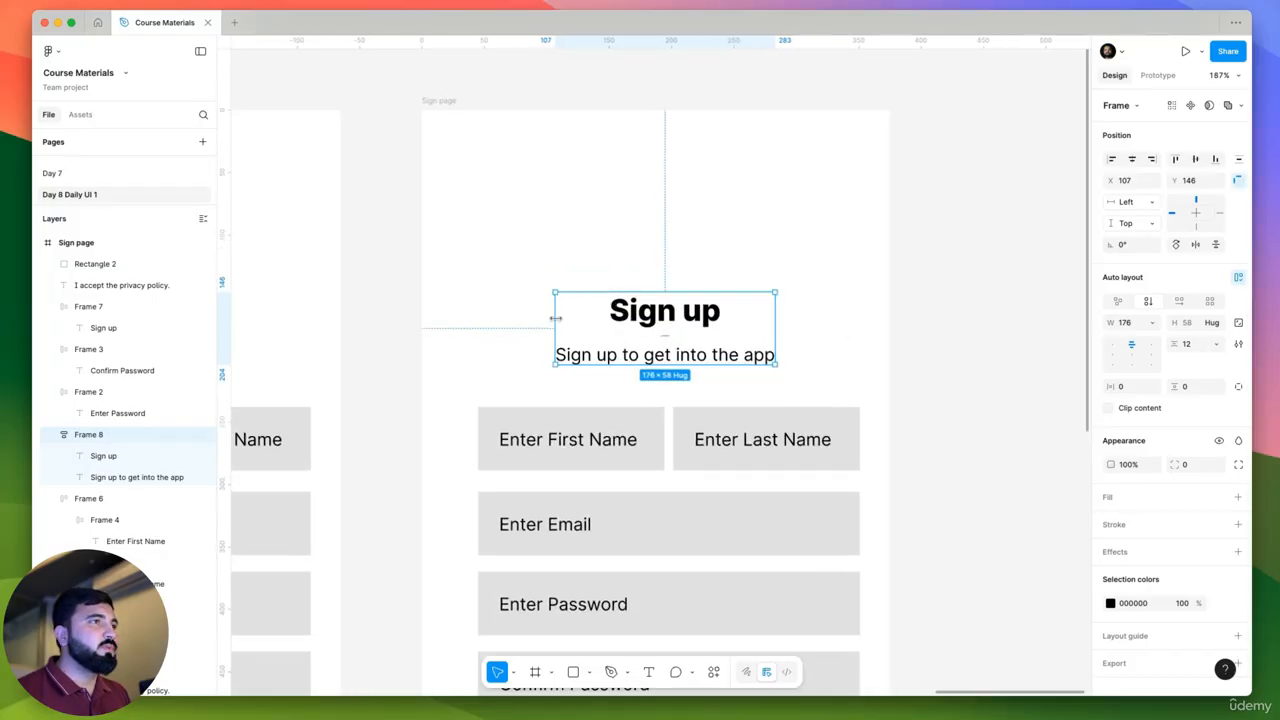
left_click_drag(556, 322, 421, 322)
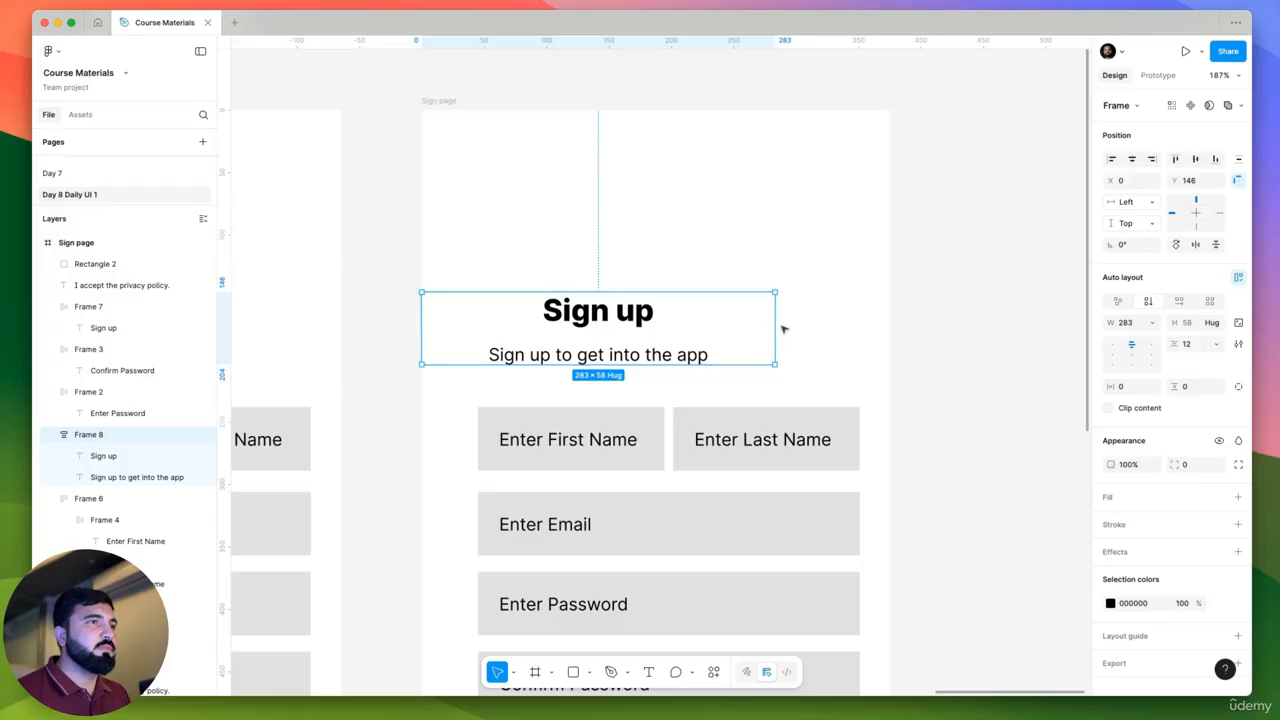
left_click_drag(789, 325, 891, 311)
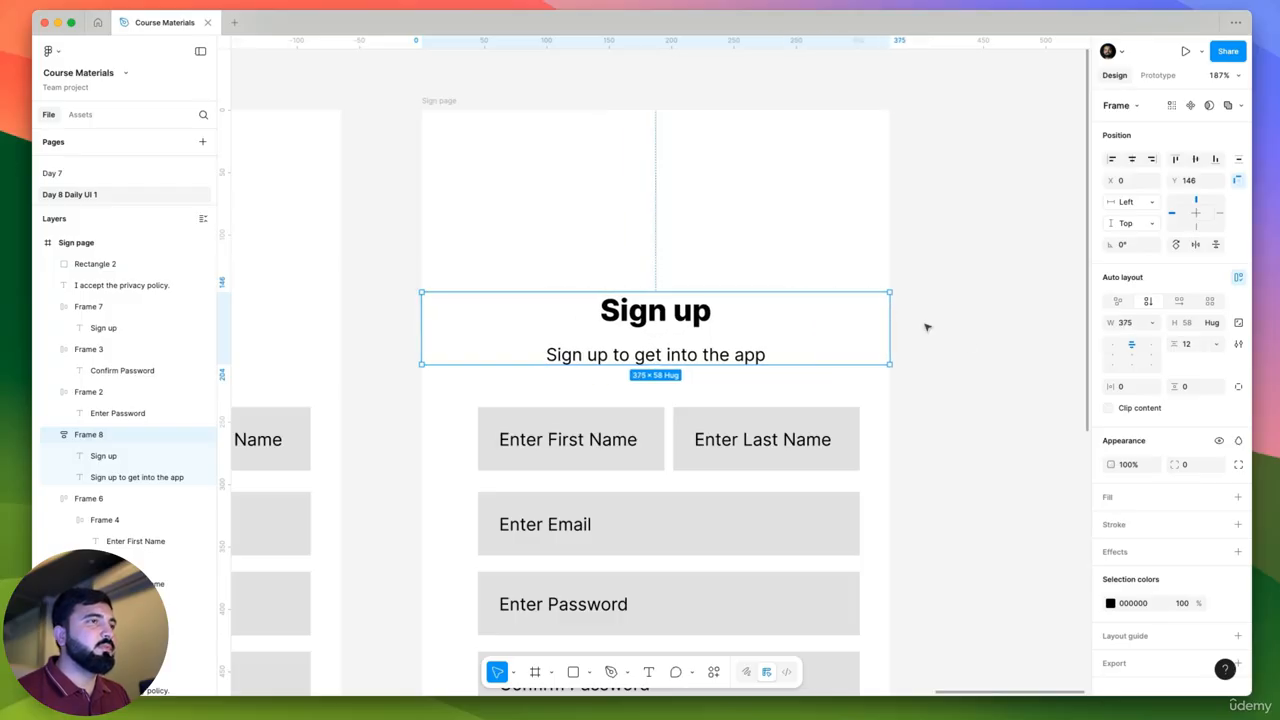
Add a black 000000 inside stroke of weight 1 to the Enter First Name field.
scroll(966, 294, "down", 2)
scroll(745, 234, "down", 2)
left_click(940, 275)
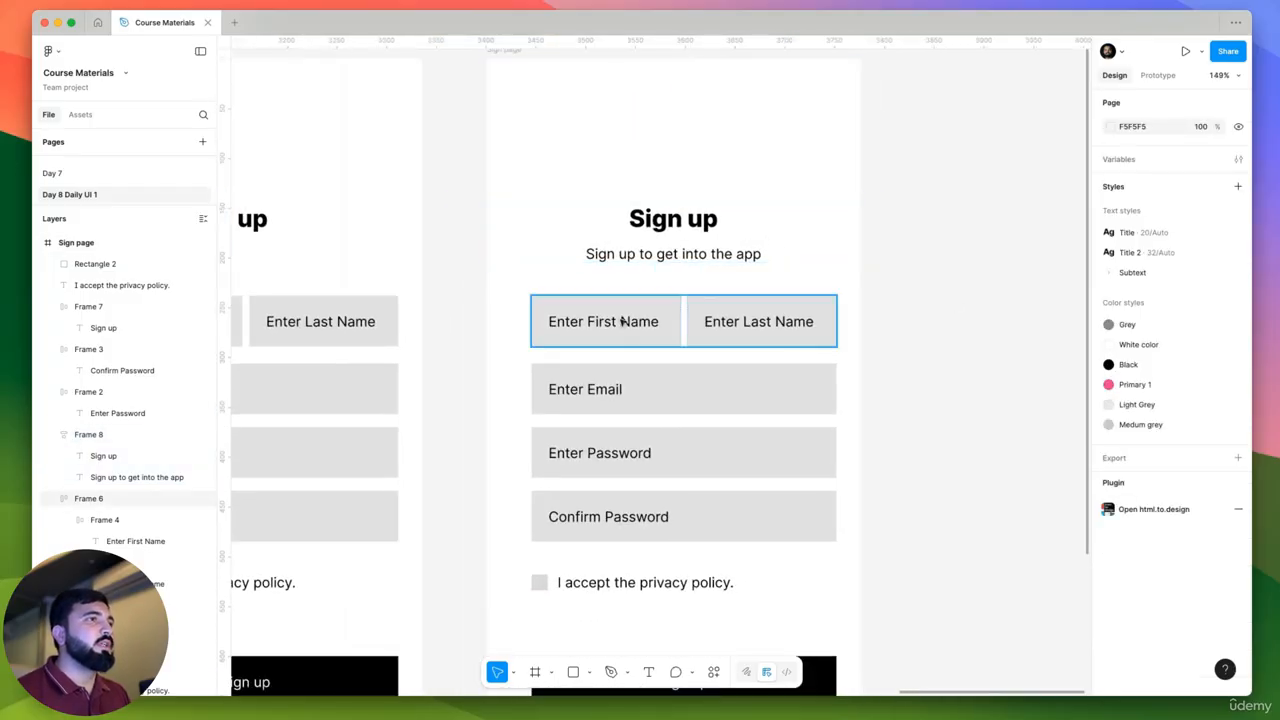
left_click(622, 321)
scroll(957, 351, "up", 5)
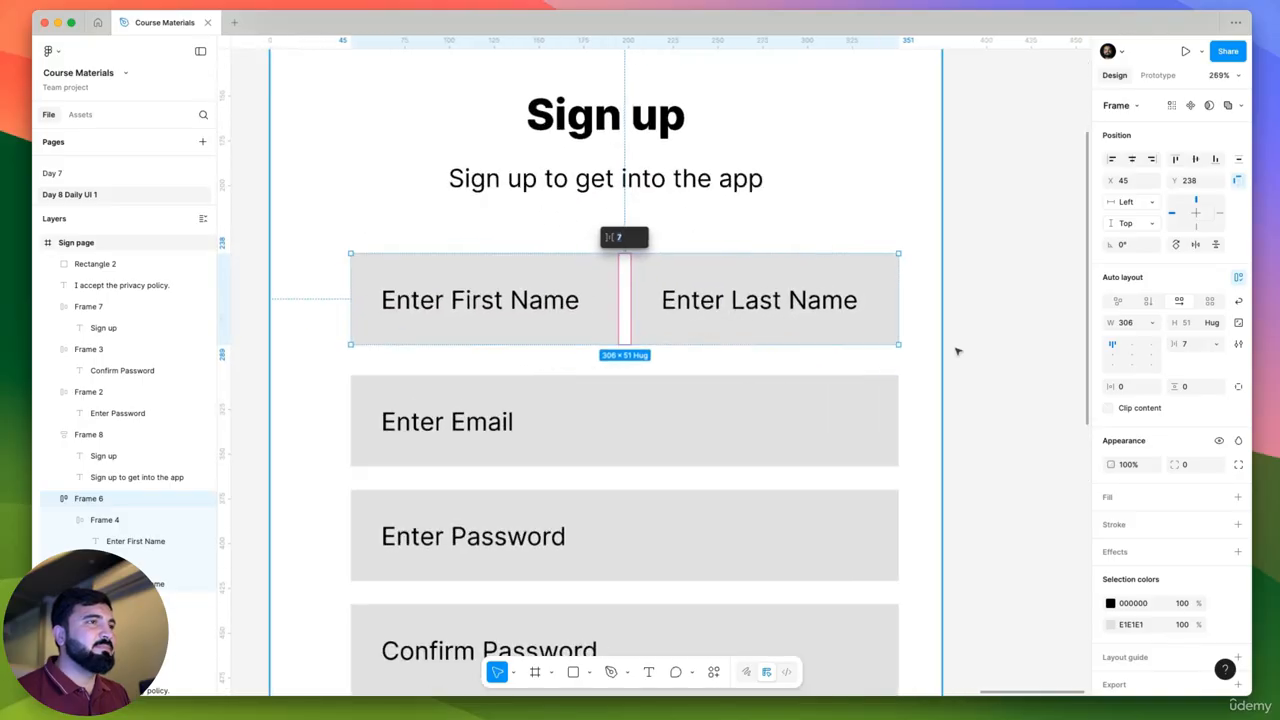
left_click(957, 351)
left_click(518, 303, "super")
left_click(534, 264, "super")
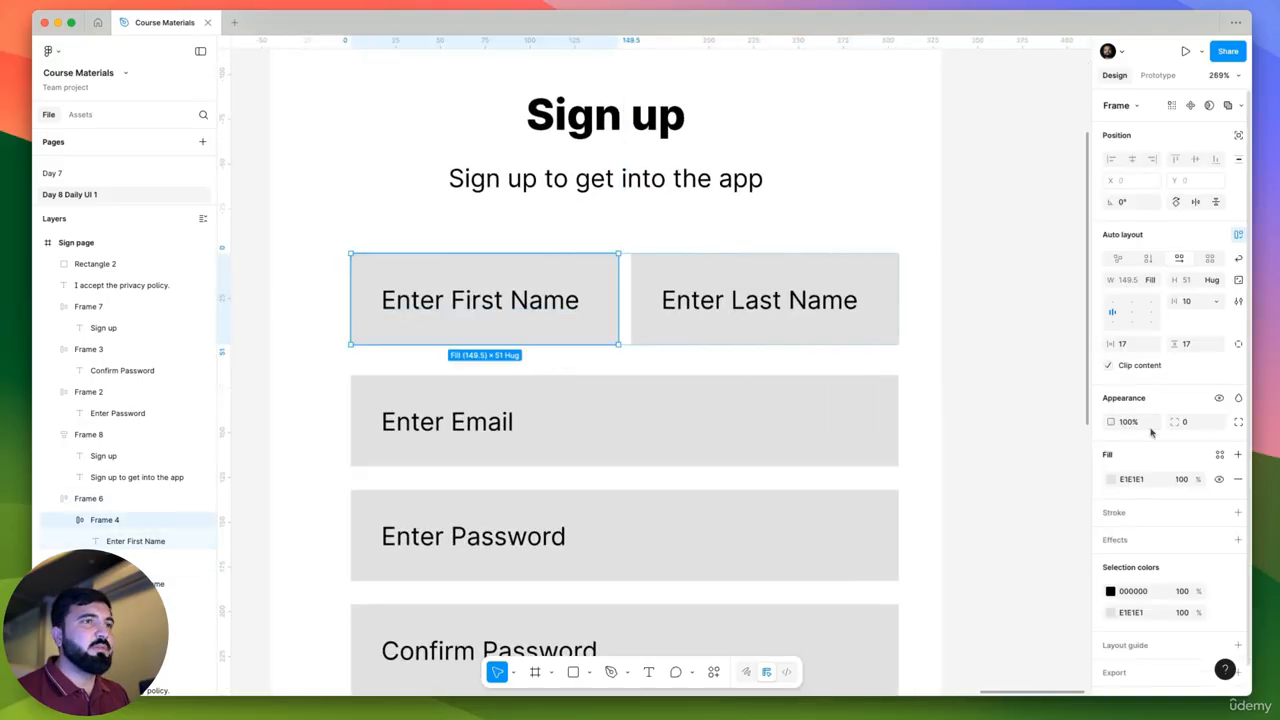
left_click(1238, 513)
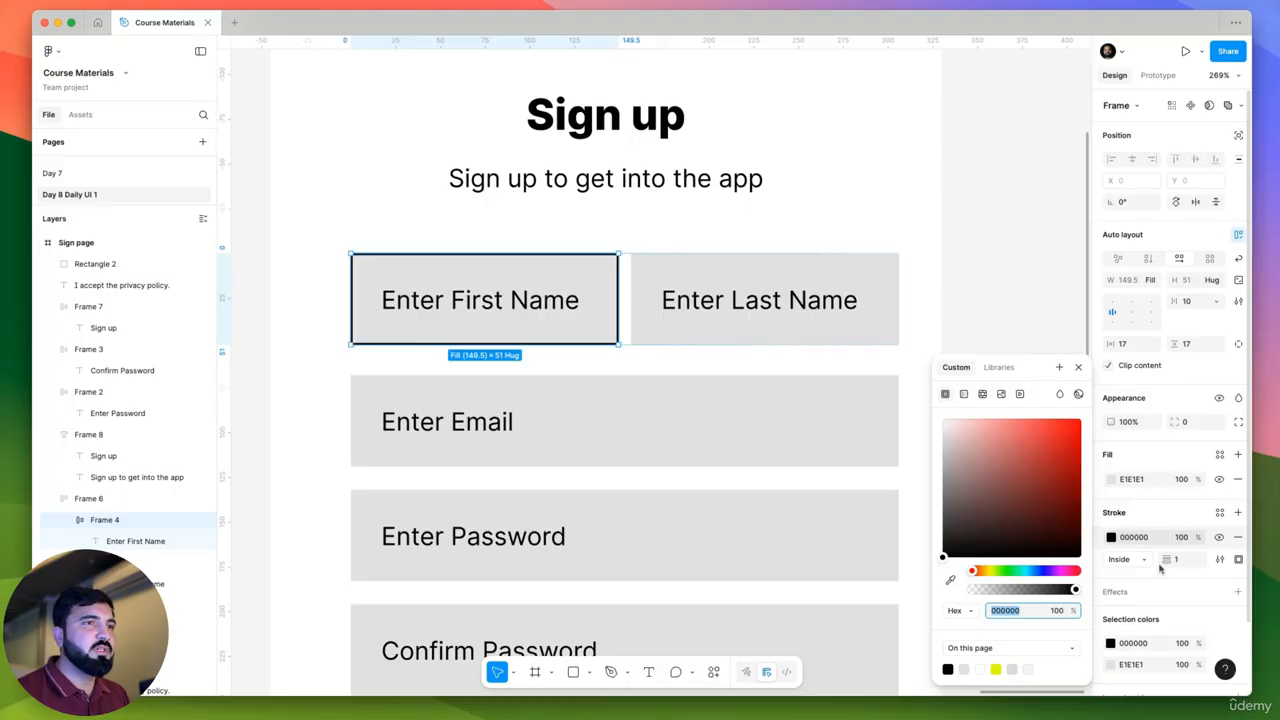
left_click_drag(1165, 563, 1184, 545)
key("super+z")
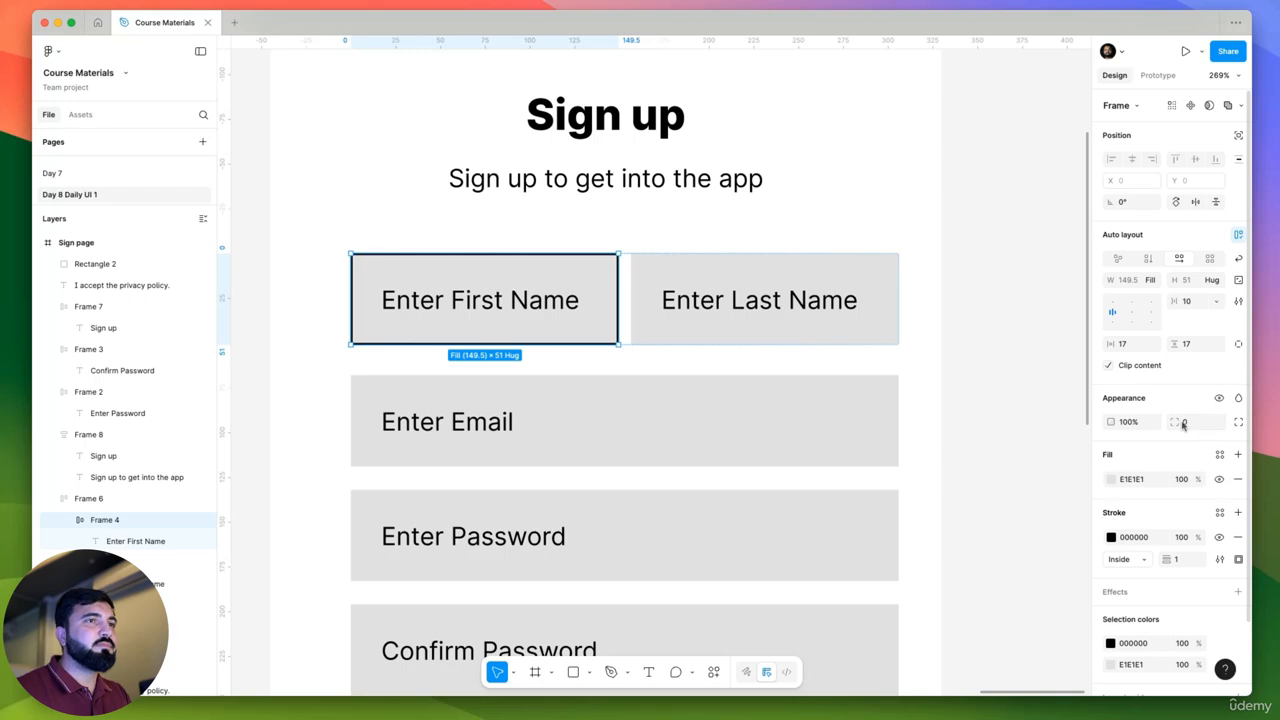
Give the Enter First Name field a corner radius of 4 and a white FFFFFF fill.
key("Return")
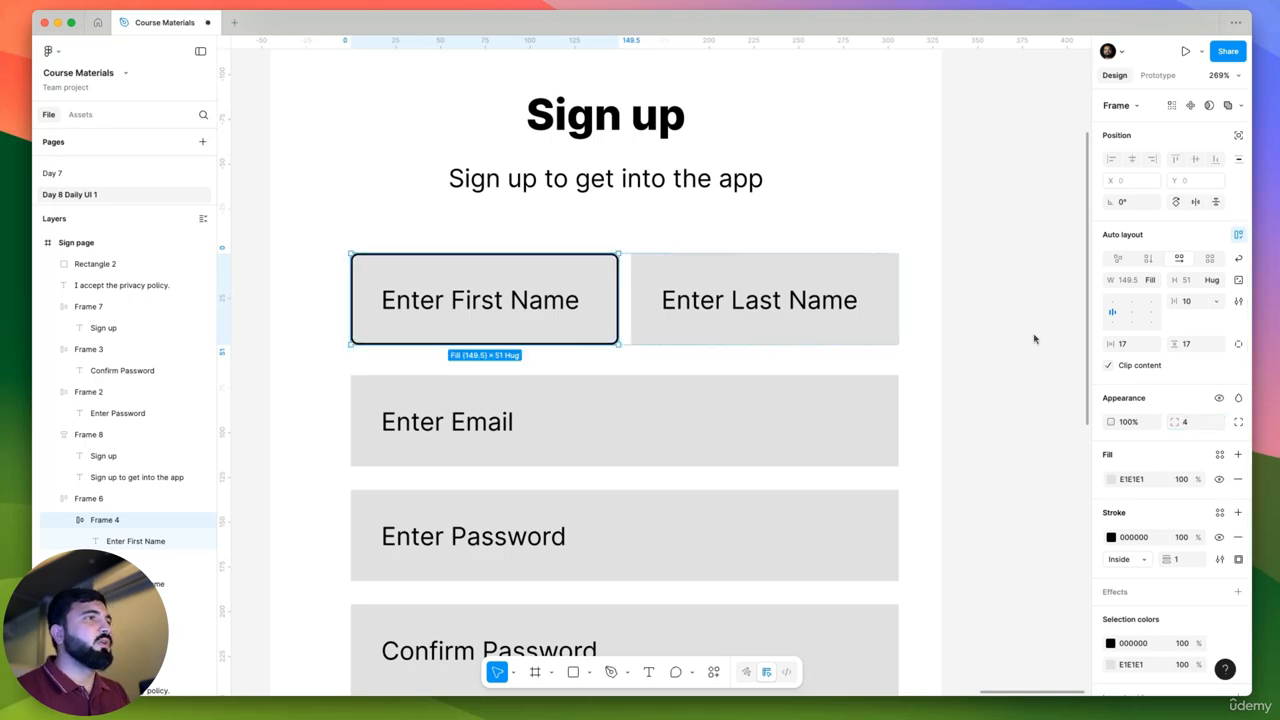
left_click(1110, 479)
left_click_drag(1000, 470, 866, 400)
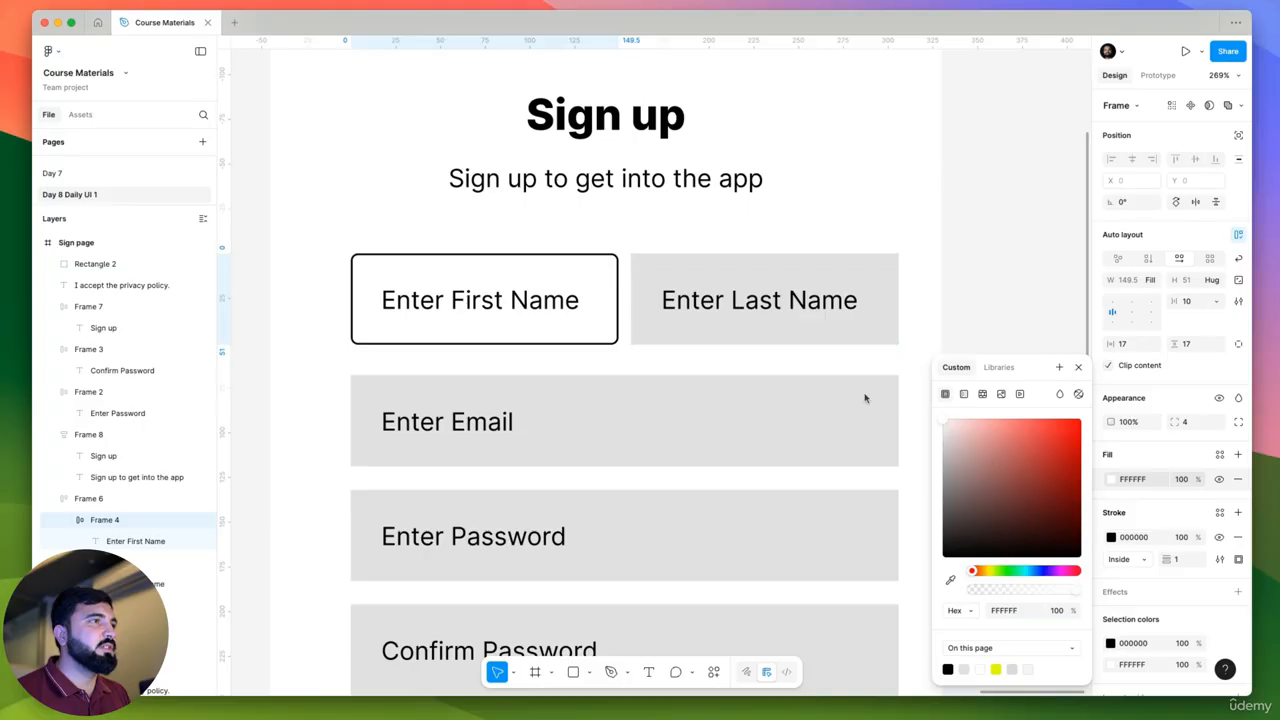
Set the fill opacity of the "Enter First Name" placeholder text to 60%.
left_click(521, 308)
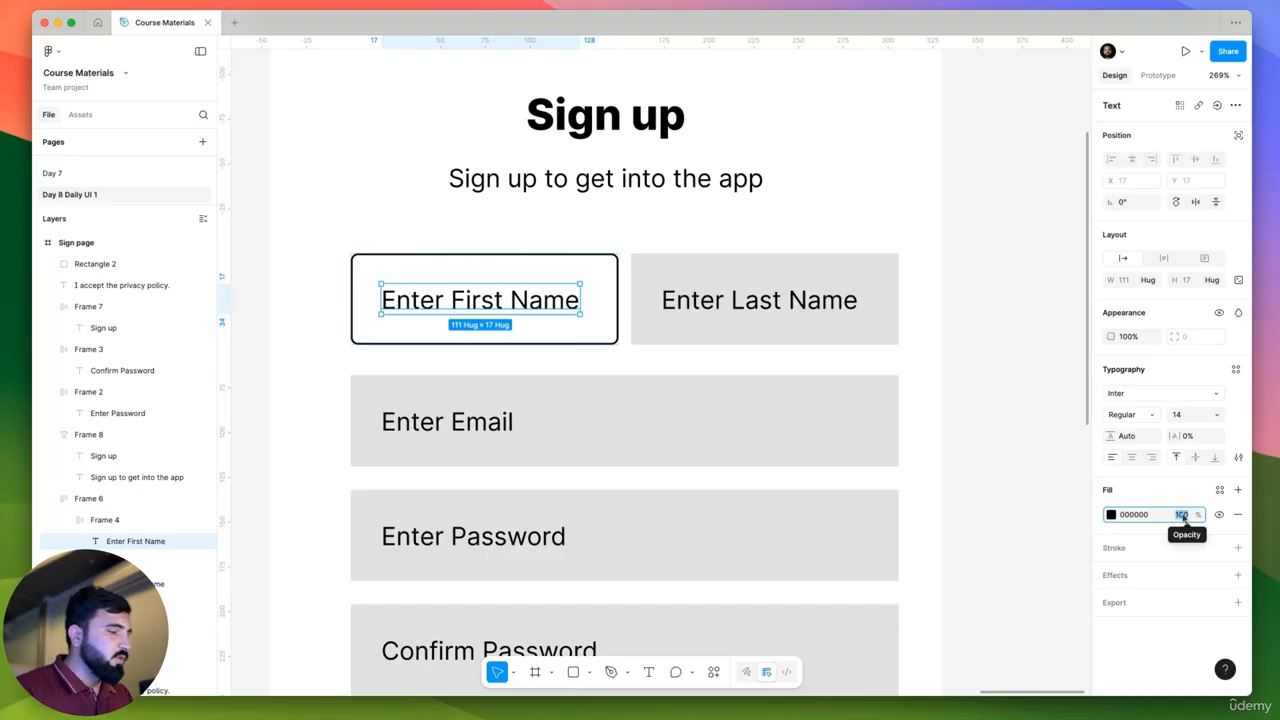
type("60")
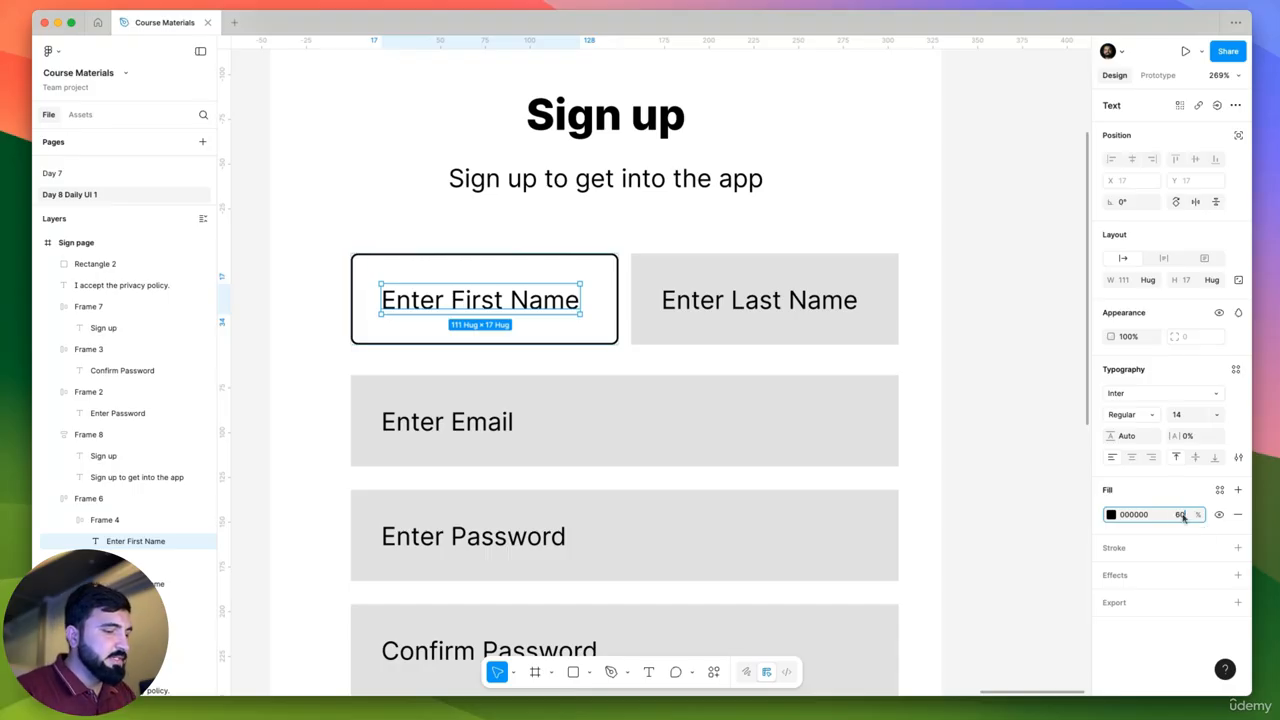
key("Return")
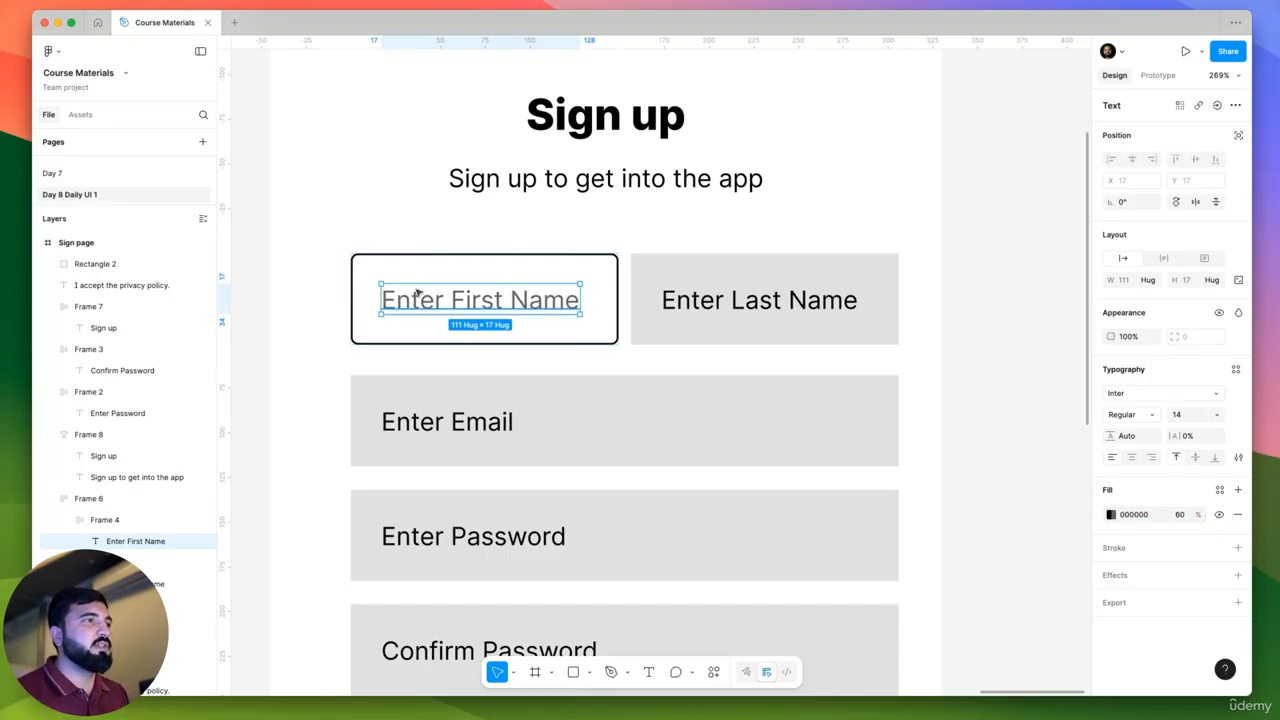
scroll(418, 290, "down", 3)
left_click(983, 340)
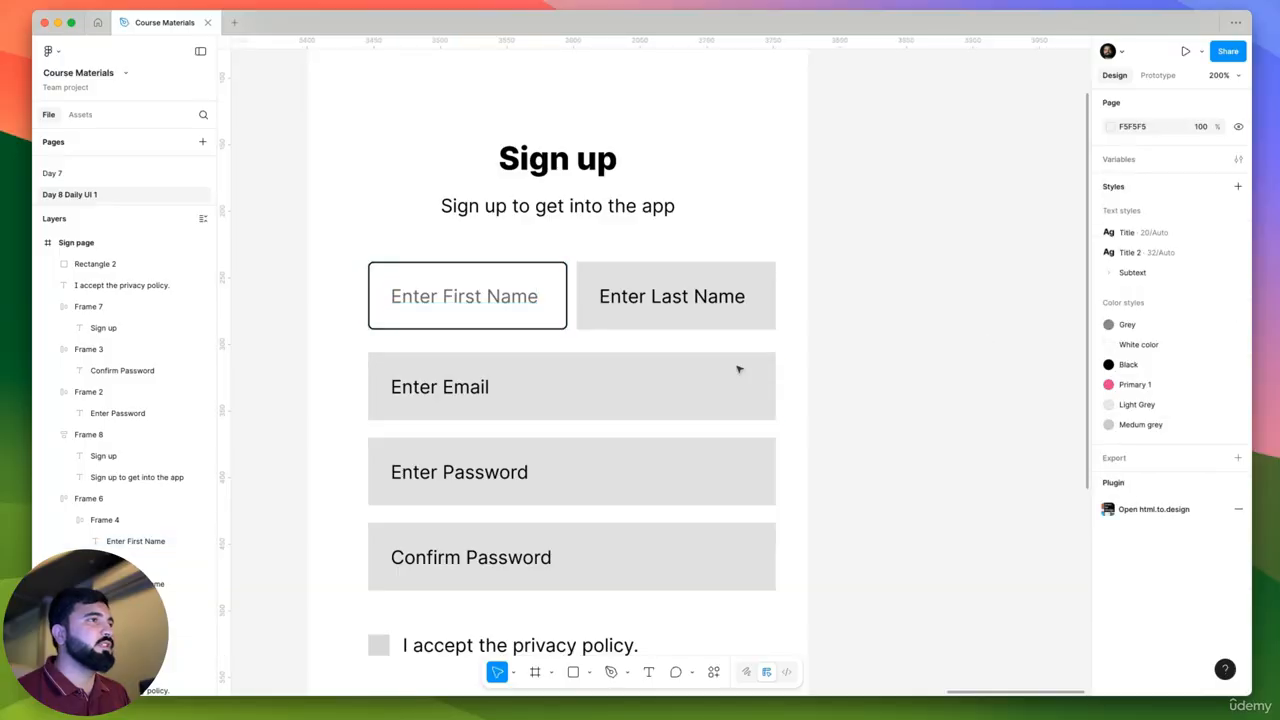
Copy the first name field's properties and paste them onto the last name, email, password and confirm password fields.
scroll(738, 369, "up", 3)
left_click(527, 338)
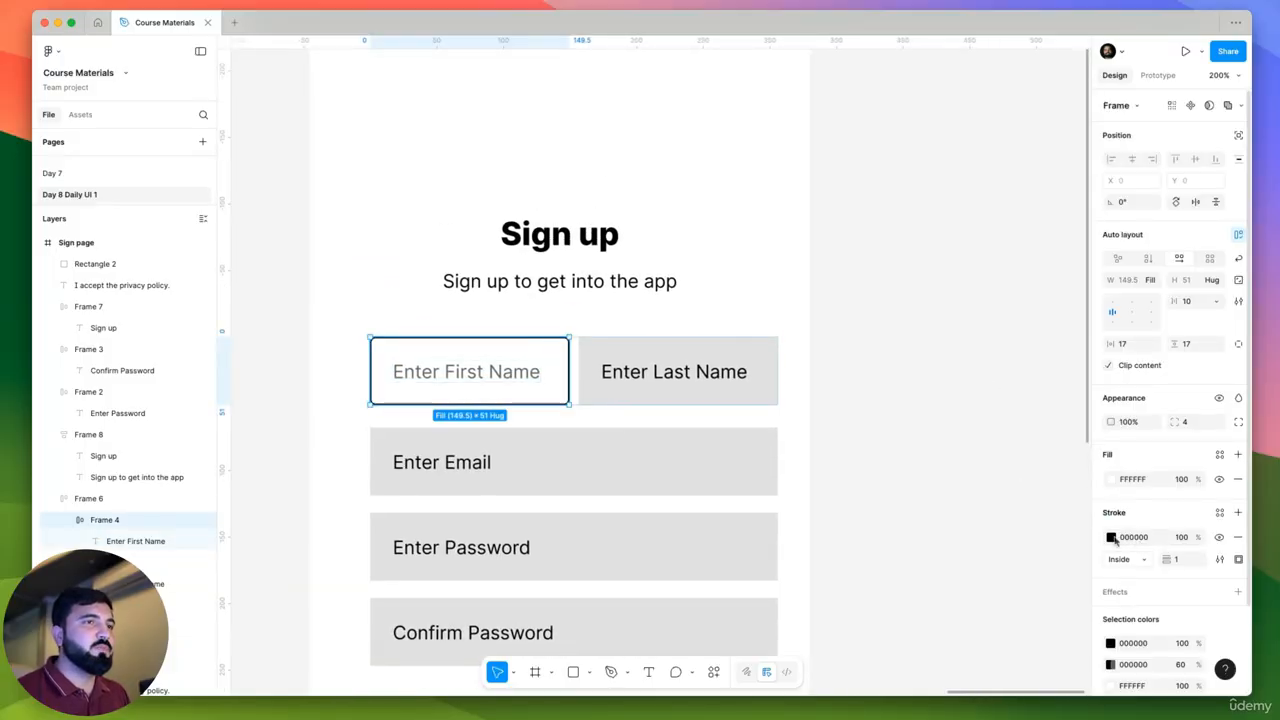
left_click(860, 362)
left_click(474, 344)
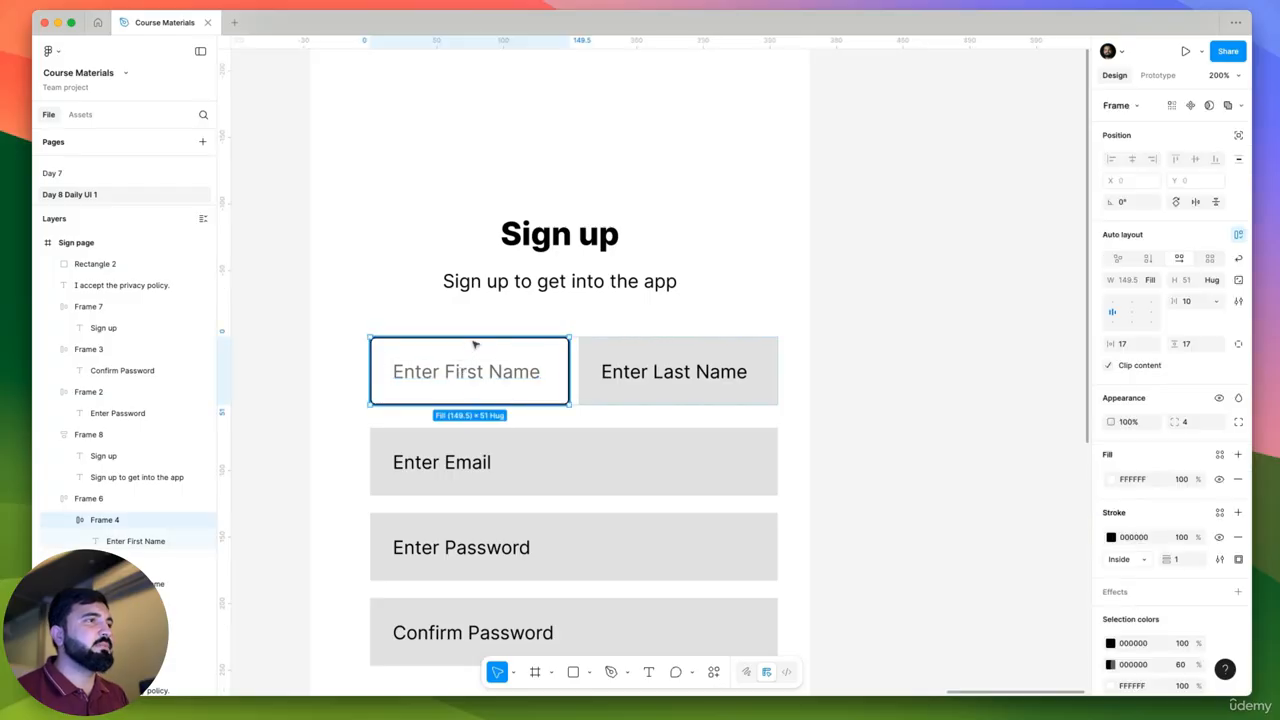
left_click(675, 353)
key("super+alt+v")
left_click(591, 460)
key("super+alt+v")
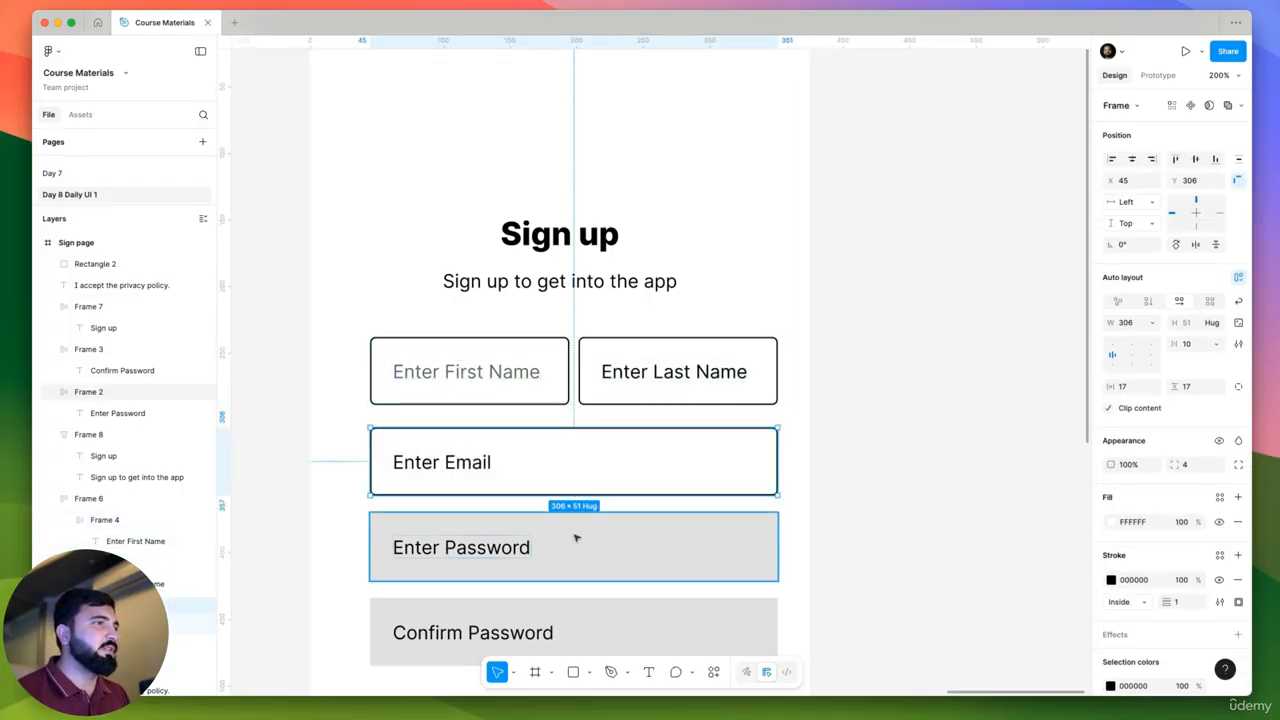
left_click(575, 538)
key("super+alt+v")
left_click(575, 628)
key("super+alt+v")
left_click(902, 407)
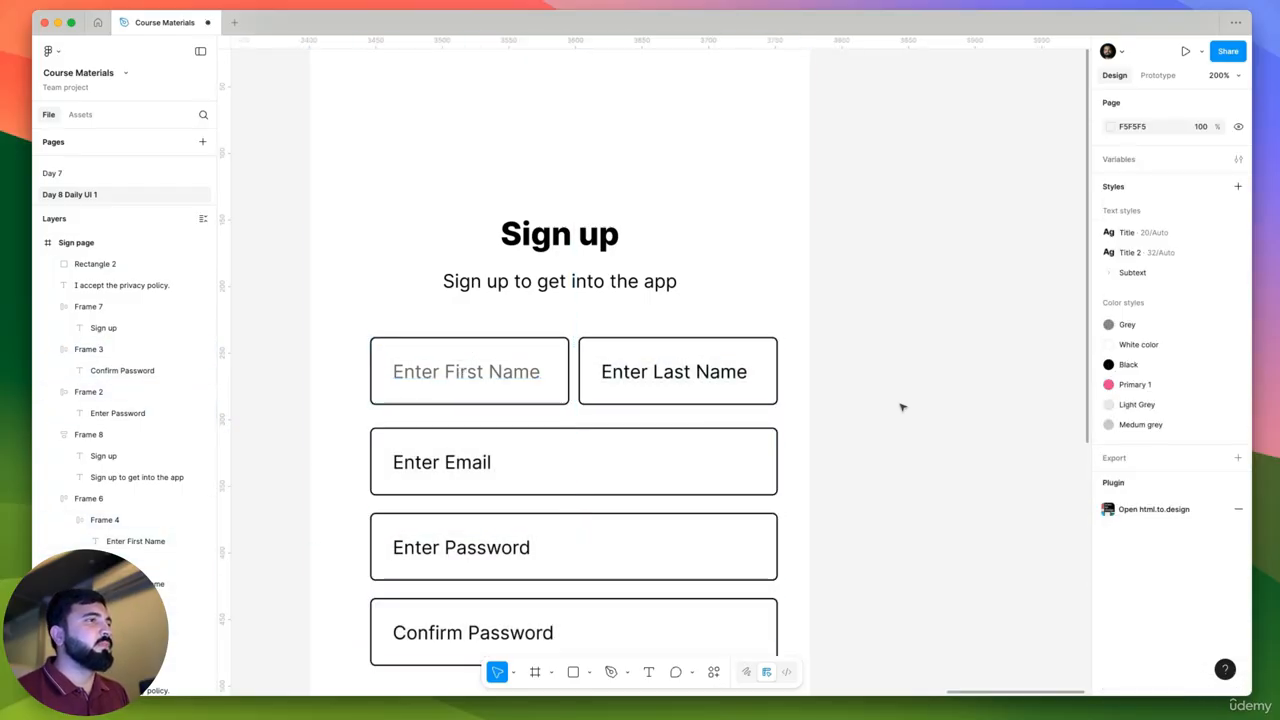
Look up the copy and paste properties commands available for the Enter First Name field.
left_click_drag(902, 407, 903, 323)
scroll(580, 283, "down", 3)
scroll(543, 295, "up", 5)
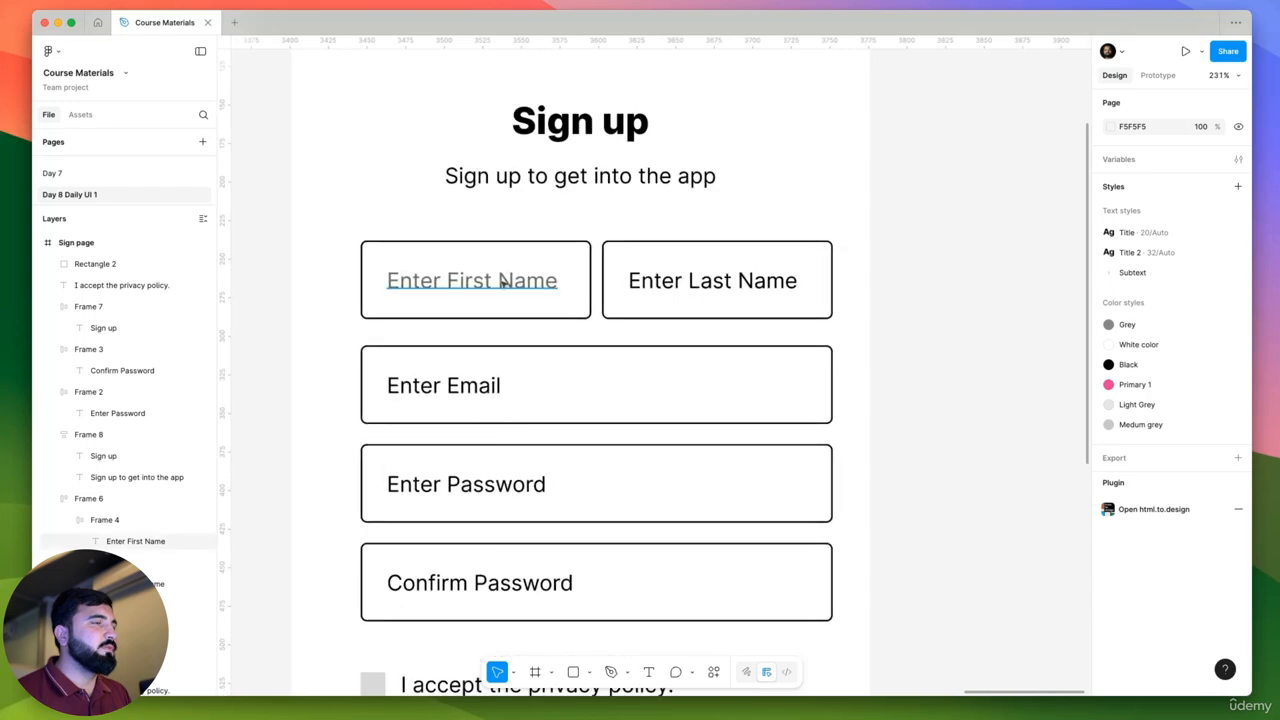
left_click(568, 282)
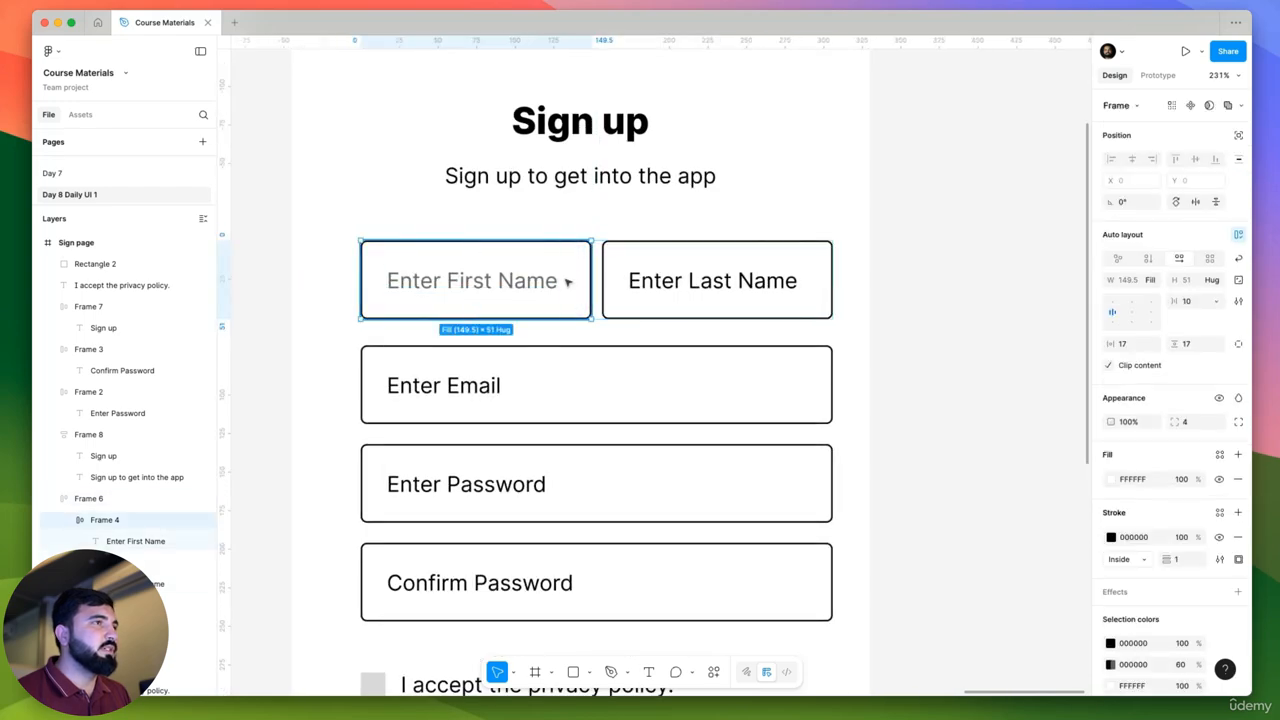
right_click(568, 282)
mouse_move(650, 262)
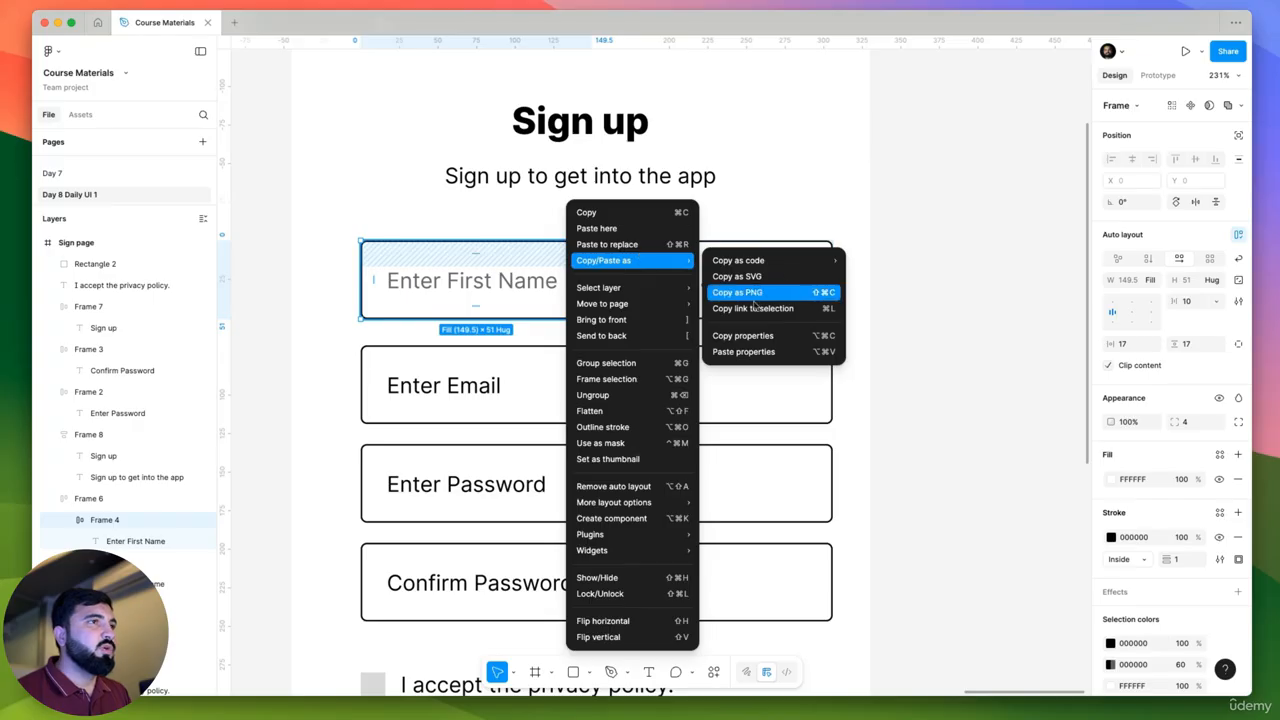
left_click(514, 376)
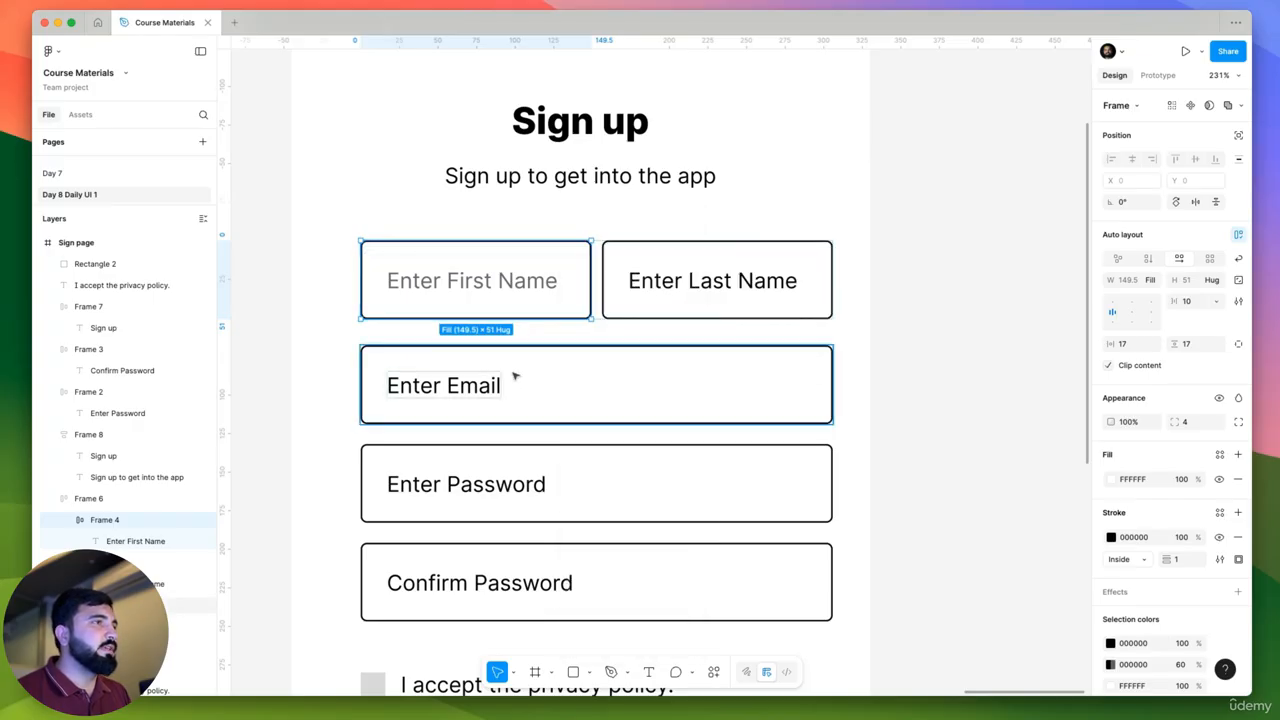
Apply the first name placeholder's 60% opacity text style to the last name, email, password and confirm password placeholders.
left_click(503, 285)
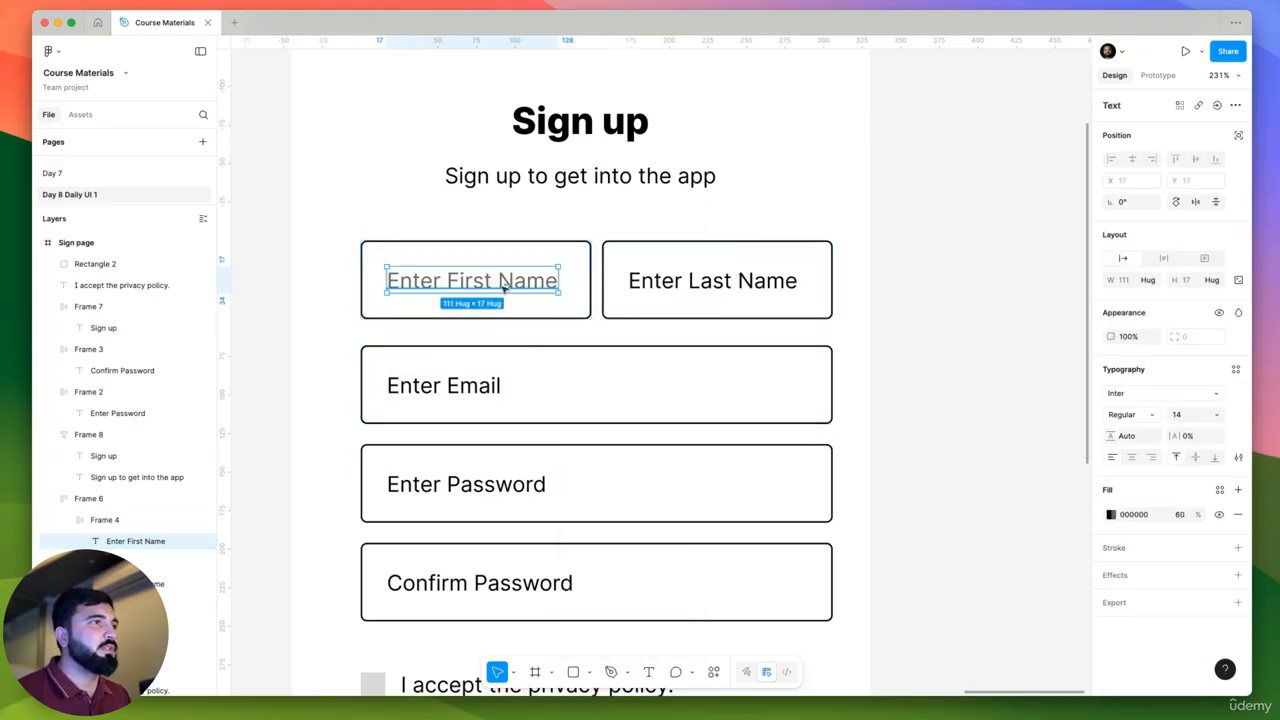
left_click(680, 280)
left_click(435, 387)
left_click(485, 497)
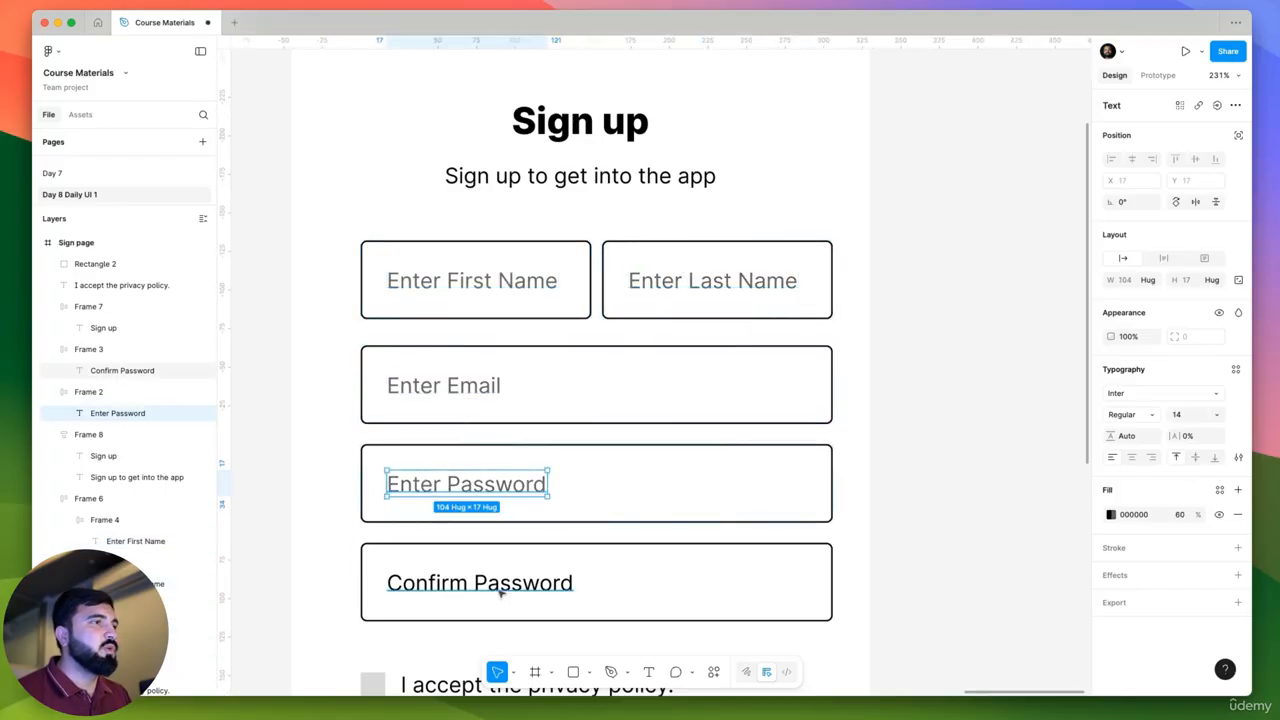
left_click(500, 586)
scroll(757, 440, "down", 5)
left_click(895, 400)
scroll(860, 350, "down", 3)
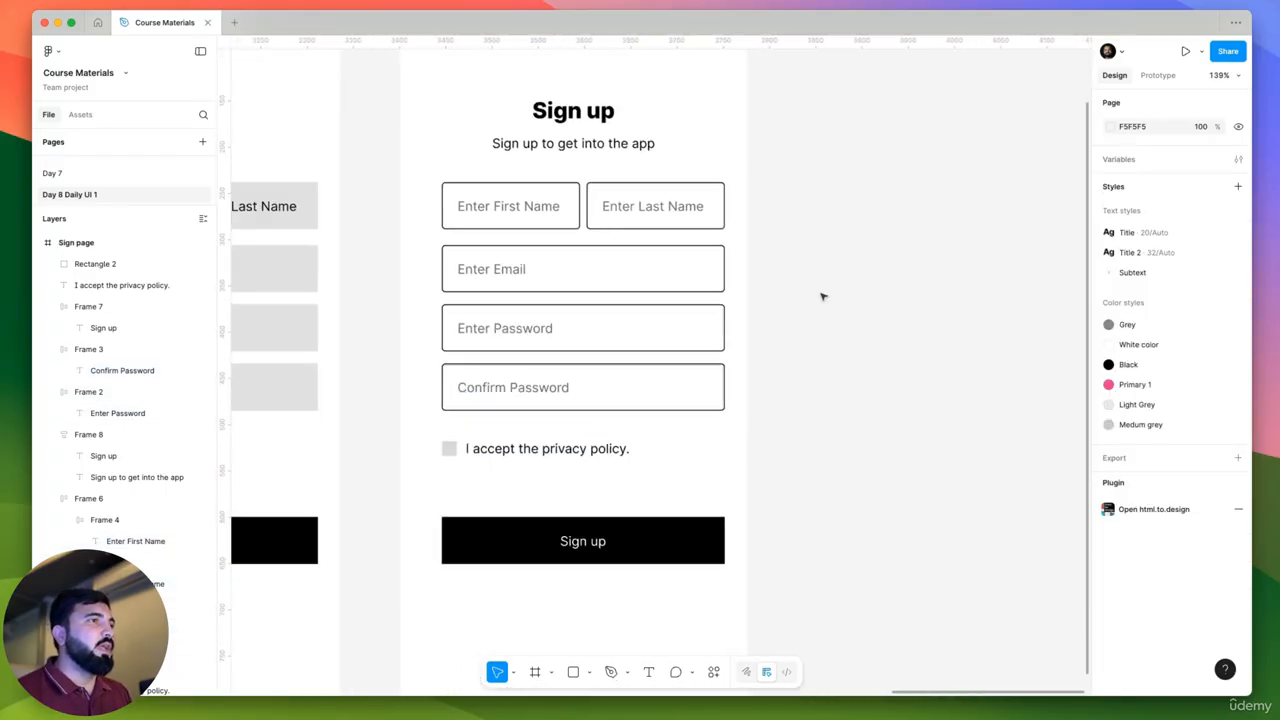
Combine the name row and the email, password and confirm password fields in a vertical auto layout with a gap of 12.
left_click(537, 250)
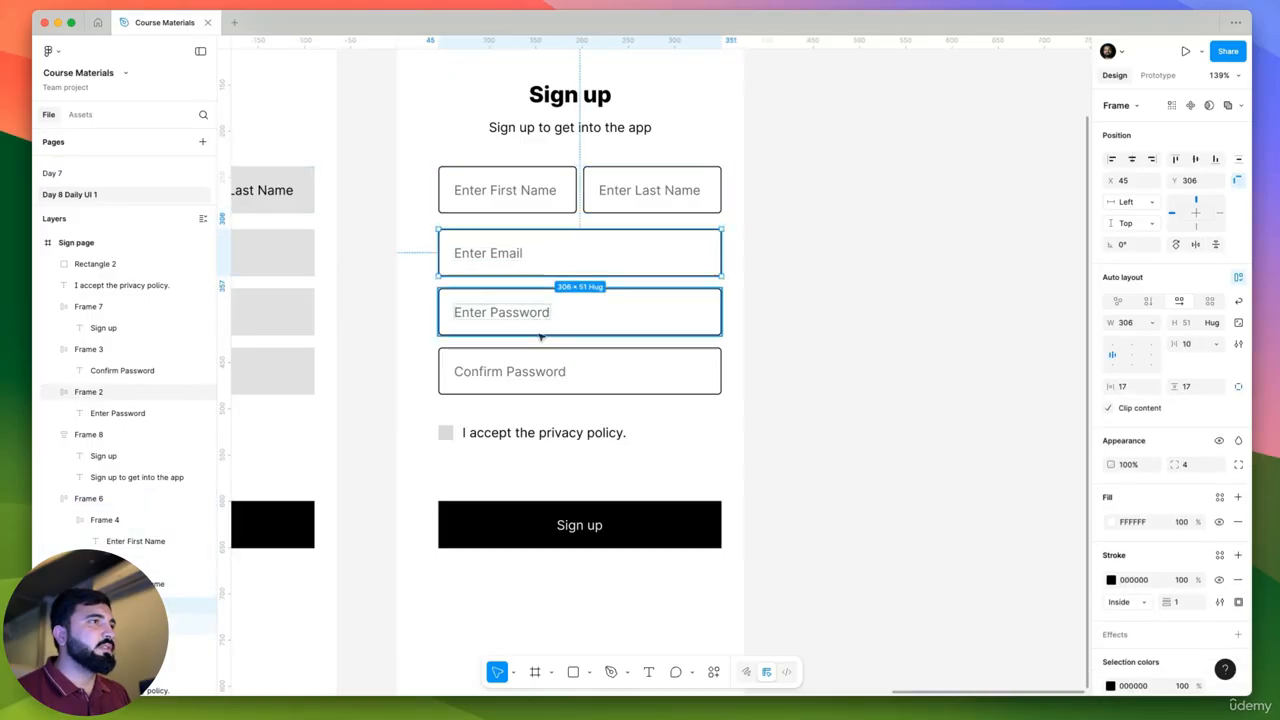
left_click(517, 209, "shift")
left_click(506, 320, "shift")
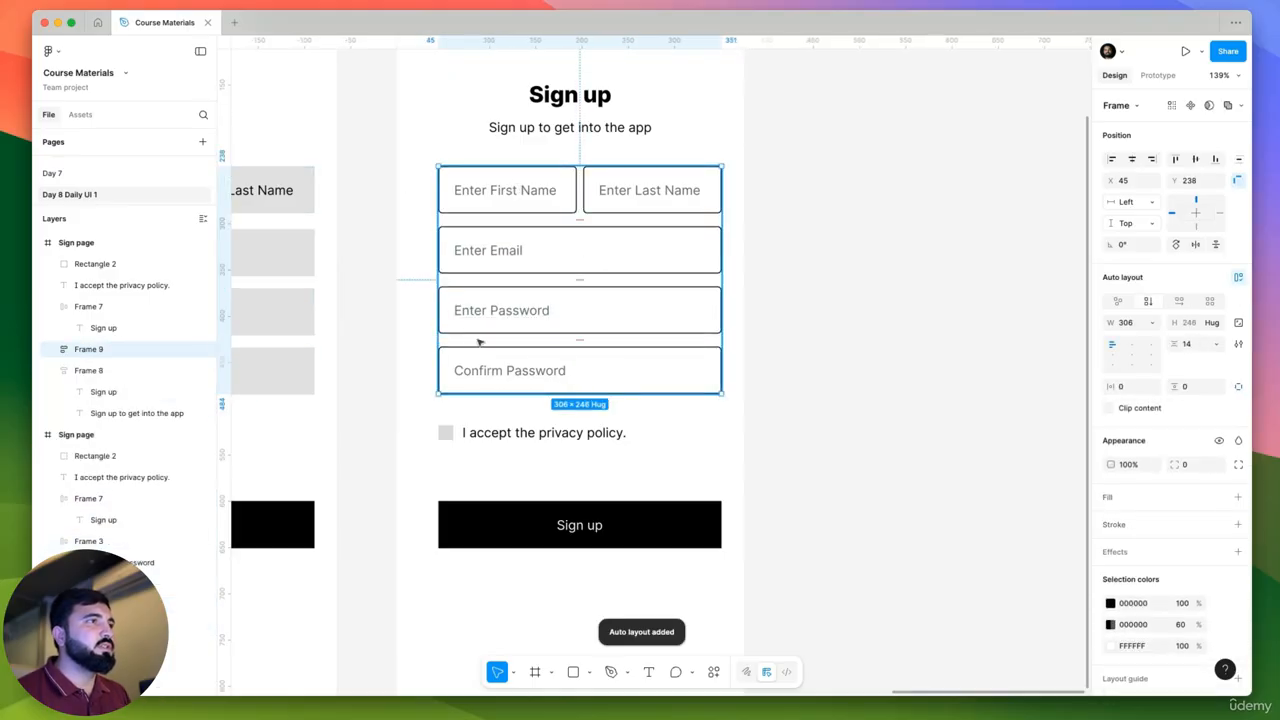
scroll(557, 370, "up", 5)
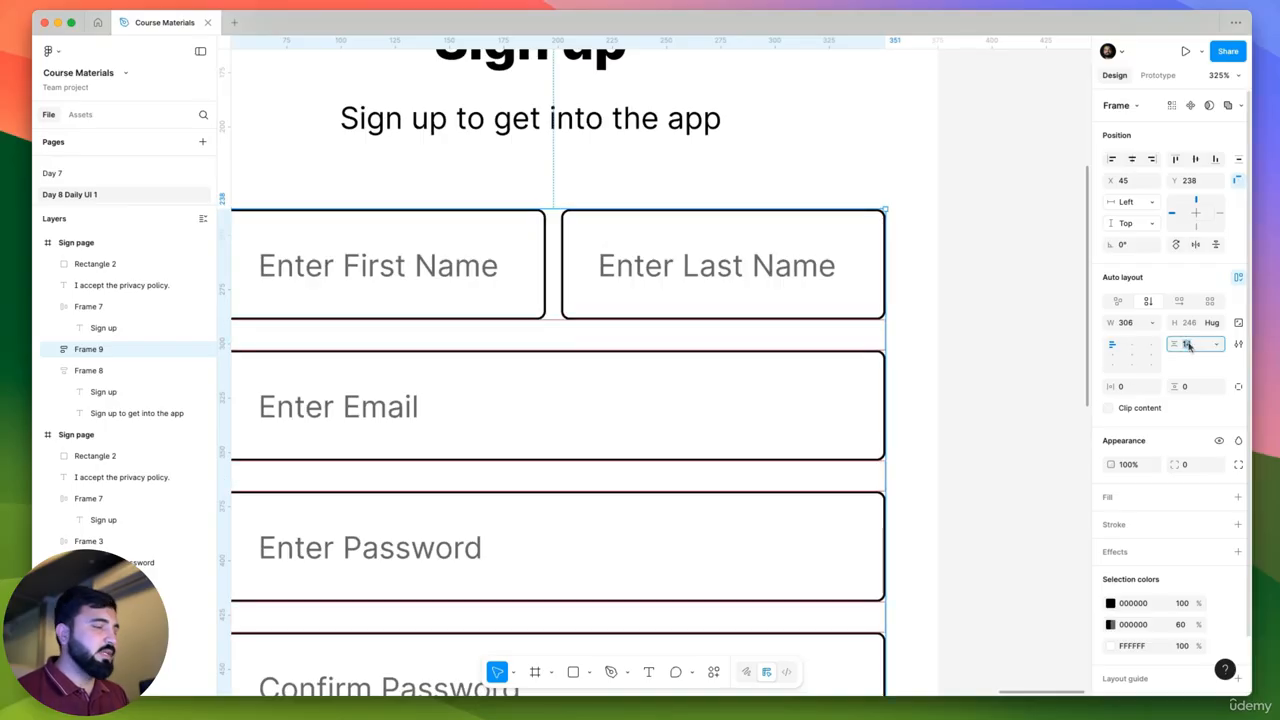
key("Return")
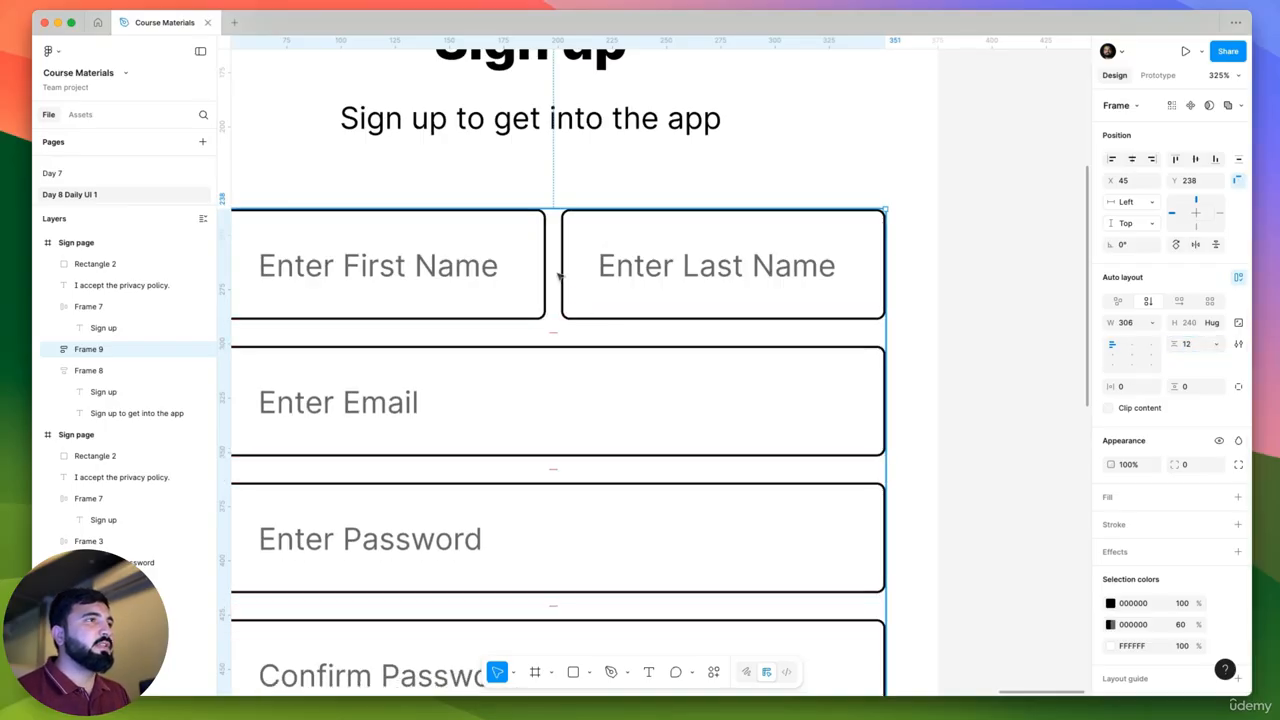
Set the horizontal gap between the first name and last name fields to 12.
left_click(559, 263)
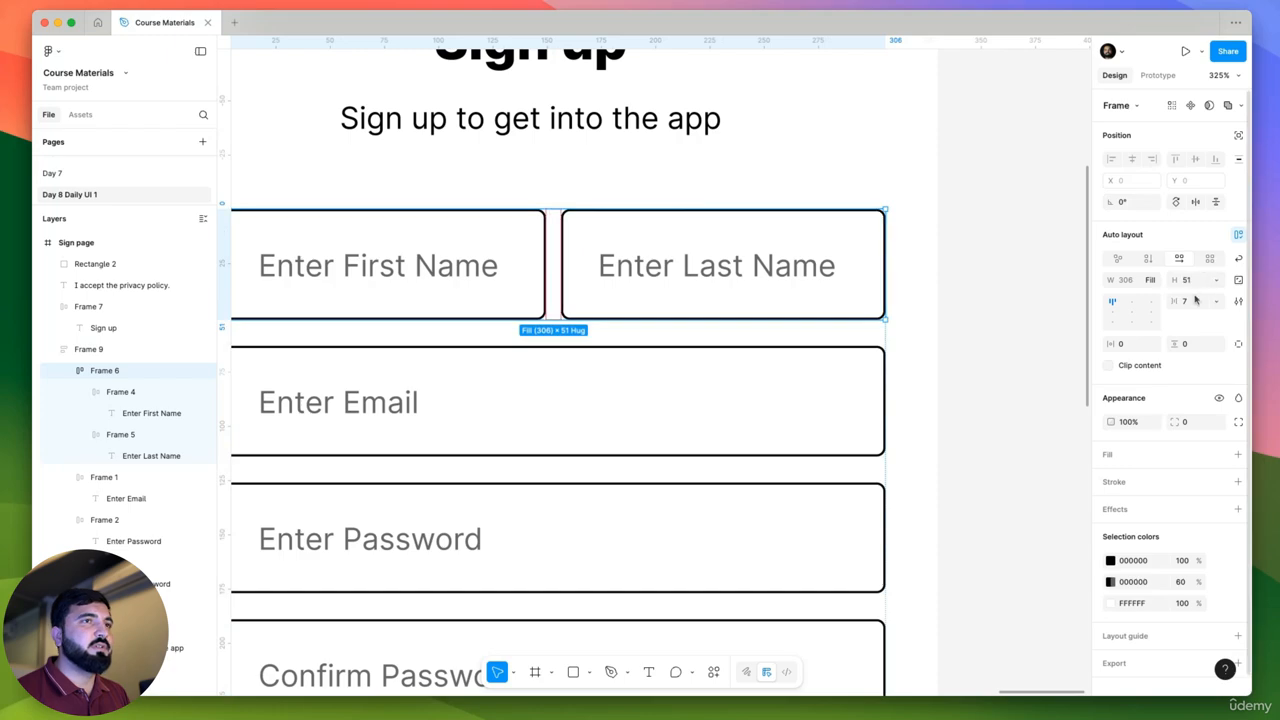
key("Return")
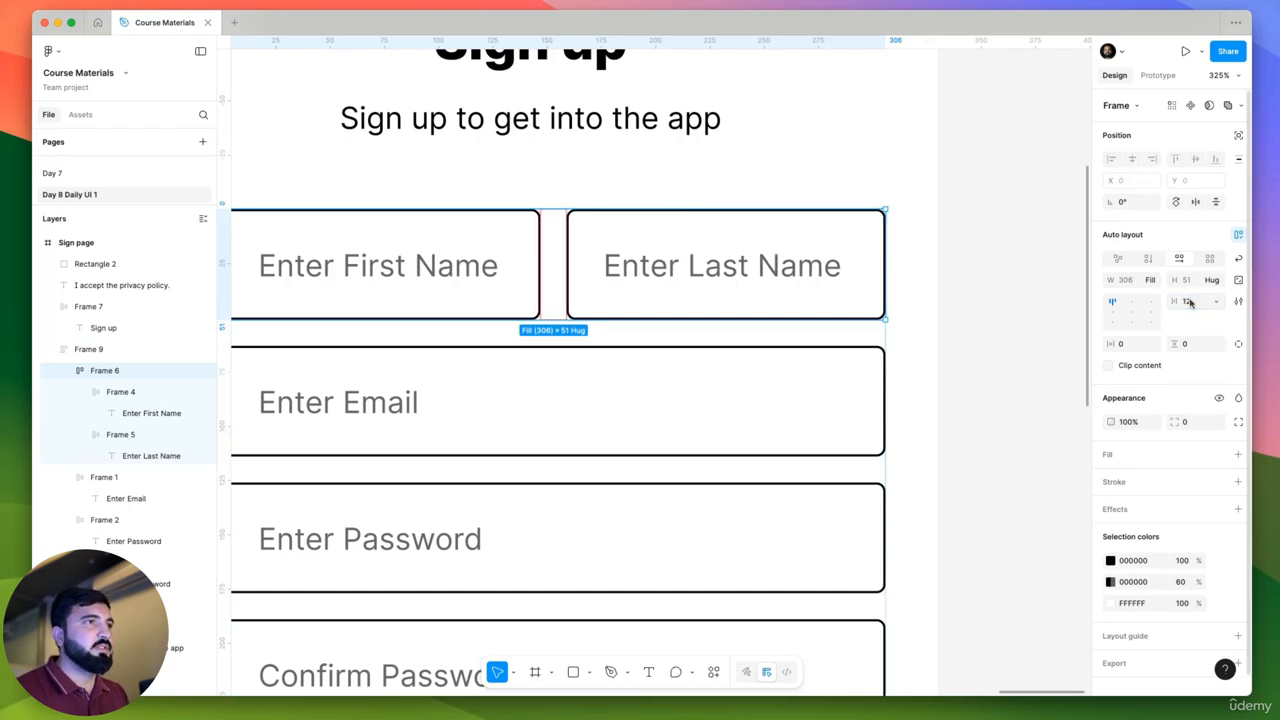
scroll(549, 409, "down", 5)
left_click(934, 408)
Copy the Confirm Password field's properties and paste them onto the square checkbox beside the privacy policy text.
left_click_drag(934, 408, 951, 257)
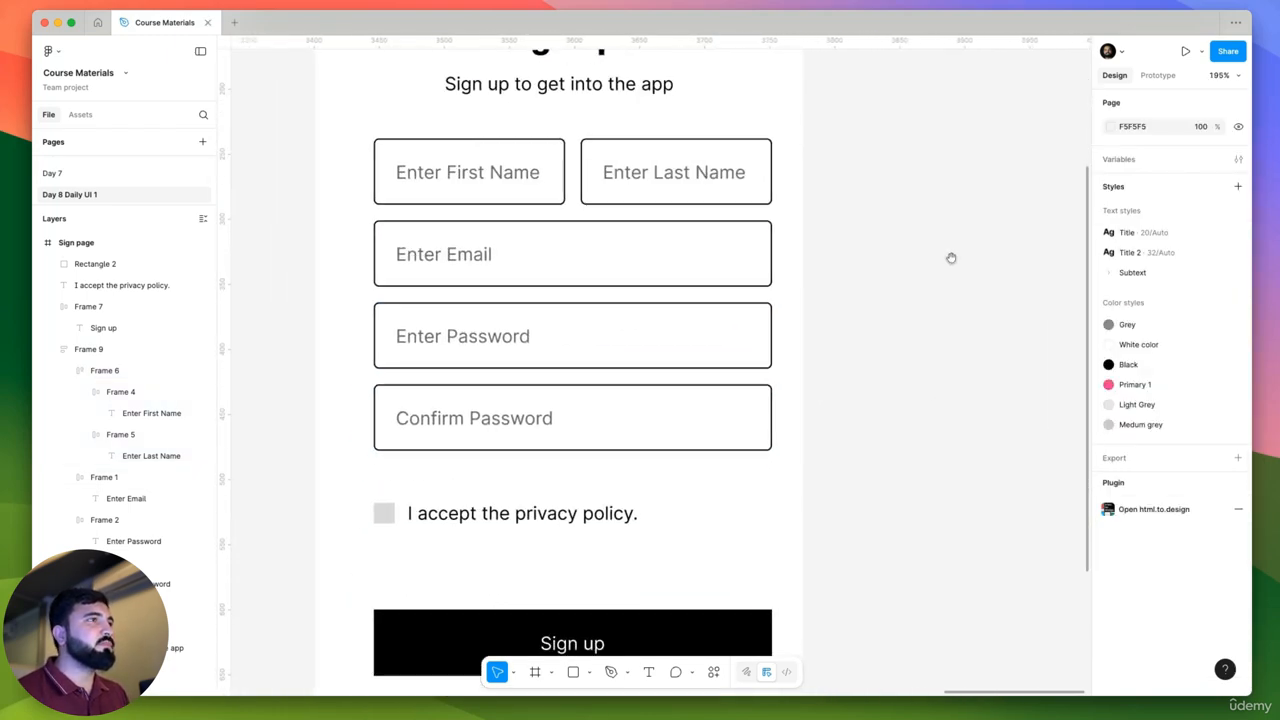
scroll(914, 272, "down", 3)
scroll(817, 263, "right", 2)
left_click(500, 455)
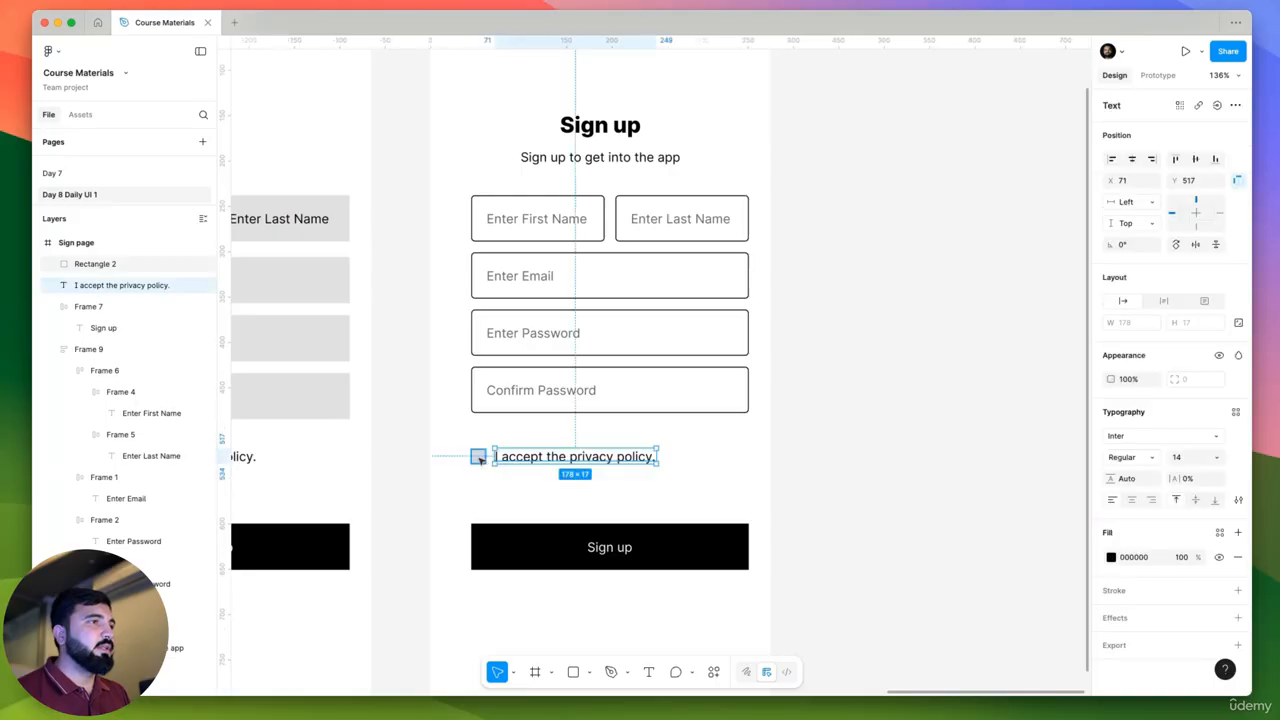
scroll(480, 457, "up", 5)
left_click(480, 461, "shift")
left_click(488, 291, "super")
key("alt+super+c")
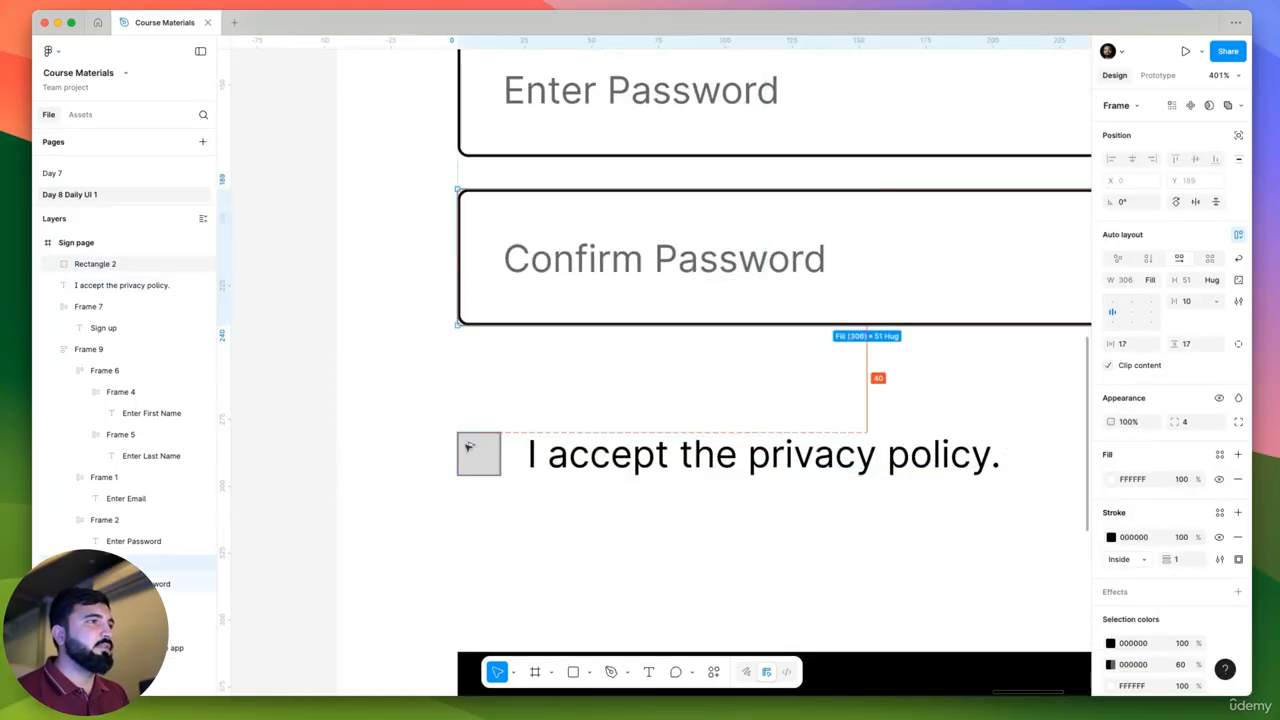
left_click(472, 450)
key("alt+super+v")
Move the checkbox and the privacy policy text up close beneath the Confirm Password field, with the text at X 71, Y 490.
scroll(517, 461, "up", 3)
left_click_drag(471, 451, 466, 353)
left_click_drag(600, 469, 611, 370)
scroll(563, 355, "down", 5)
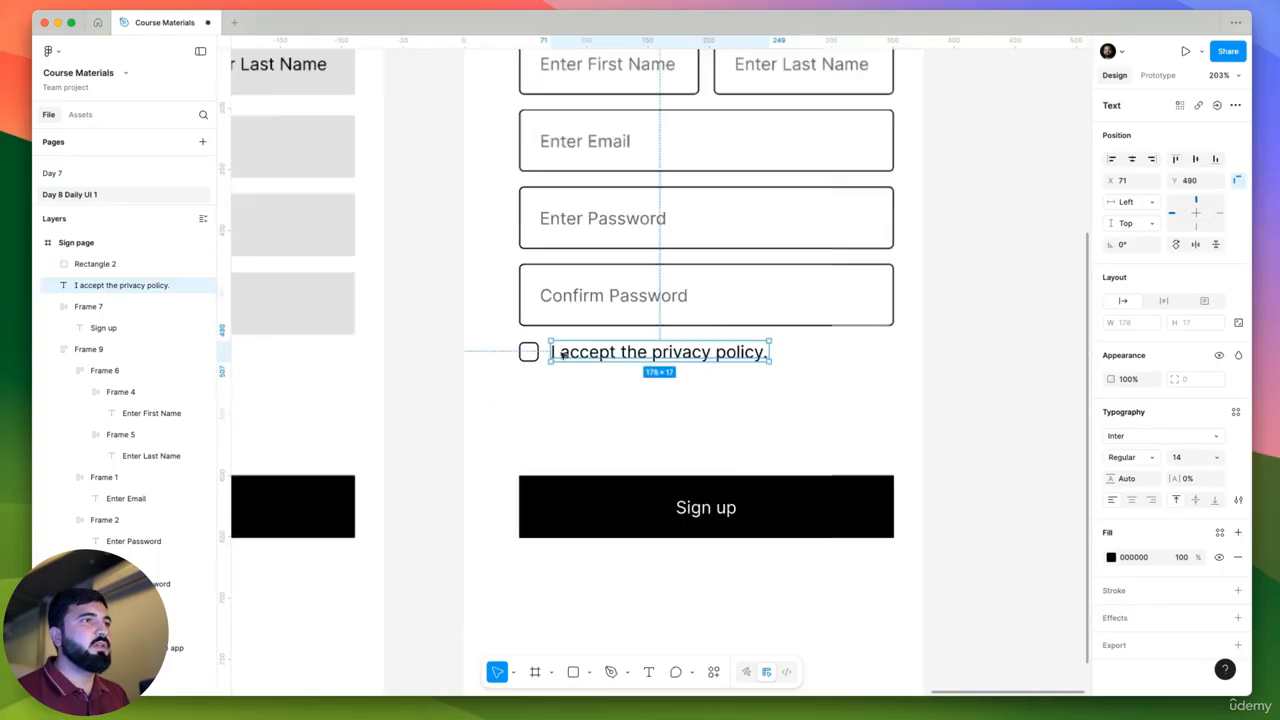
scroll(660, 346, "up", 5)
scroll(657, 338, "down", 5)
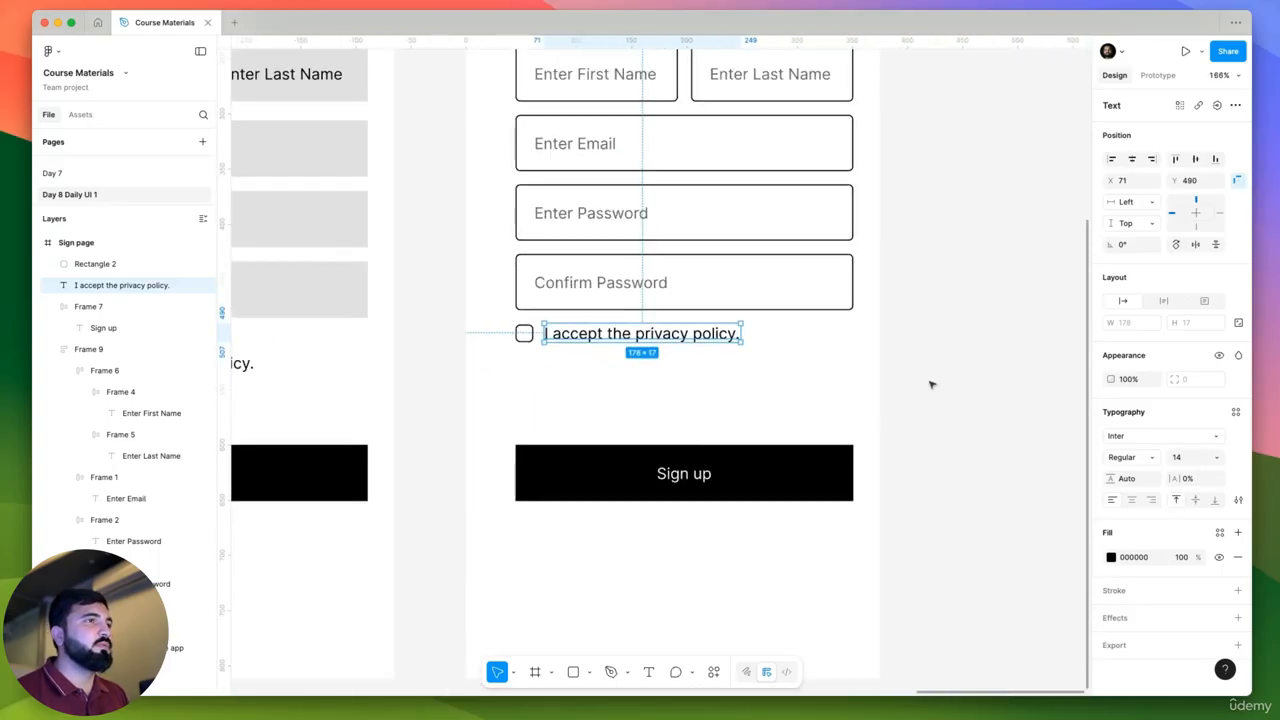
left_click(1011, 366)
Set the Sign up button's corner radius to 4 and move the button down the page to Y 728.
scroll(958, 385, "down", 1)
scroll(958, 385, "down", 1)
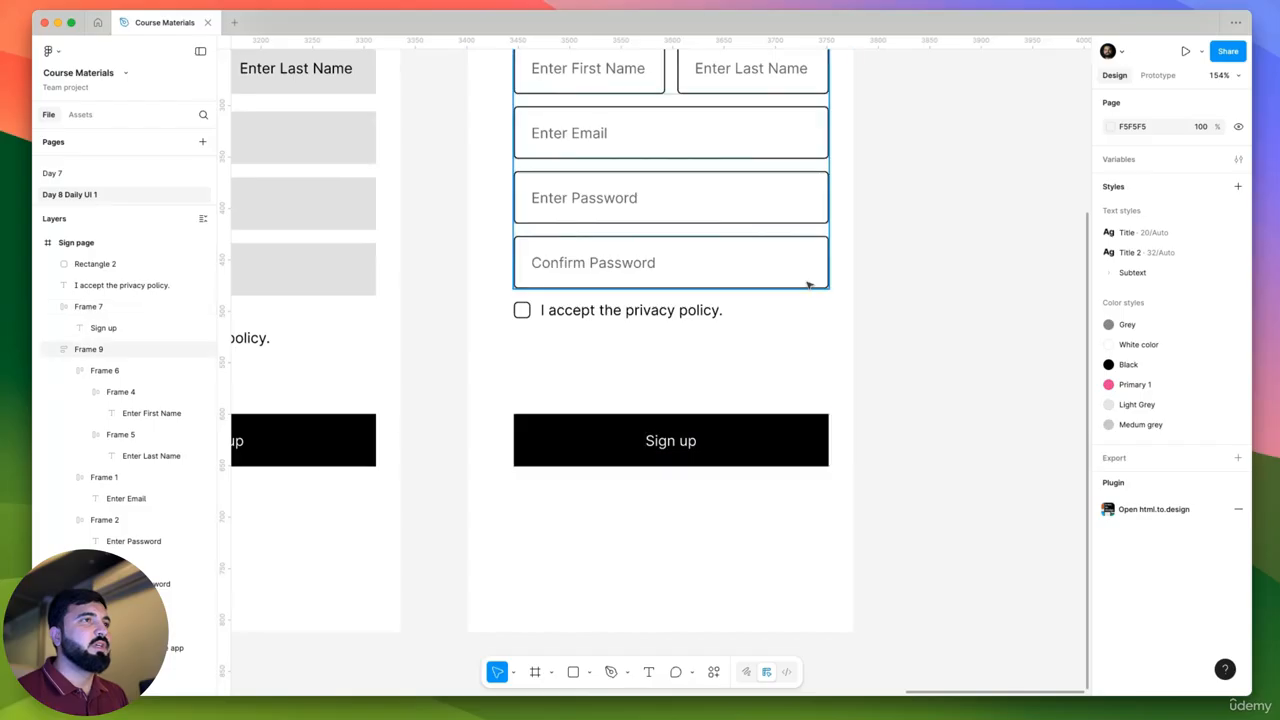
left_click(790, 440)
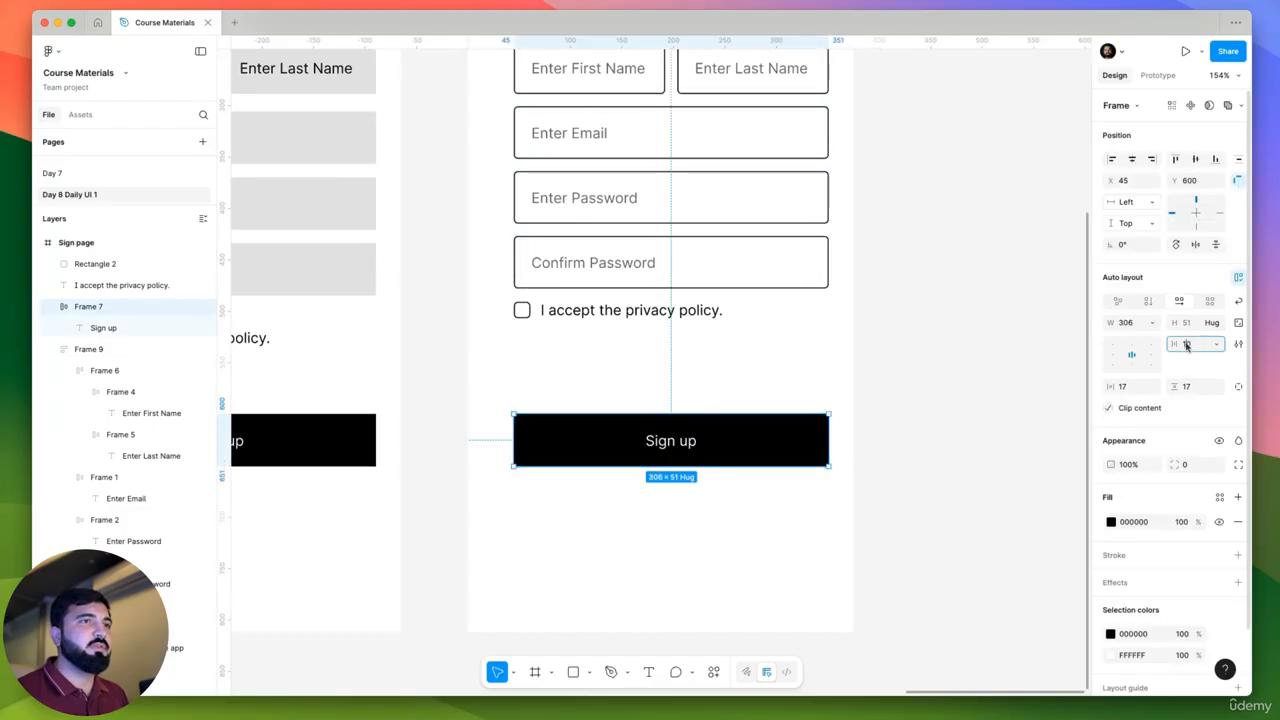
left_click(1194, 464)
type("4")
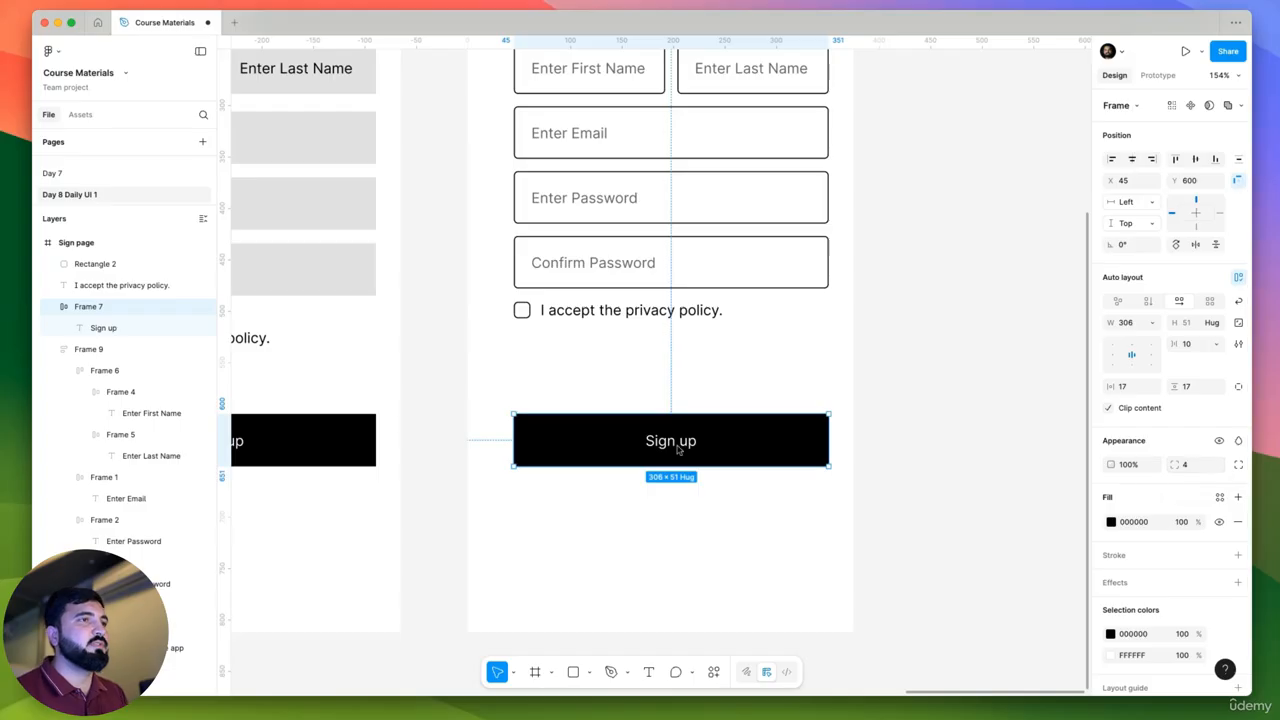
left_click(923, 376)
scroll(814, 389, "down", 5)
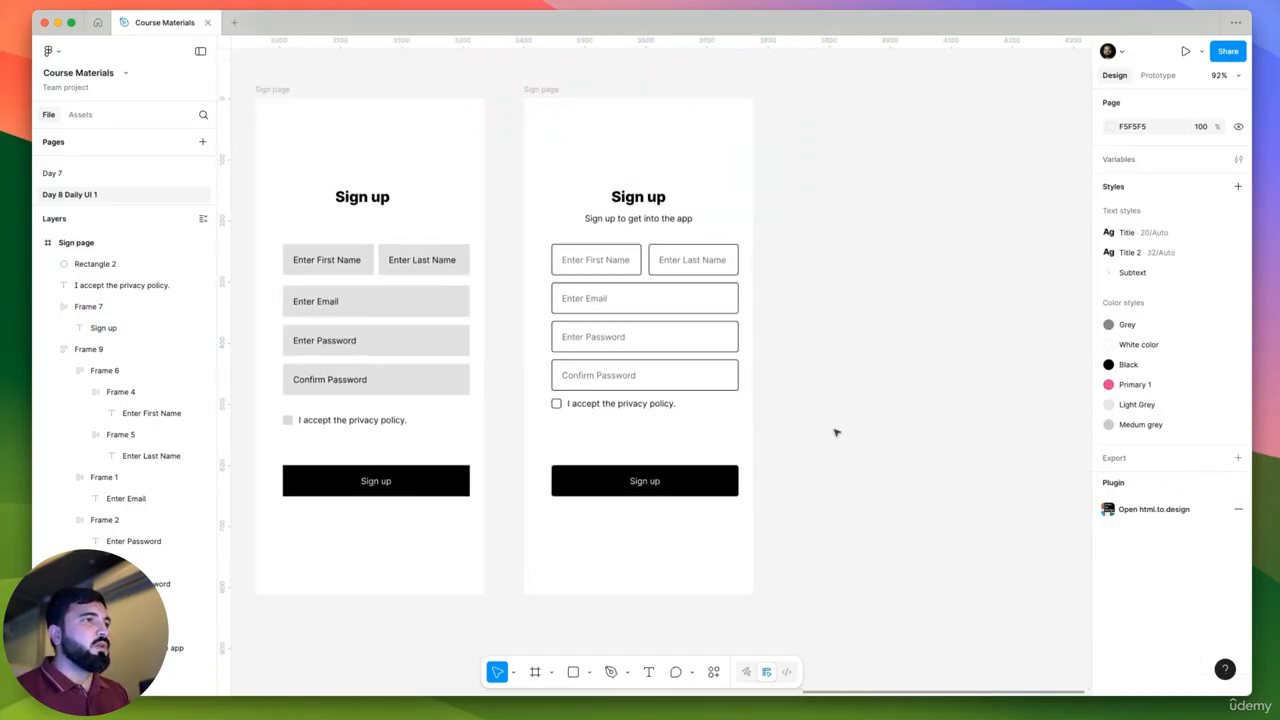
left_click_drag(843, 415, 648, 528)
left_click_drag(645, 484, 641, 567)
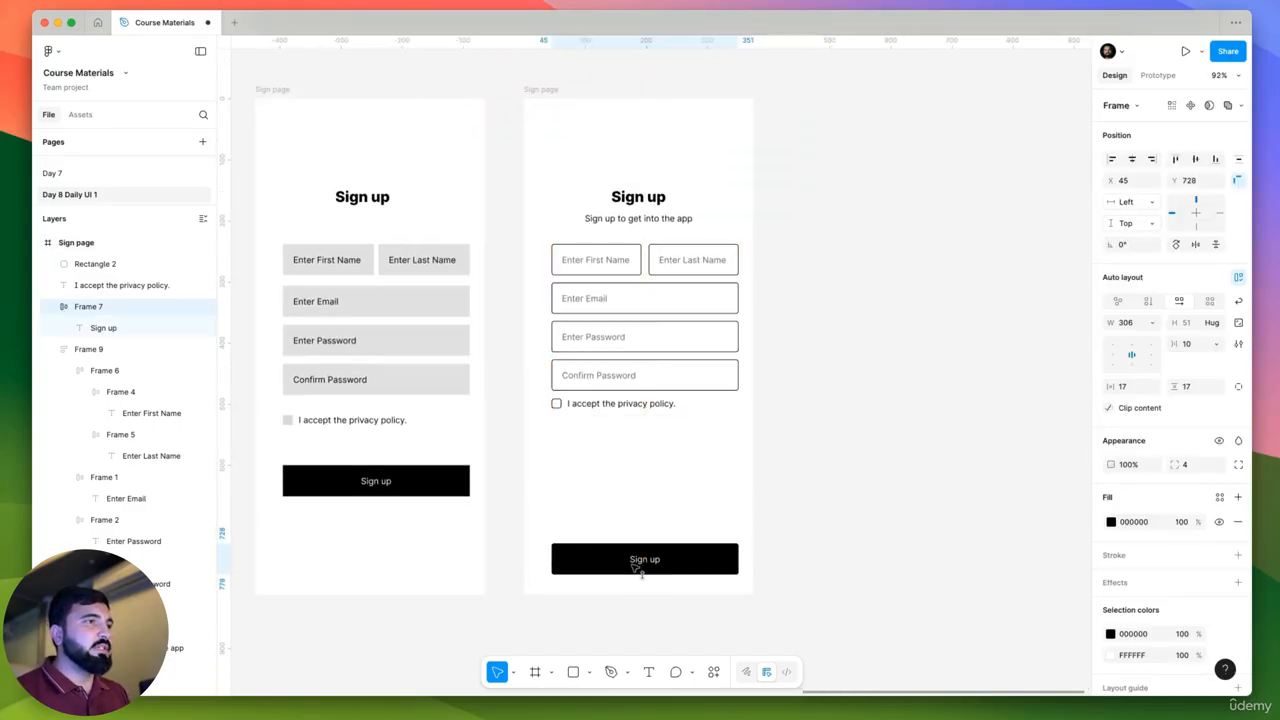
Widen the form's auto layout to the full 375 page width at X 0 and set its horizontal padding to 24.
left_click(604, 290)
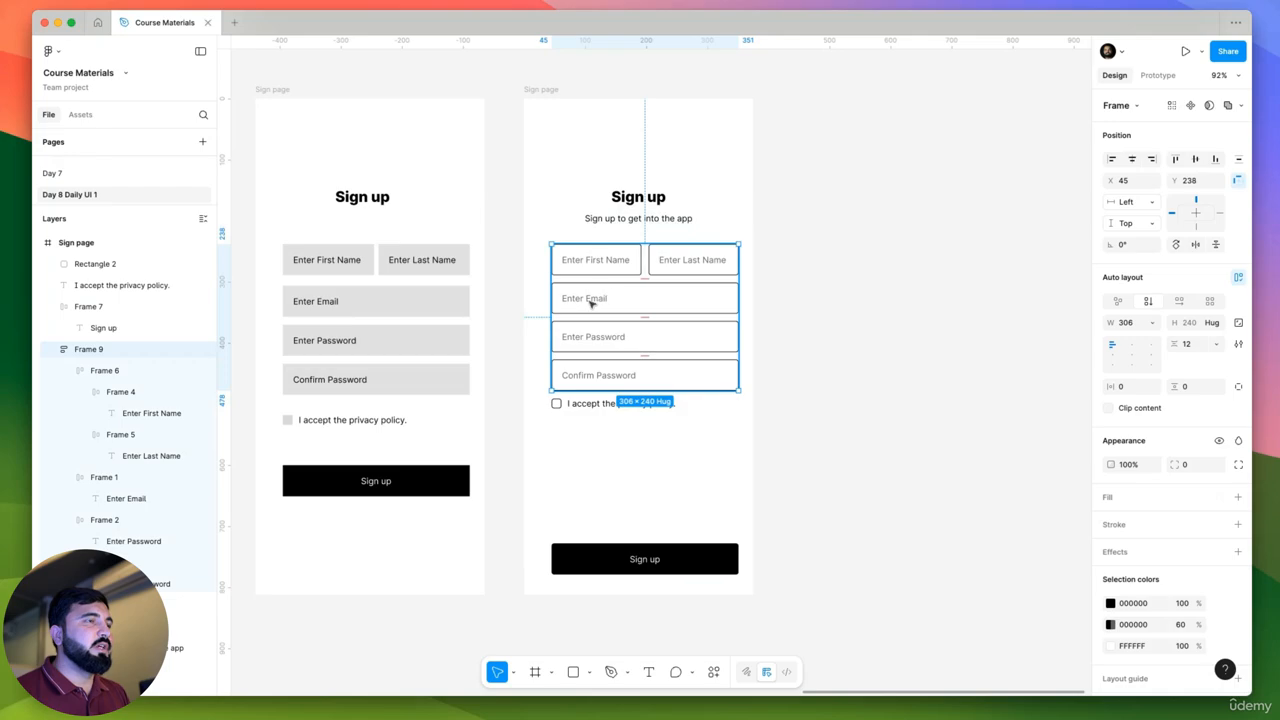
left_click_drag(553, 297, 524, 297)
left_click_drag(736, 287, 752, 287)
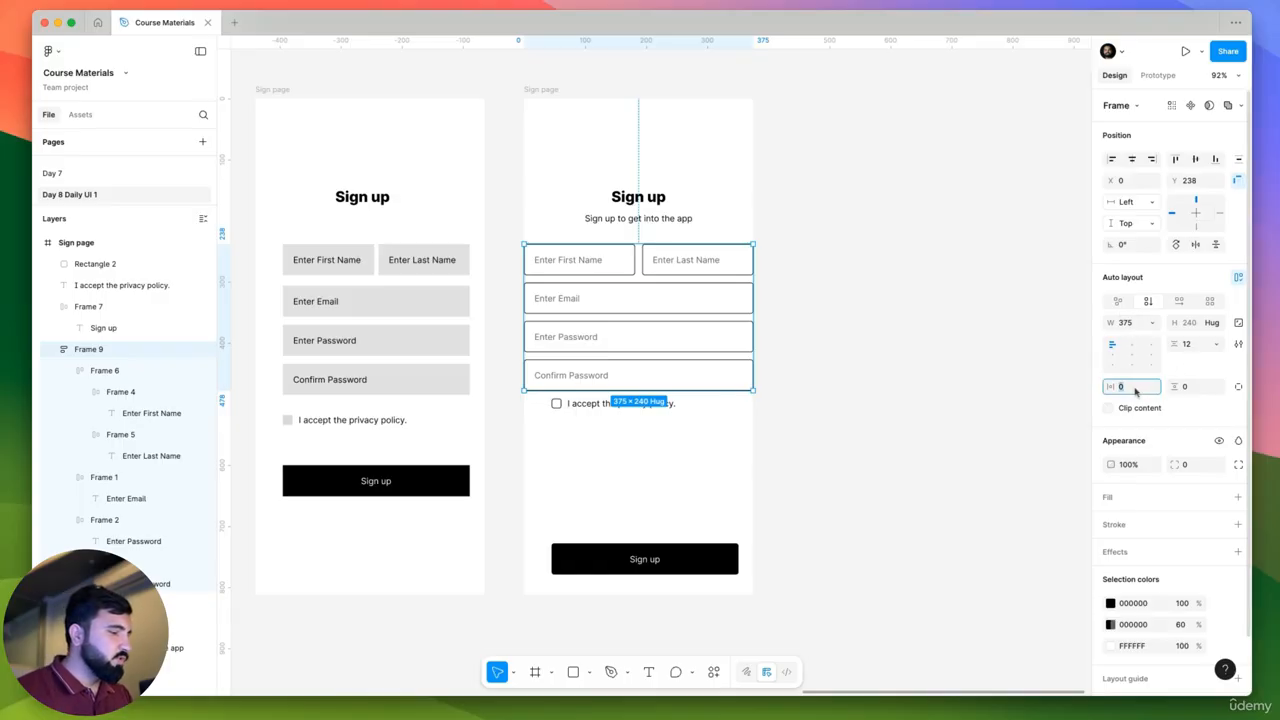
left_click(1135, 390)
type("24")
key("Return")
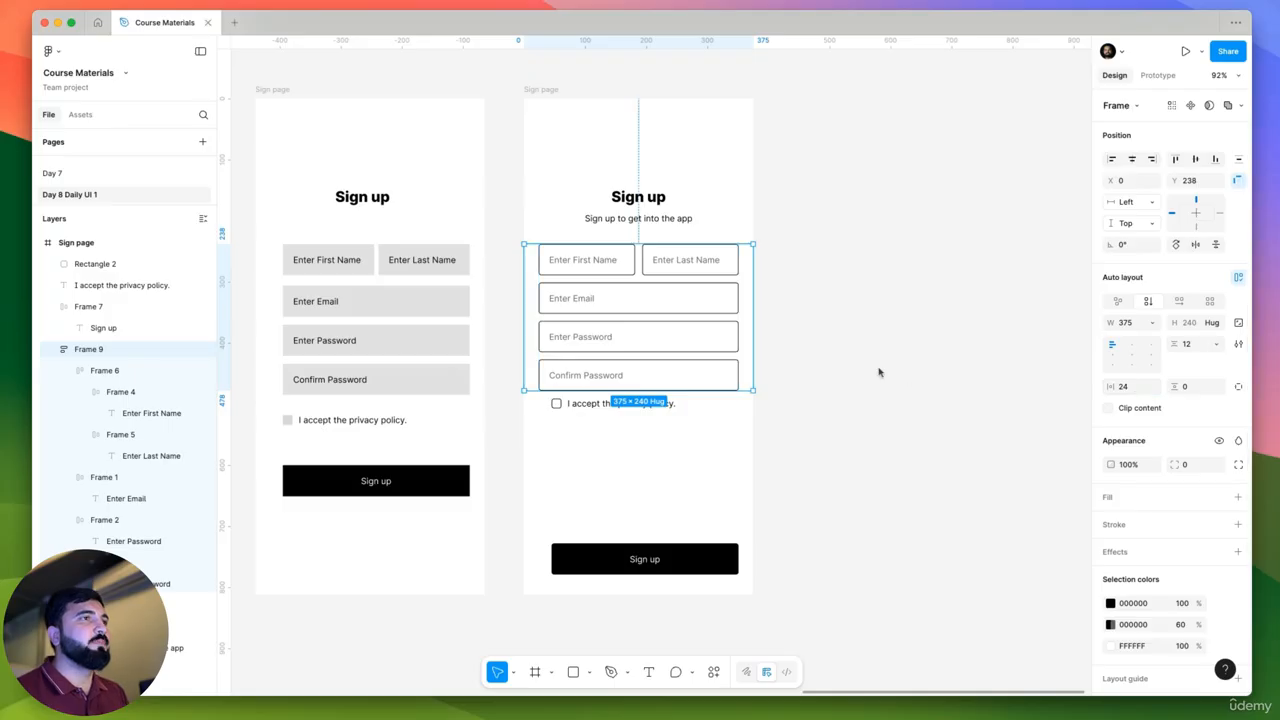
left_click(873, 369)
Combine the outlined checkbox and the privacy policy text in a horizontal auto layout.
left_click(630, 404)
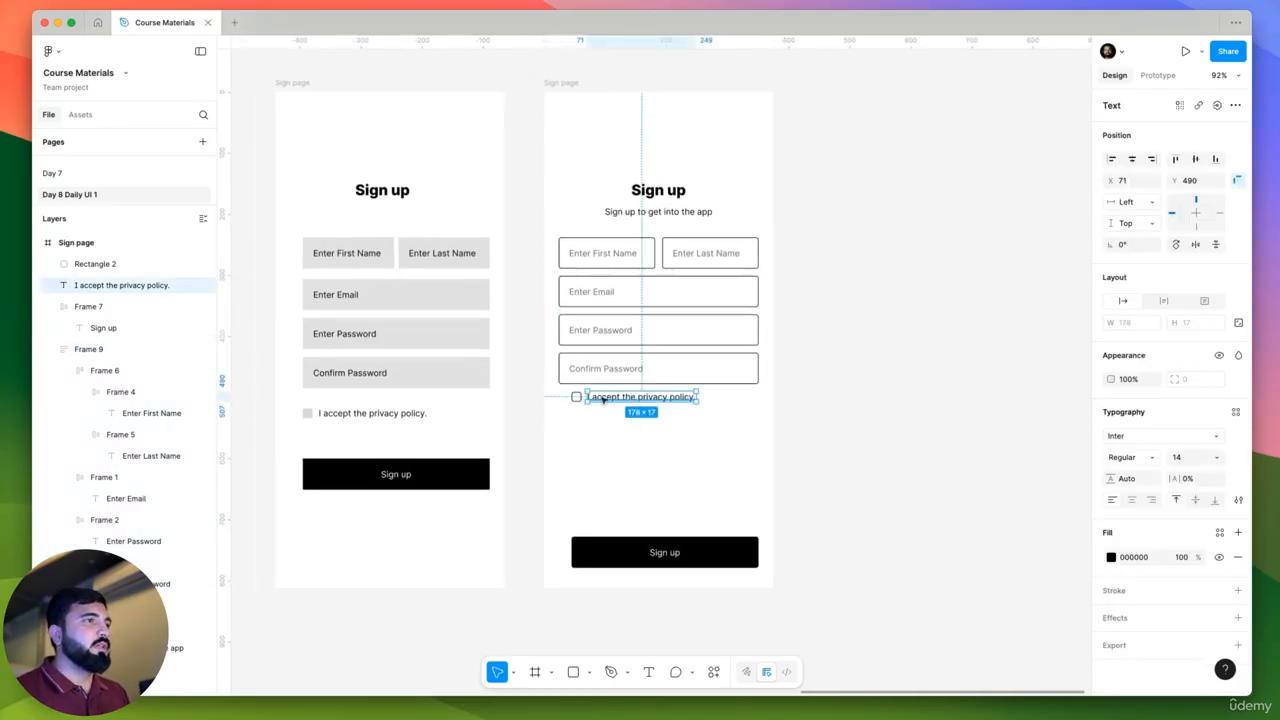
scroll(555, 403, "up", 5)
left_click(548, 400, "shift")
key("shift+a")
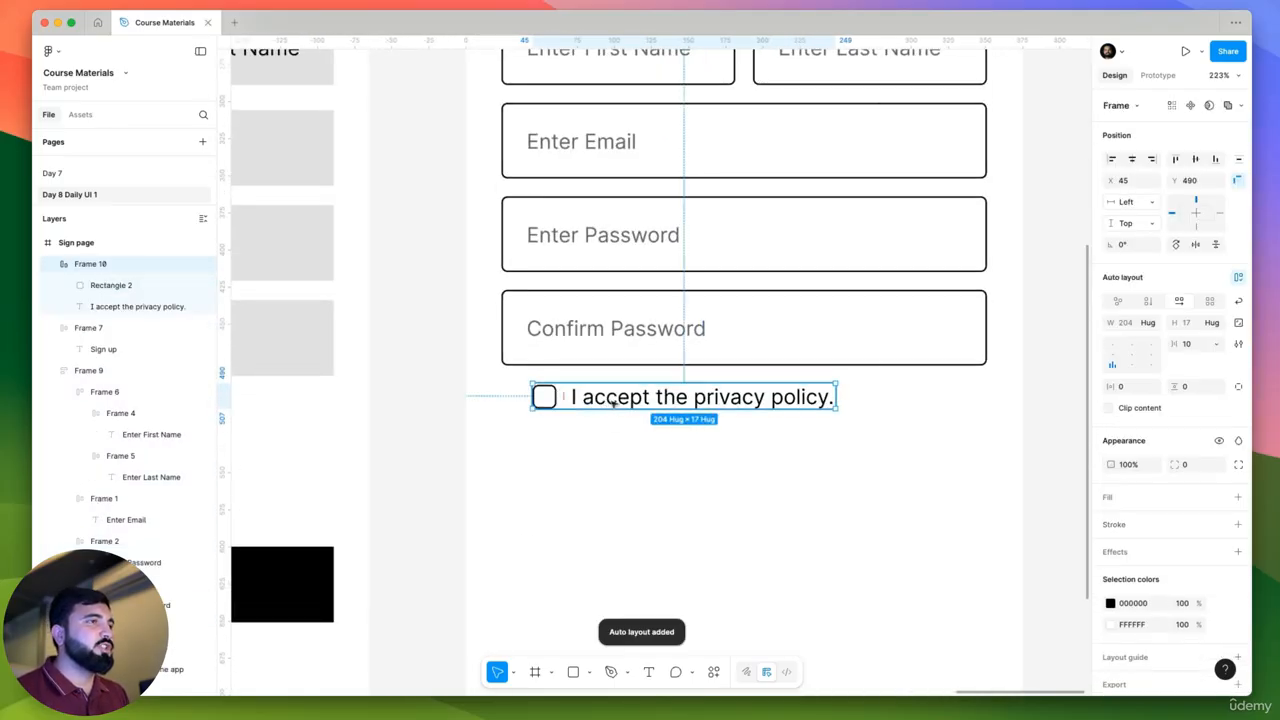
Move the privacy policy row into the form's auto layout, directly beneath the Confirm Password field.
left_click_drag(605, 405, 616, 296)
key("Down")
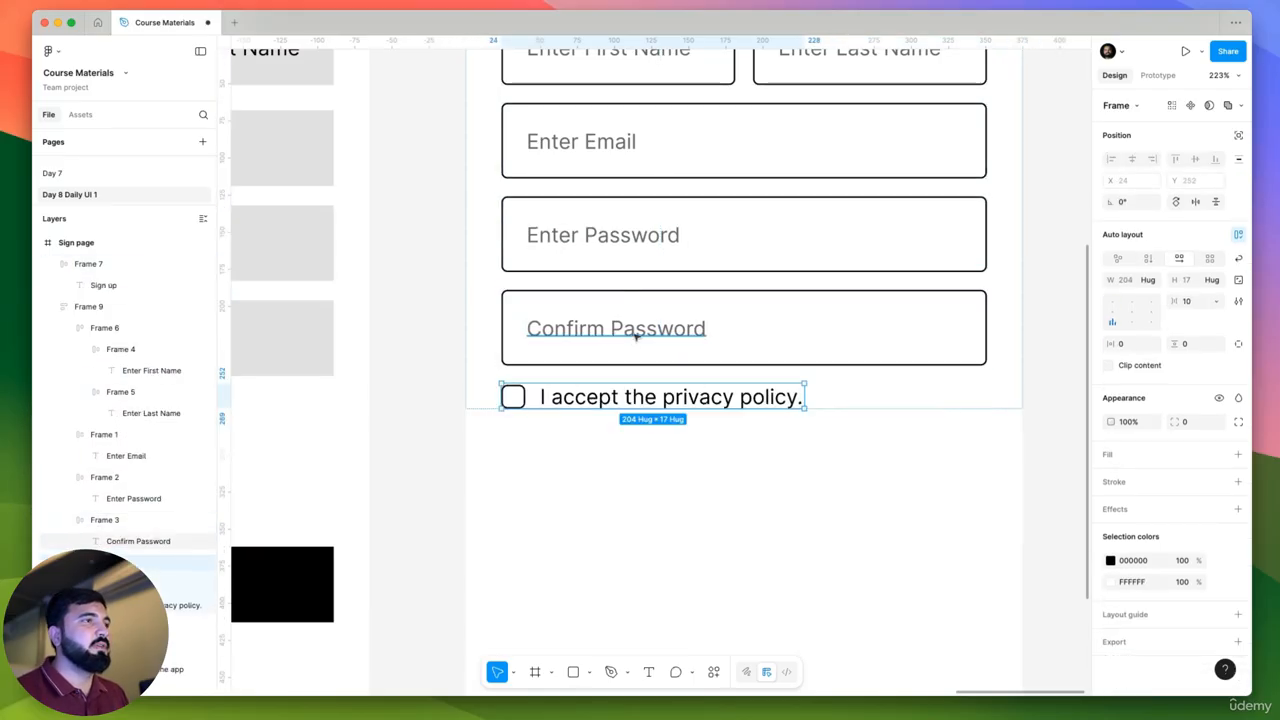
scroll(634, 362, "down", 2)
left_click(683, 463)
Move the Sign up button into the form's auto layout as the last item, beneath the privacy policy row.
scroll(552, 386, "down", 5)
scroll(552, 386, "down", 1)
left_click_drag(680, 460, 523, 471)
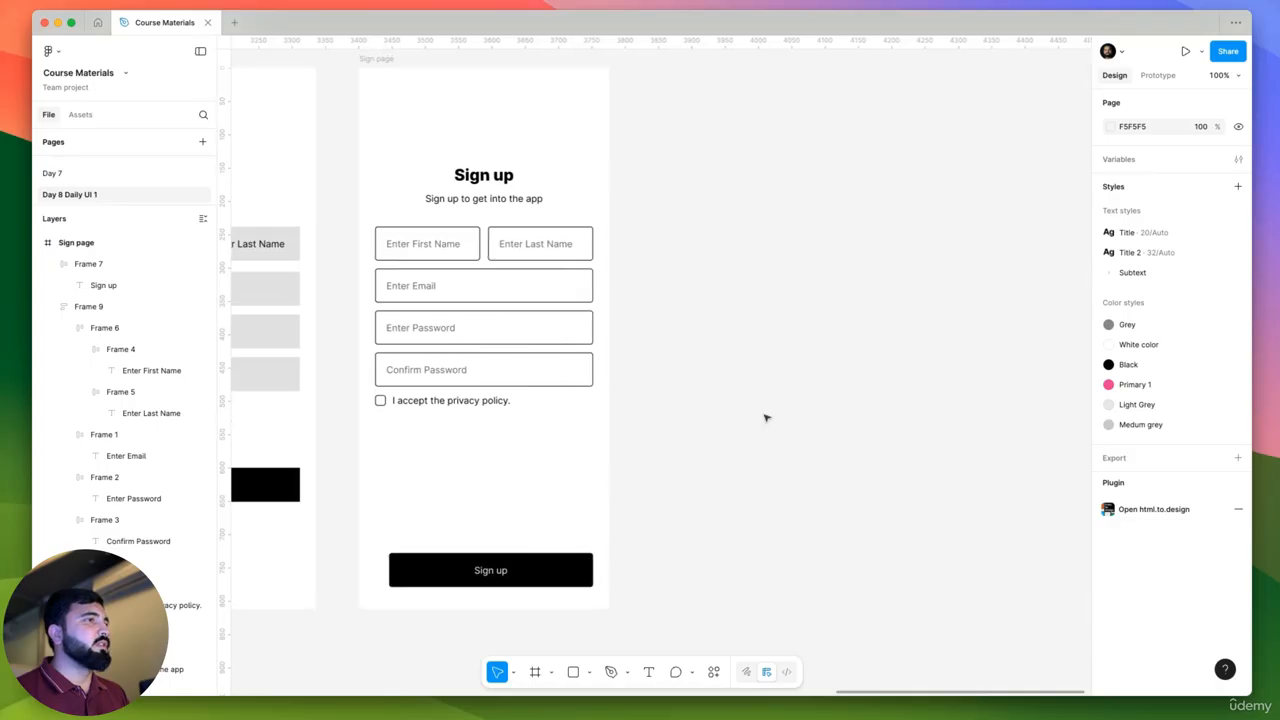
left_click_drag(708, 444, 827, 417)
scroll(586, 442, "left", 5)
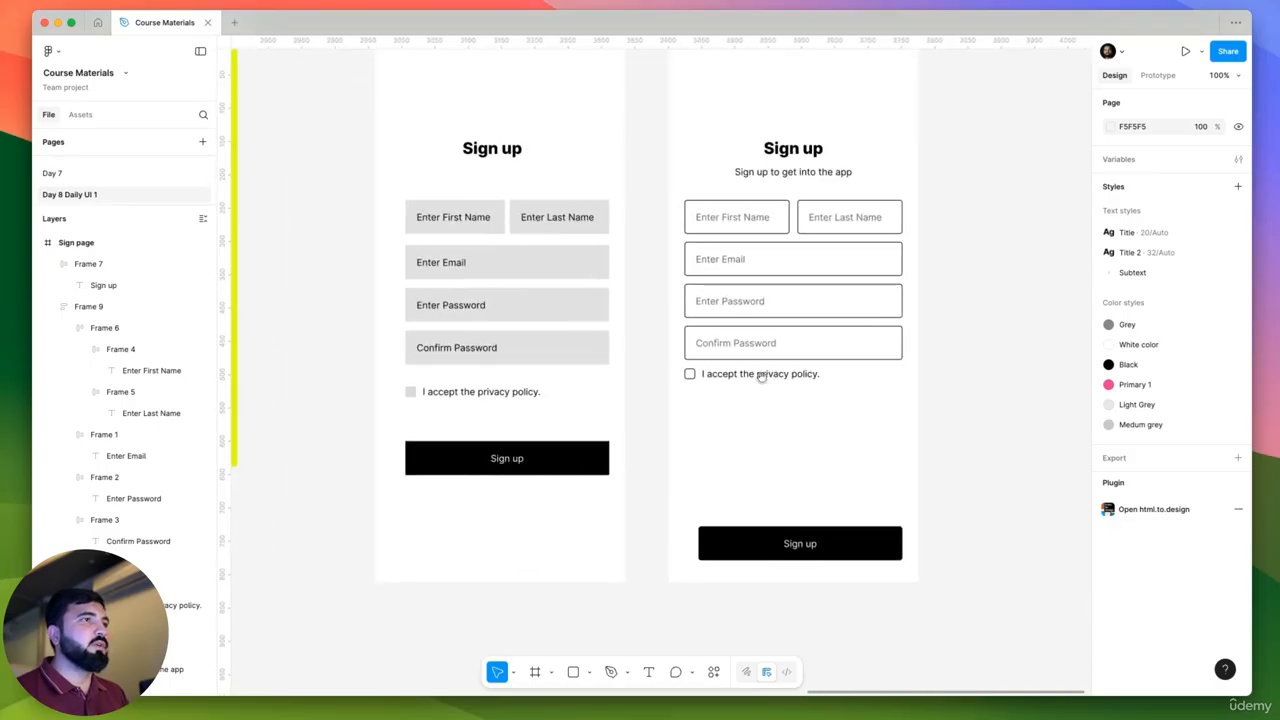
left_click(790, 543)
key("super+z")
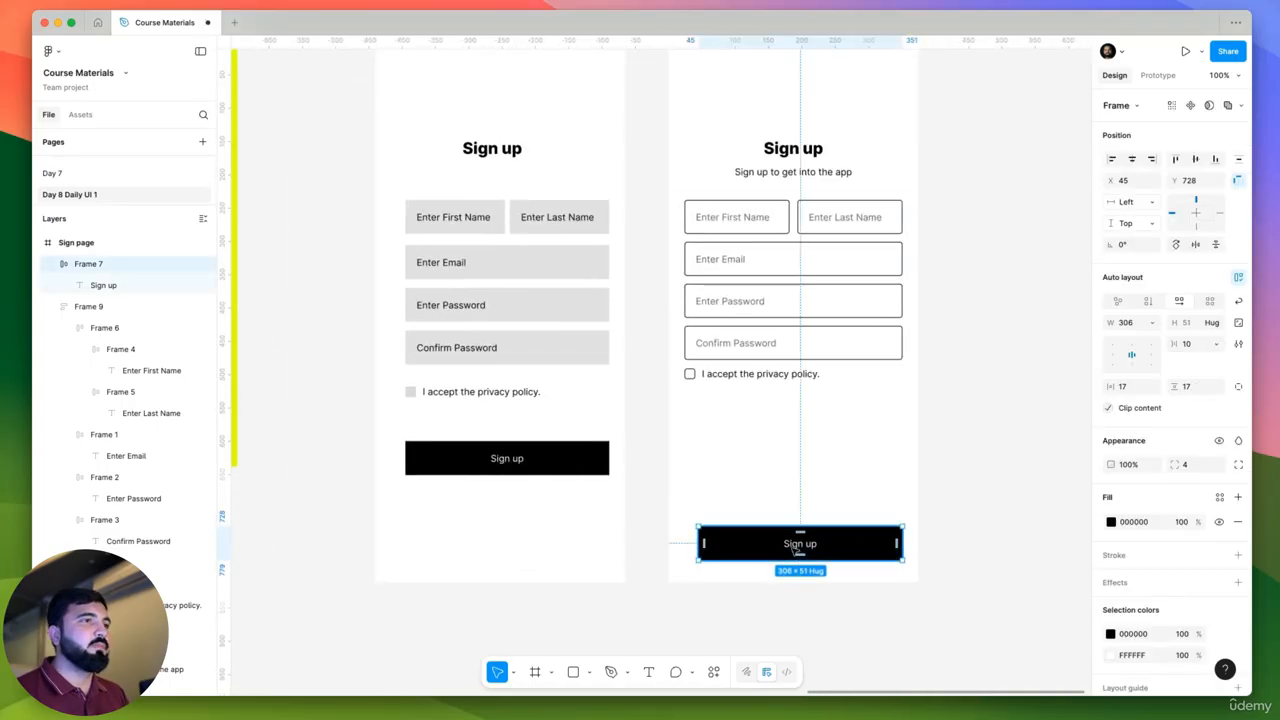
key("Escape")
left_click(779, 546)
left_click_drag(775, 546, 786, 390)
left_click(1020, 471)
Set the Sign up button's width to Fill container so it matches the input fields.
scroll(900, 444, "right", 2)
scroll(720, 443, "up", 3)
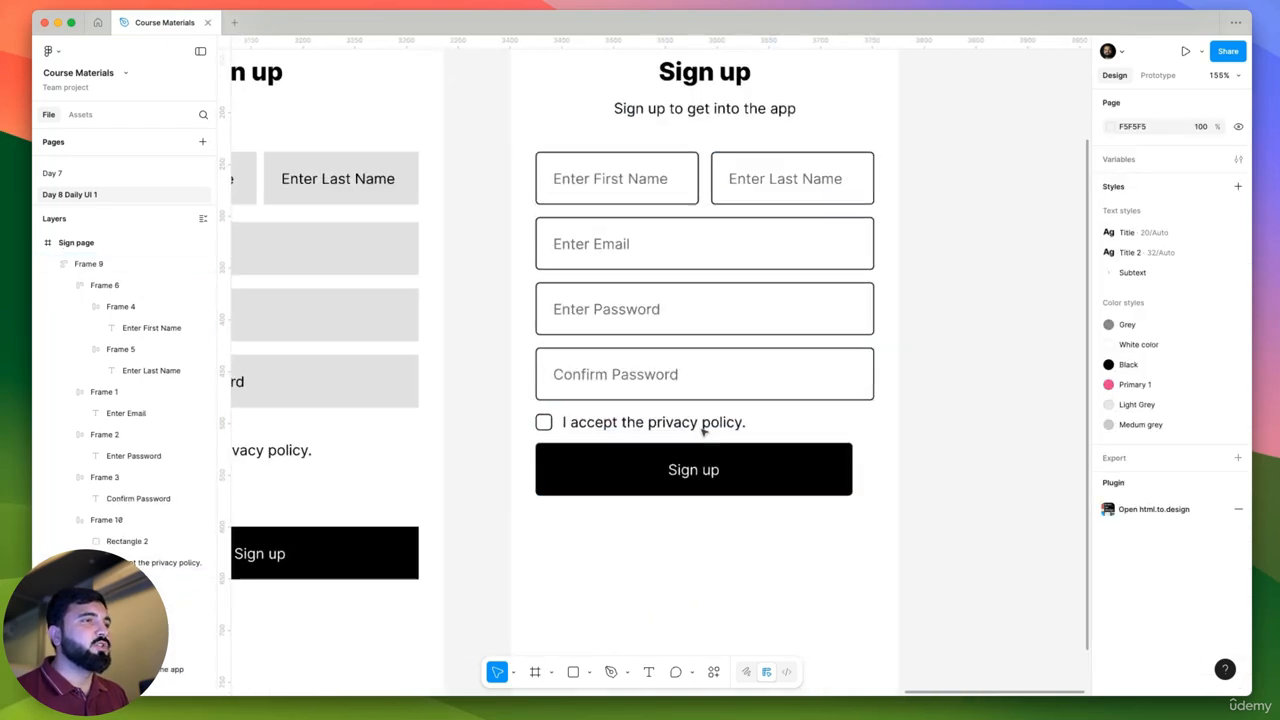
left_click(700, 425)
left_click(817, 480)
left_click(850, 478)
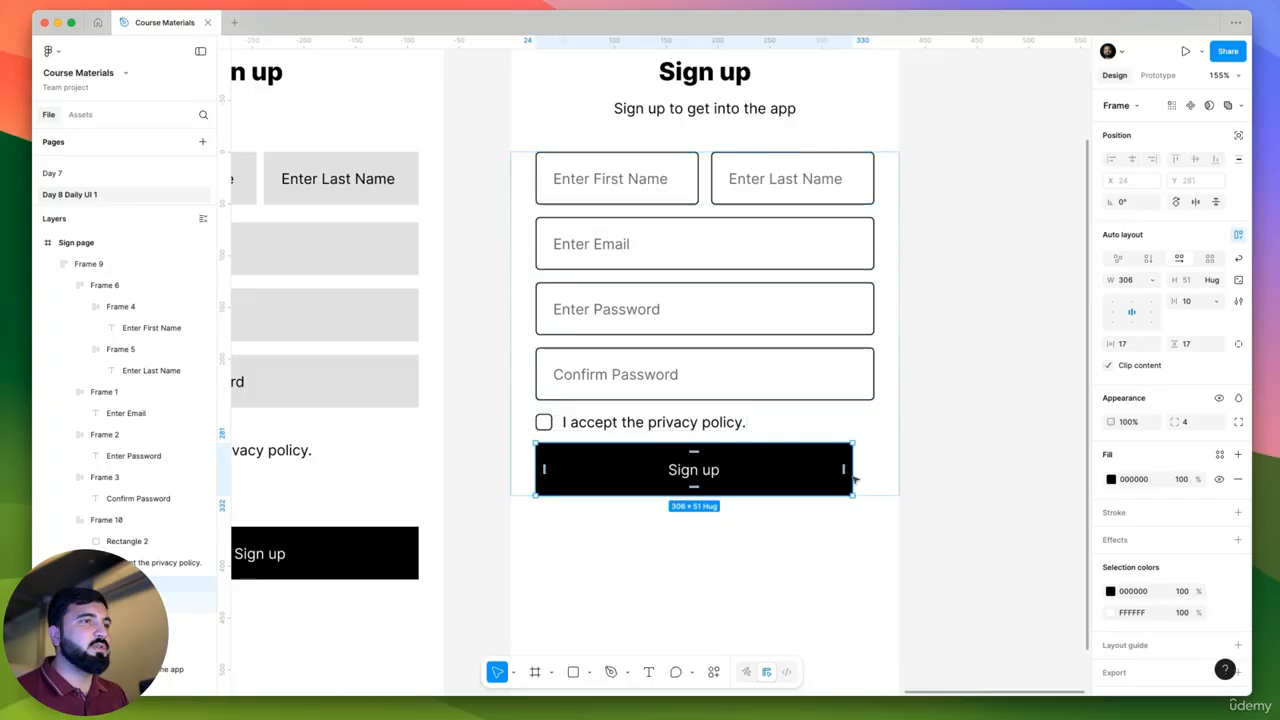
left_click(1152, 280)
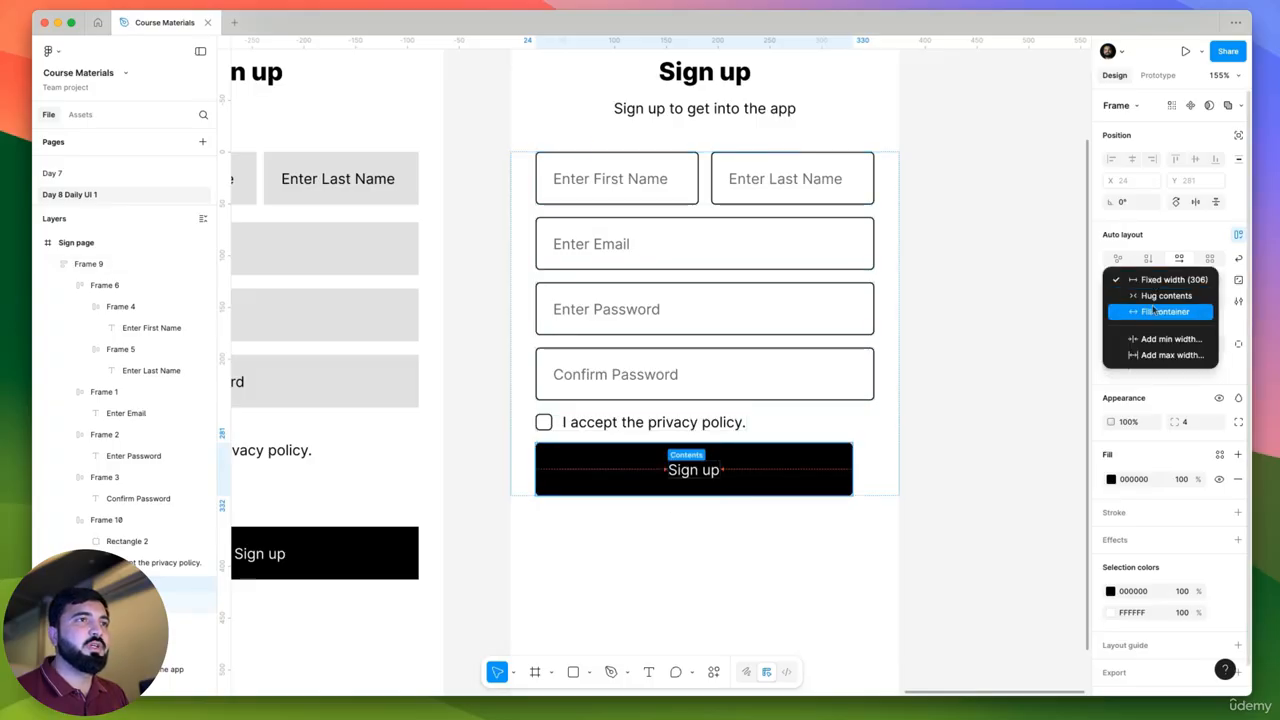
left_click(1152, 310)
left_click(939, 408)
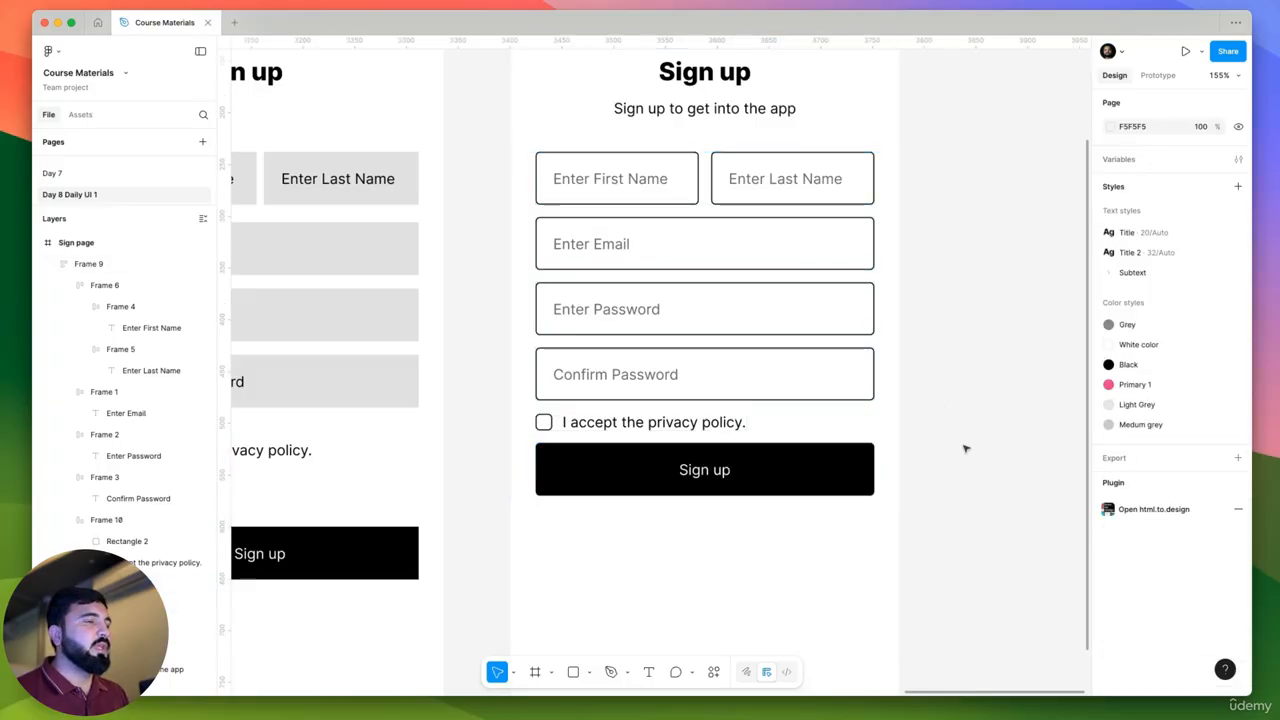
Examine the spacing between the input fields, the privacy policy row and the Sign up button.
scroll(963, 446, "down", 2)
scroll(668, 438, "up", 3)
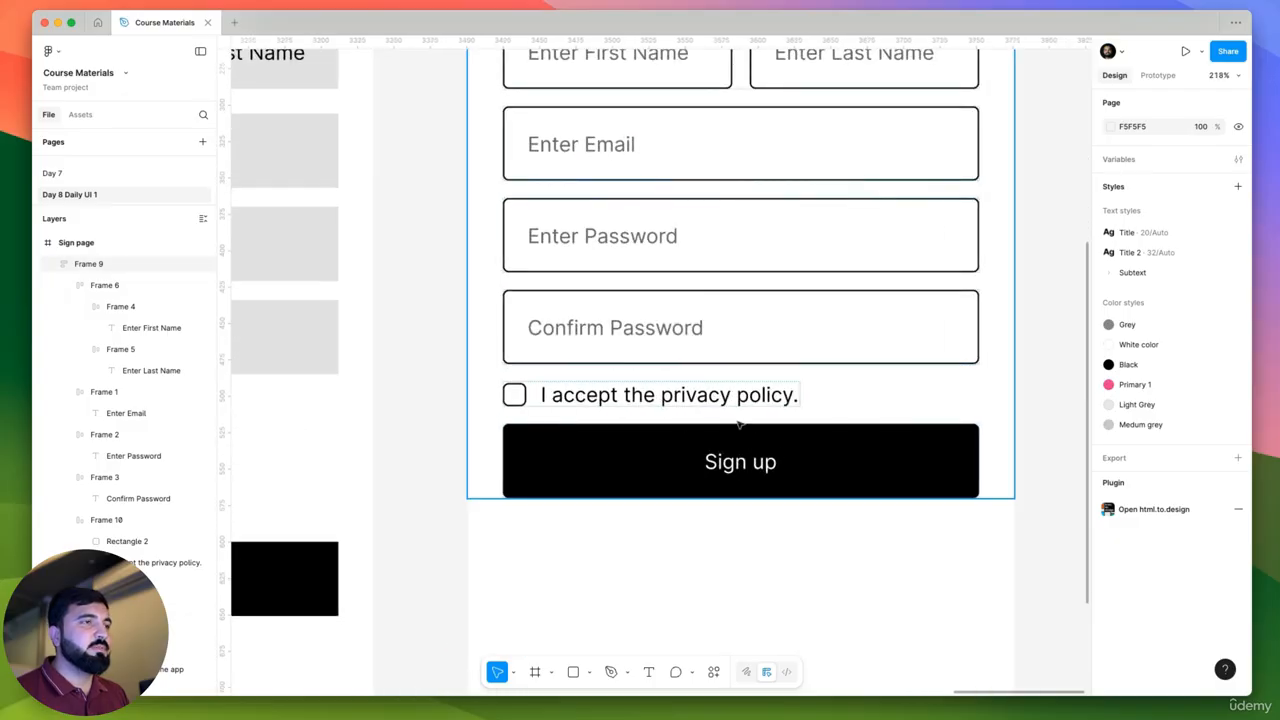
scroll(724, 409, "down", 2)
left_click(694, 354)
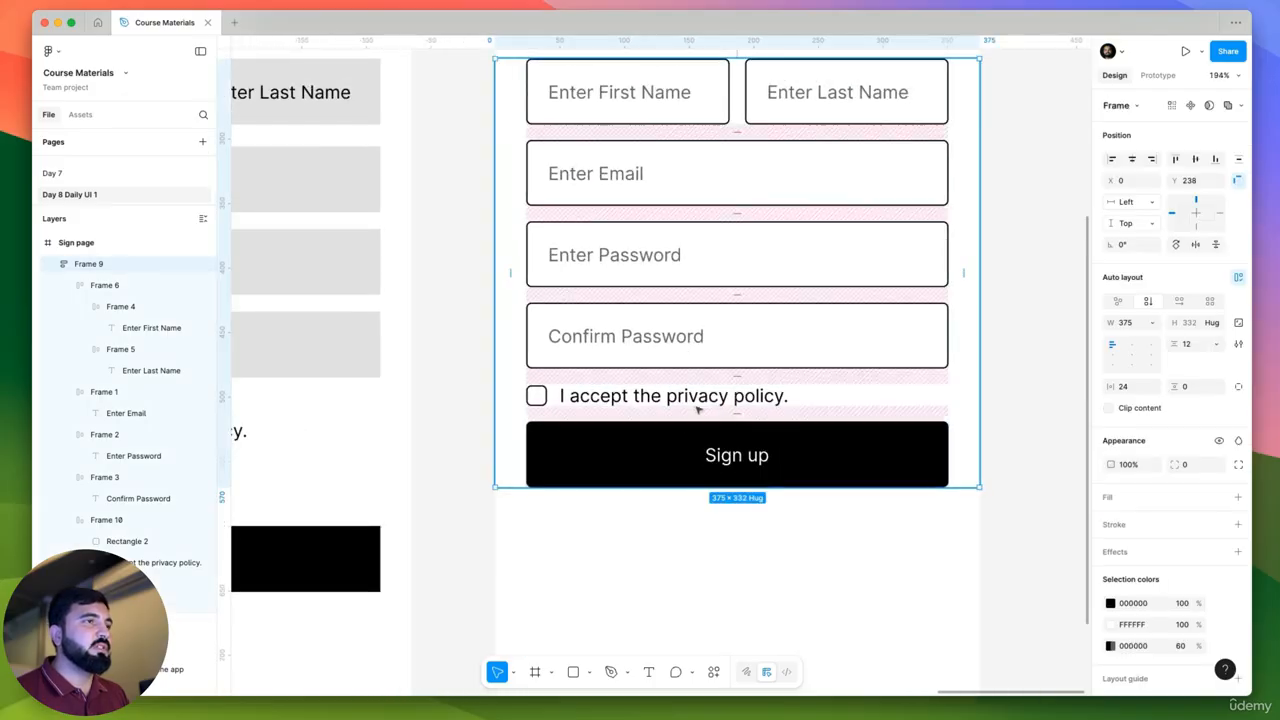
left_click(697, 400)
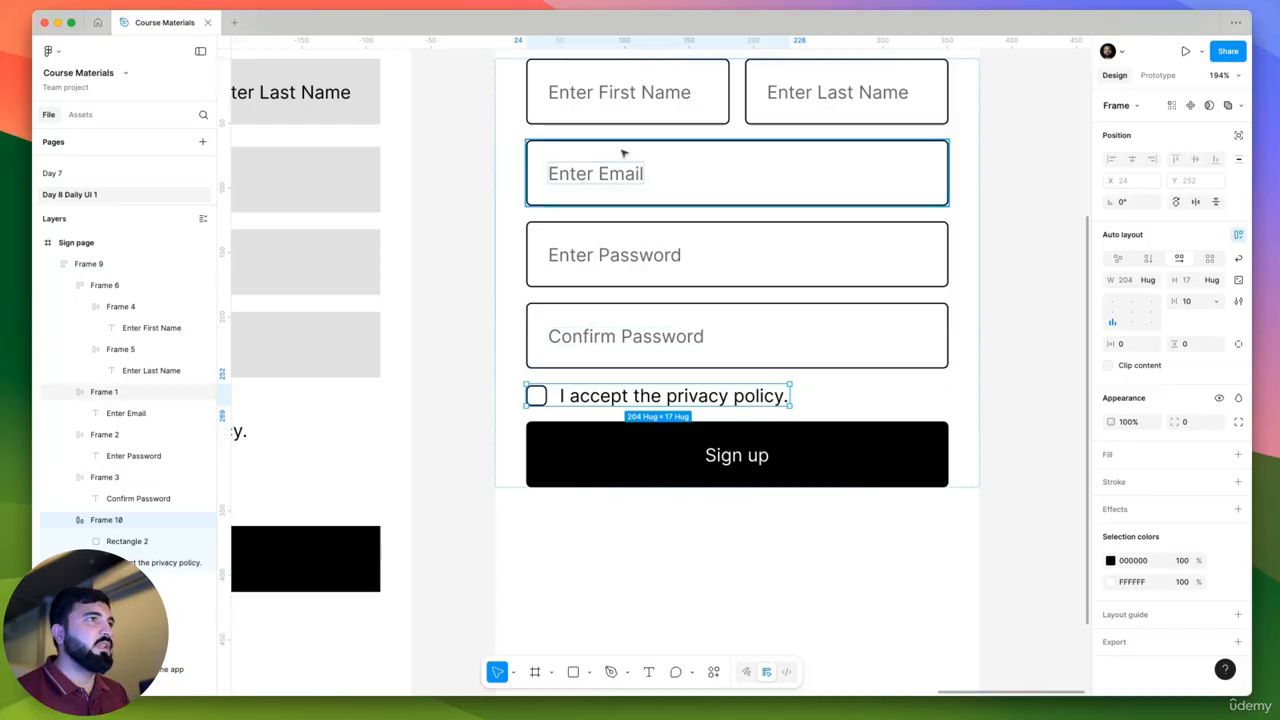
scroll(600, 140, "down", 3)
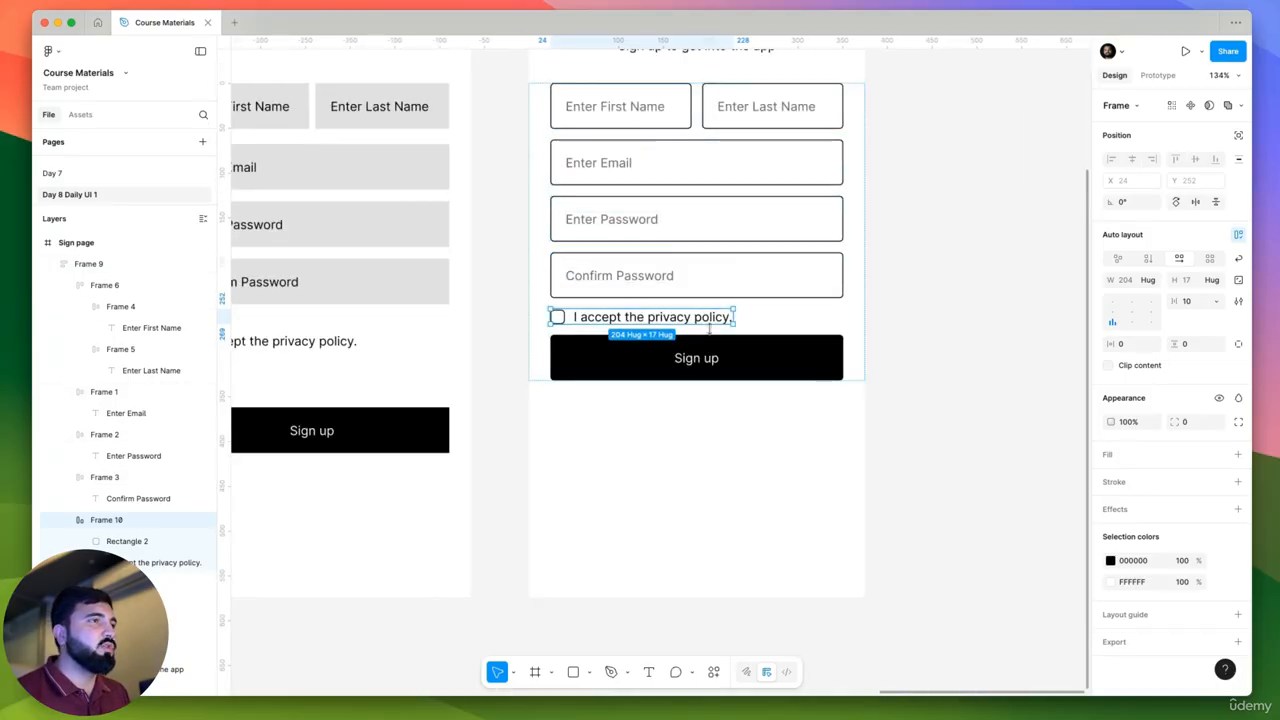
scroll(668, 270, "up", 3)
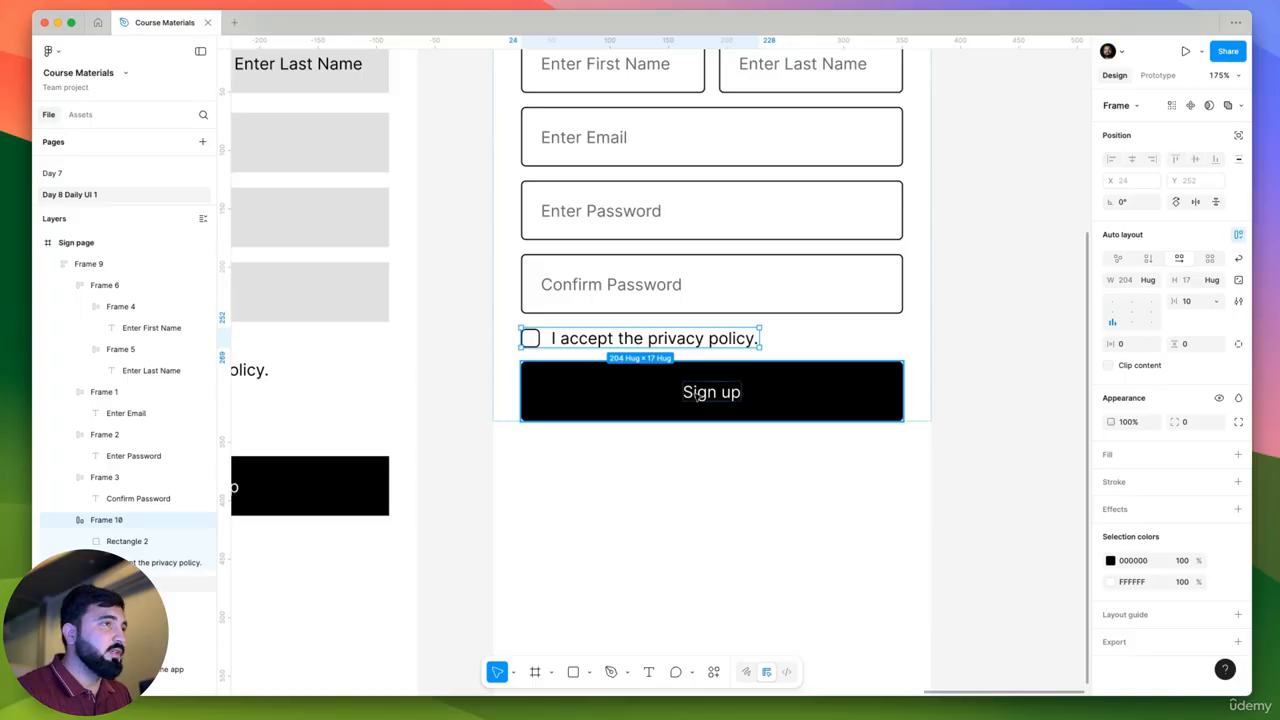
Wrap the name row, the email and password fields and the privacy policy row in a nested vertical auto layout, leaving out the button.
scroll(681, 357, "down", 5)
left_click(694, 343, "shift")
double_click(694, 343)
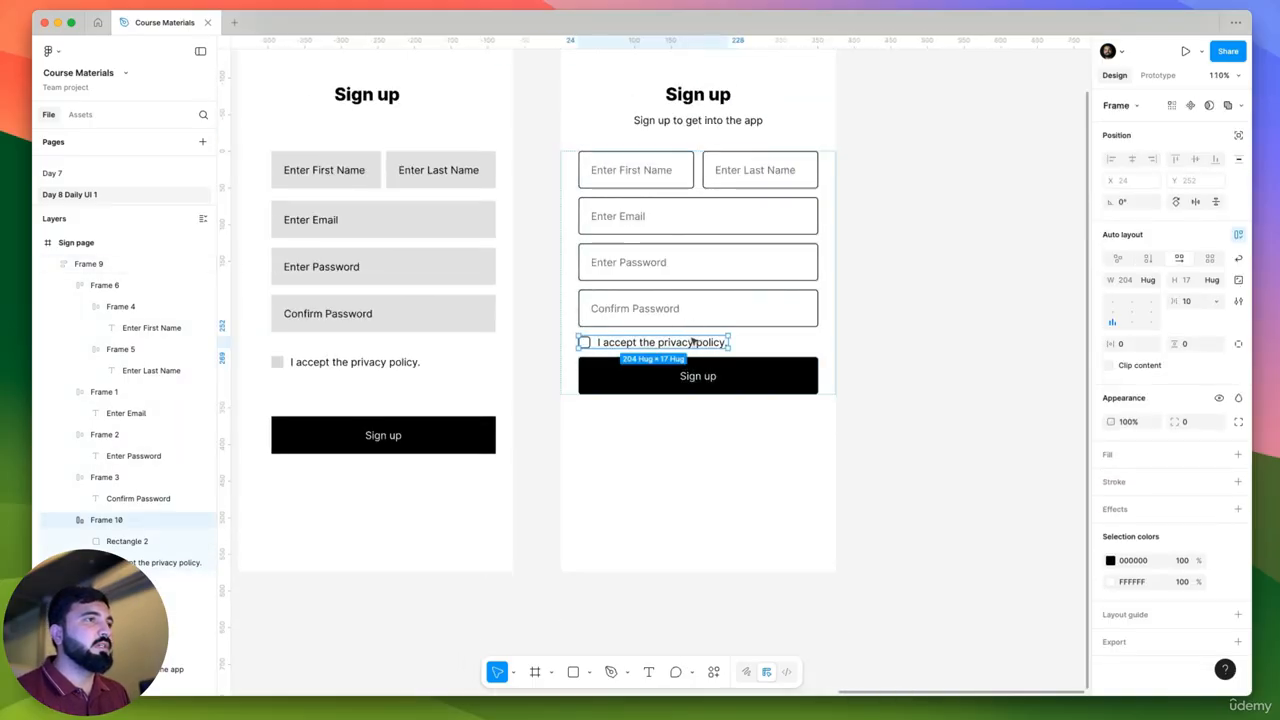
left_click(686, 308, "shift")
left_click(672, 274, "shift")
left_click(690, 222, "shift")
left_click(697, 180, "shift")
key("shift+a")
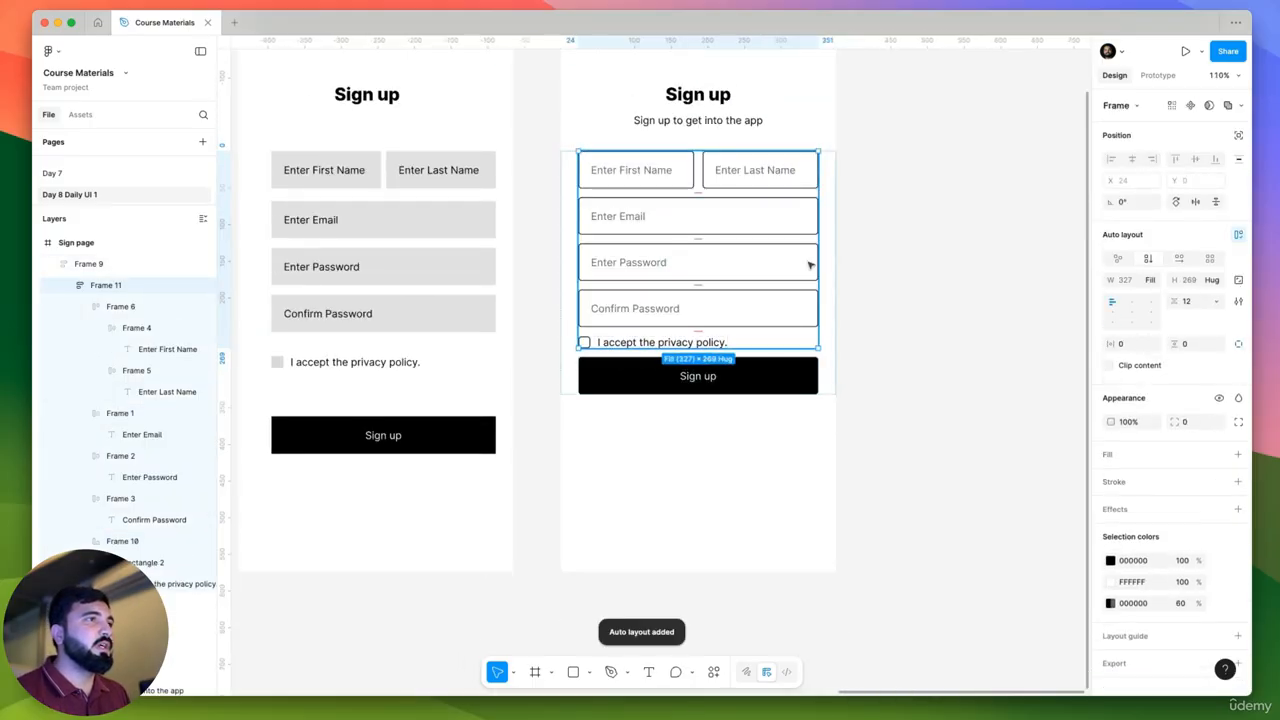
Set the form's vertical gap between the nested field group and the Sign up button to 24.
left_click(832, 370)
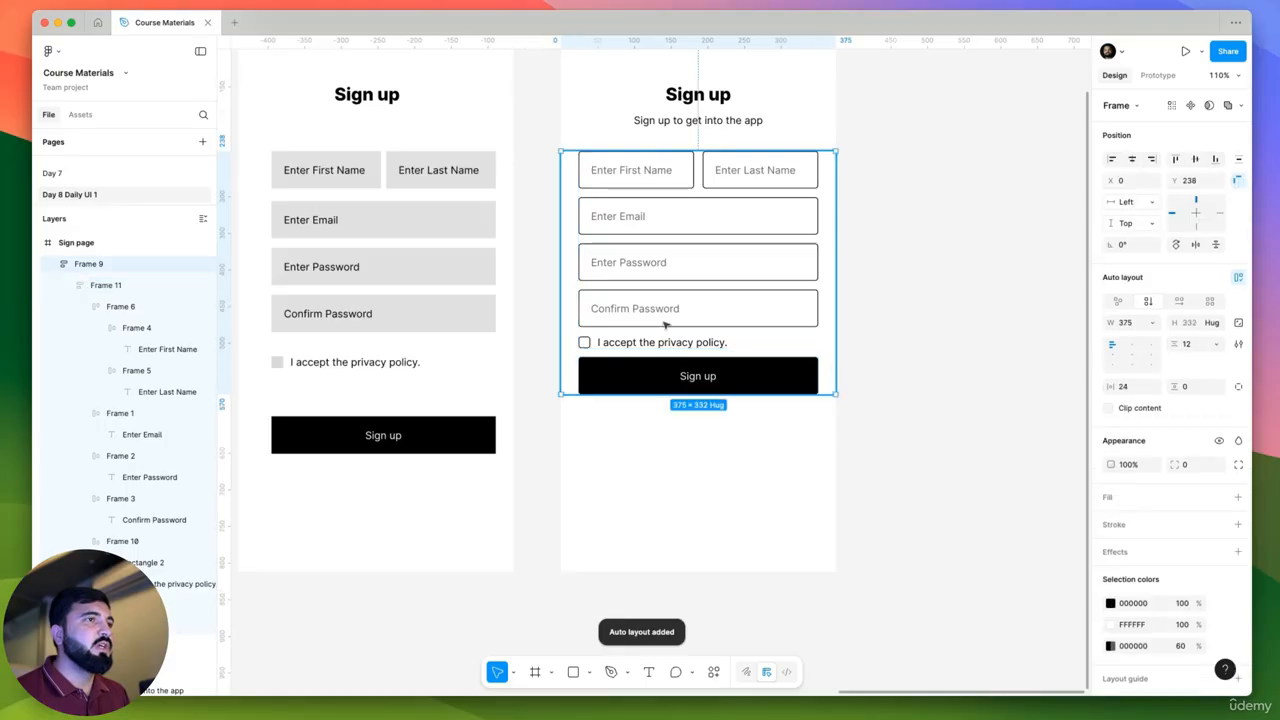
left_click(771, 381)
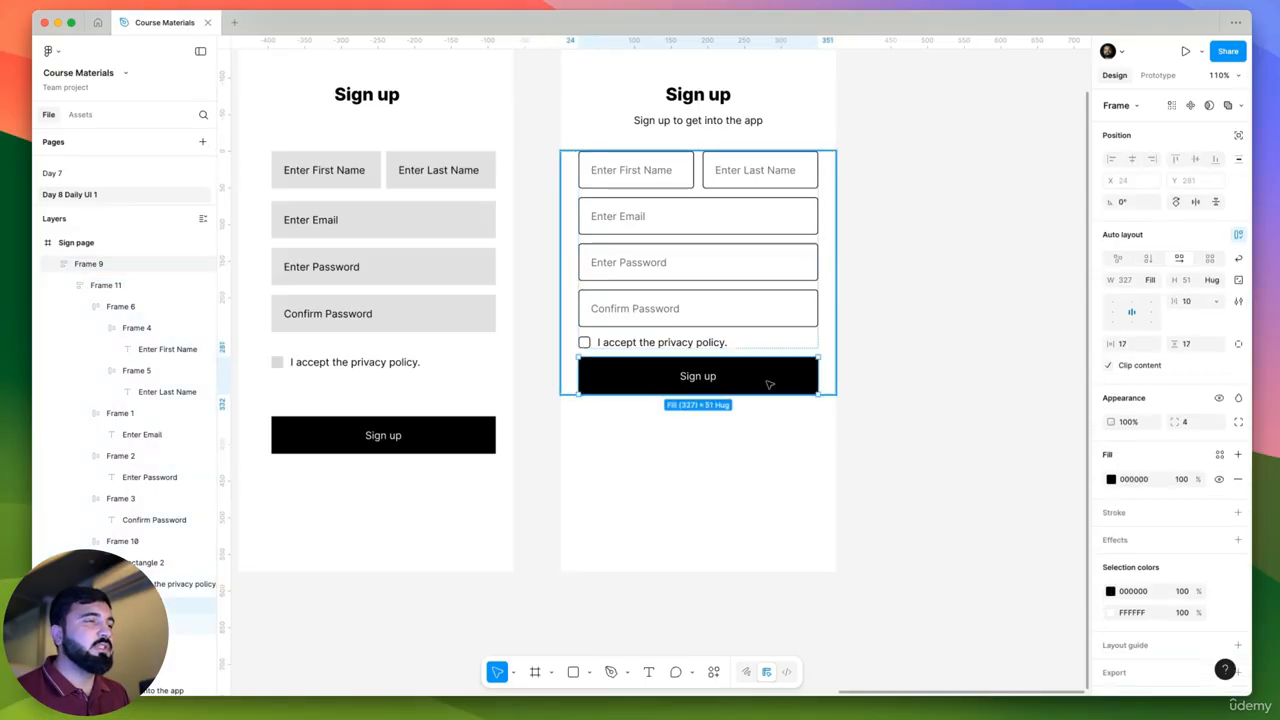
left_click(717, 272, "shift")
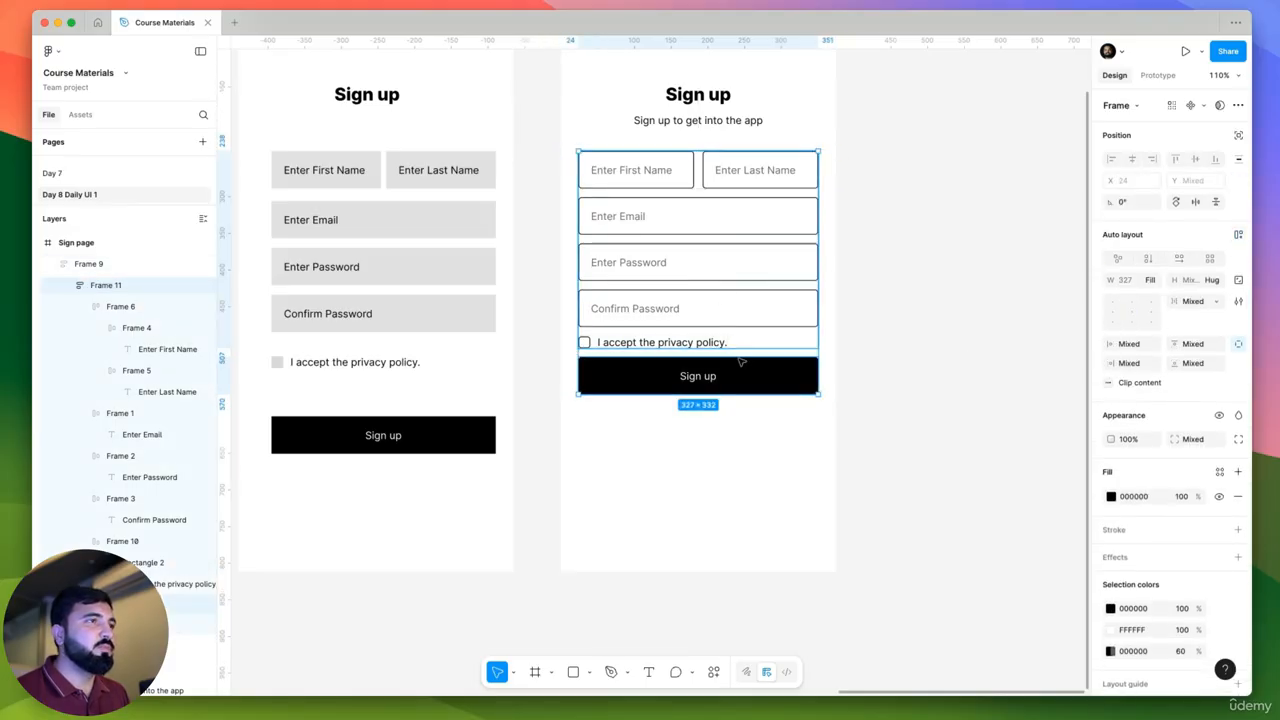
left_click(914, 380)
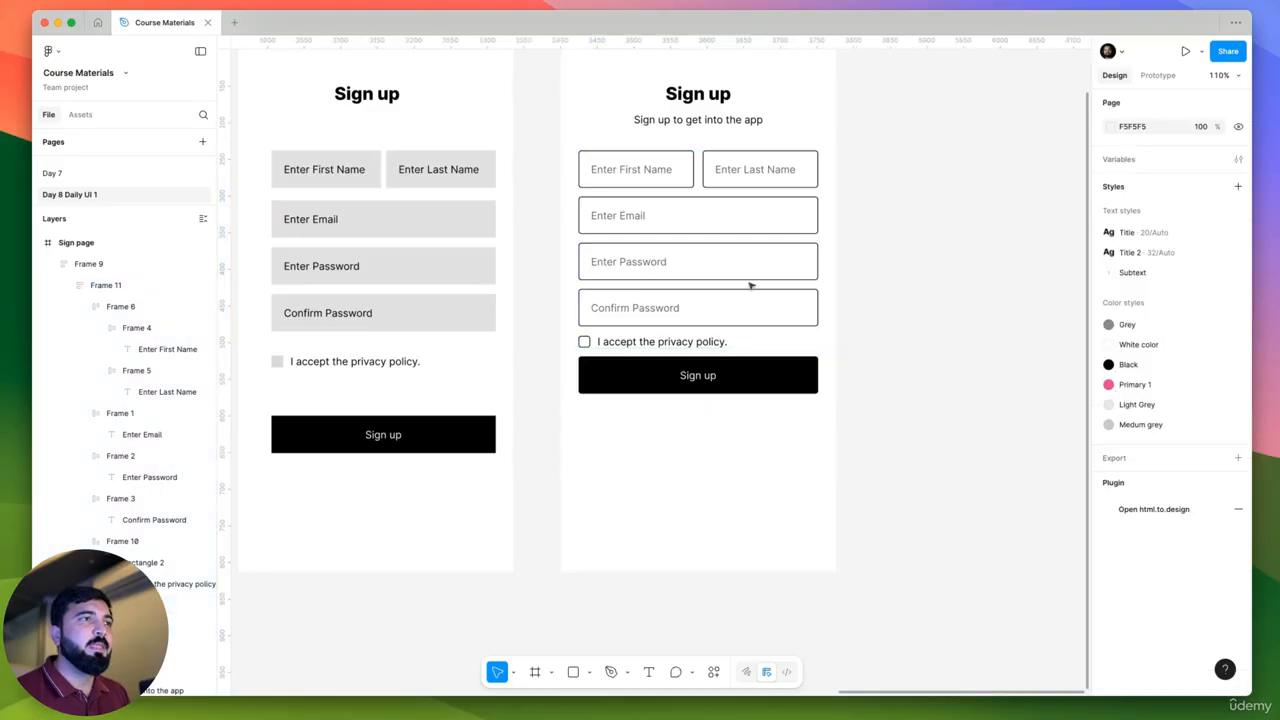
double_click(715, 272)
left_click(871, 369)
left_click(731, 329)
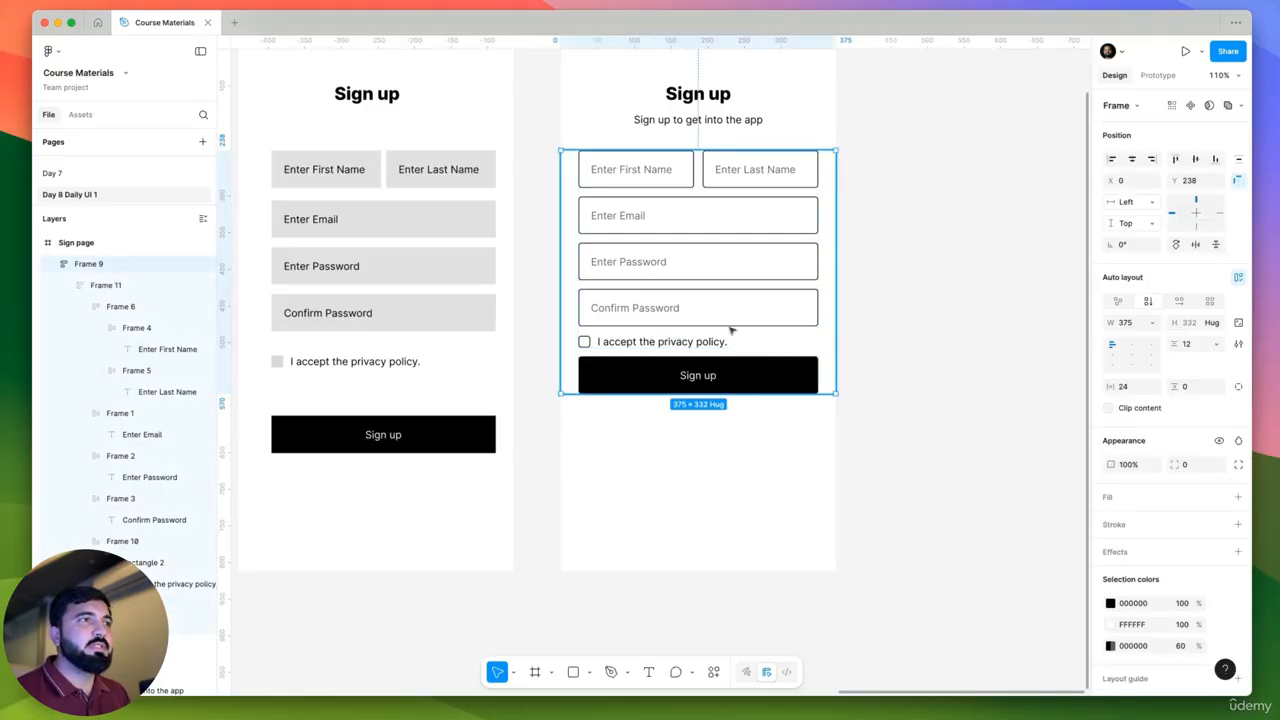
left_click(1205, 350)
type("24")
key("Return")
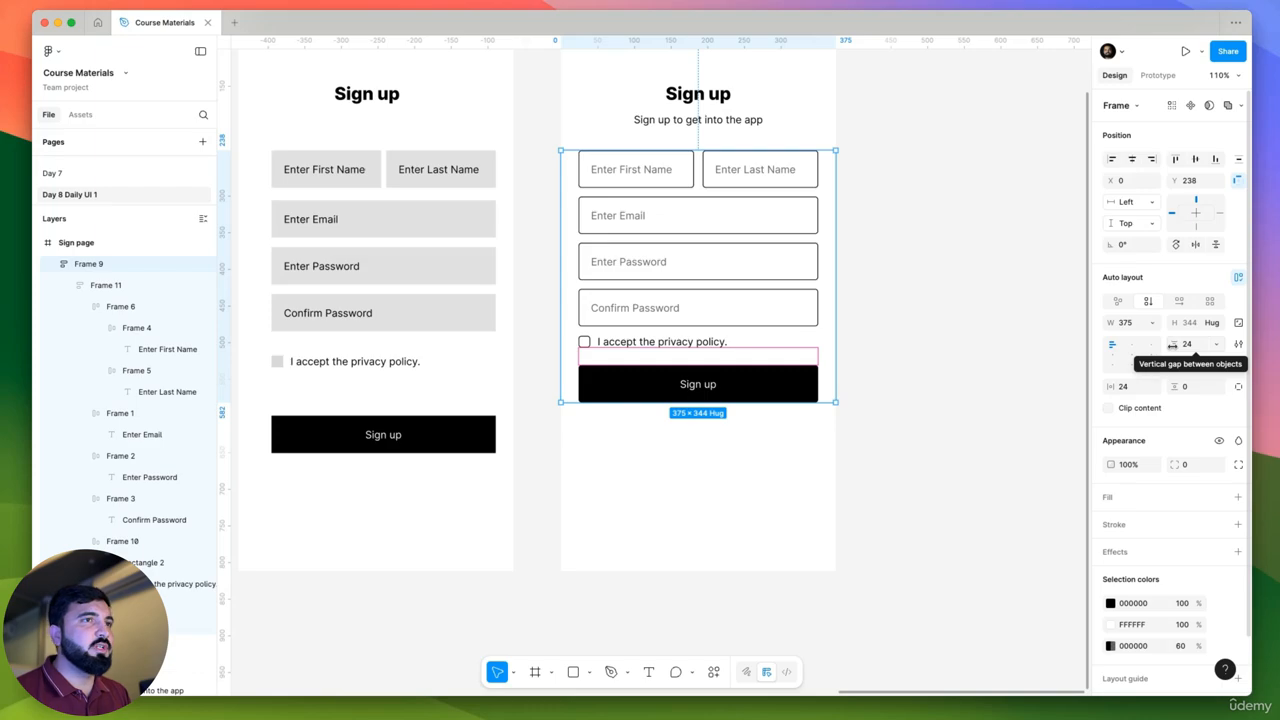
left_click(923, 357)
Move the title group and the form together up the page, with the title group's top edge at about Y 58.
scroll(930, 390, "left", 1)
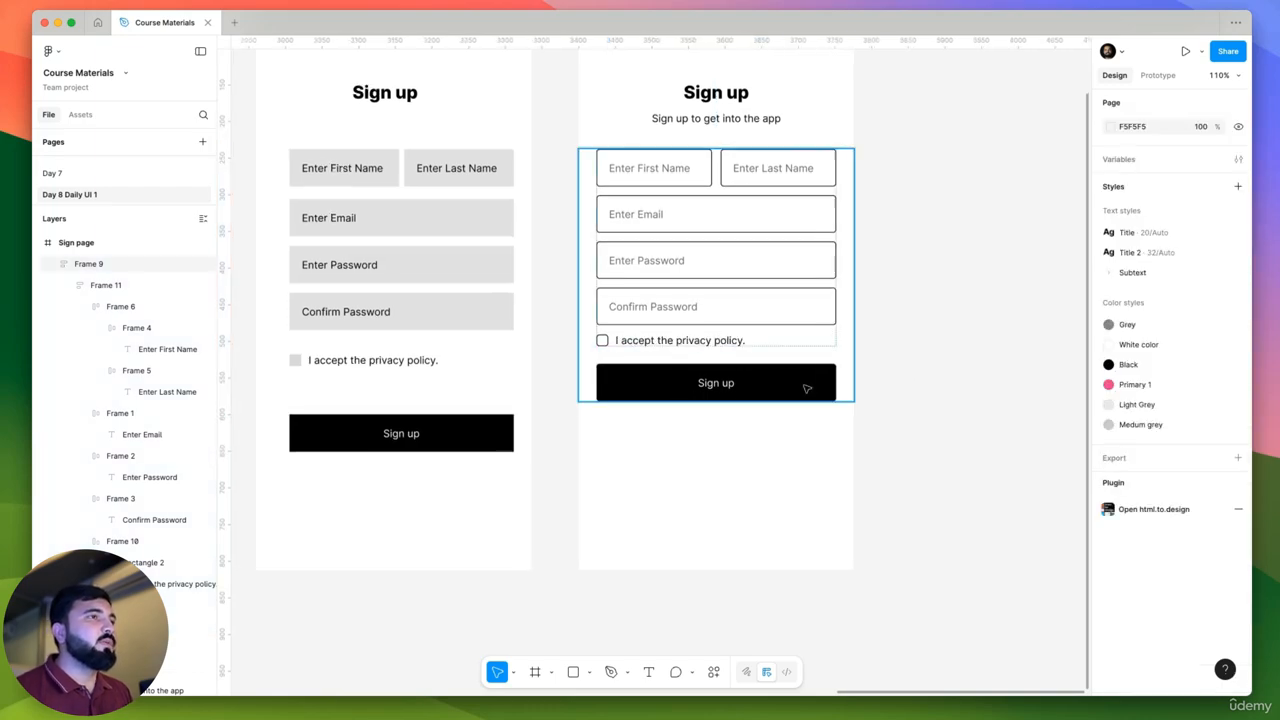
scroll(806, 388, "up", 3)
left_click_drag(936, 178, 663, 400)
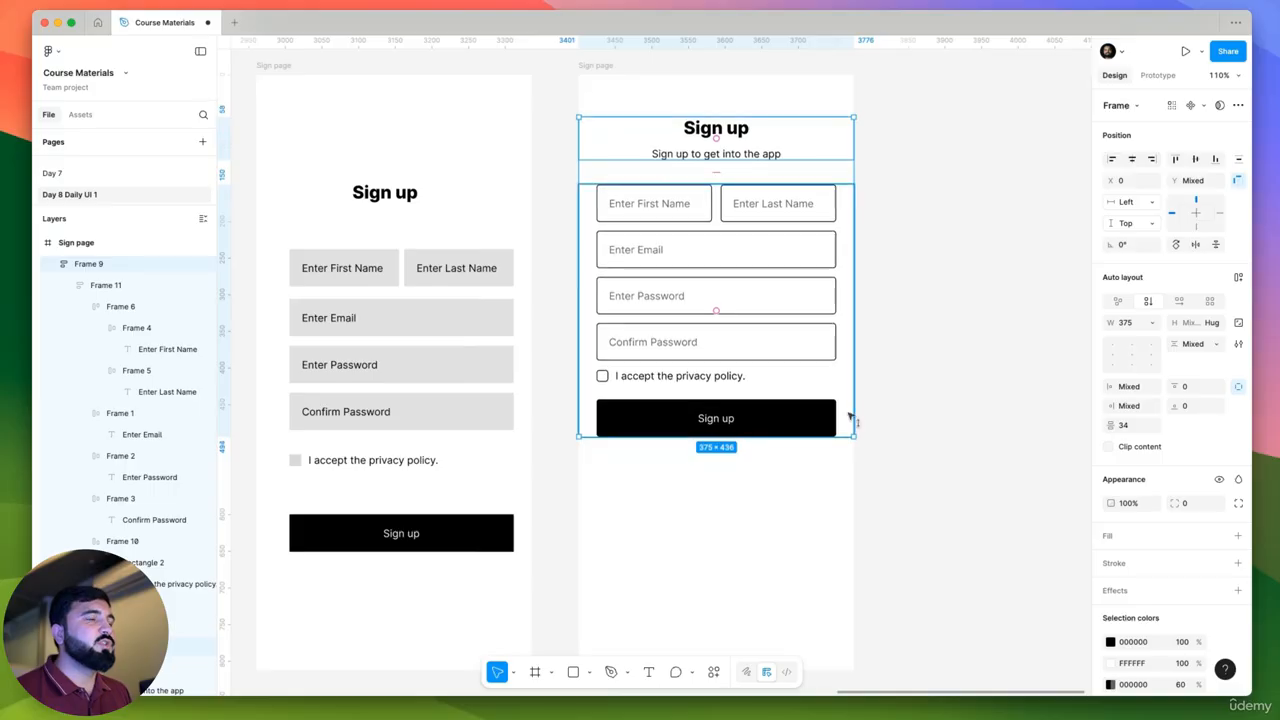
left_click(930, 412)
Draw a full-width rectangle, 375 wide and about 250 high, across the bottom of the refined sign-up page, starting at about Y 556.
scroll(910, 420, "down", 2)
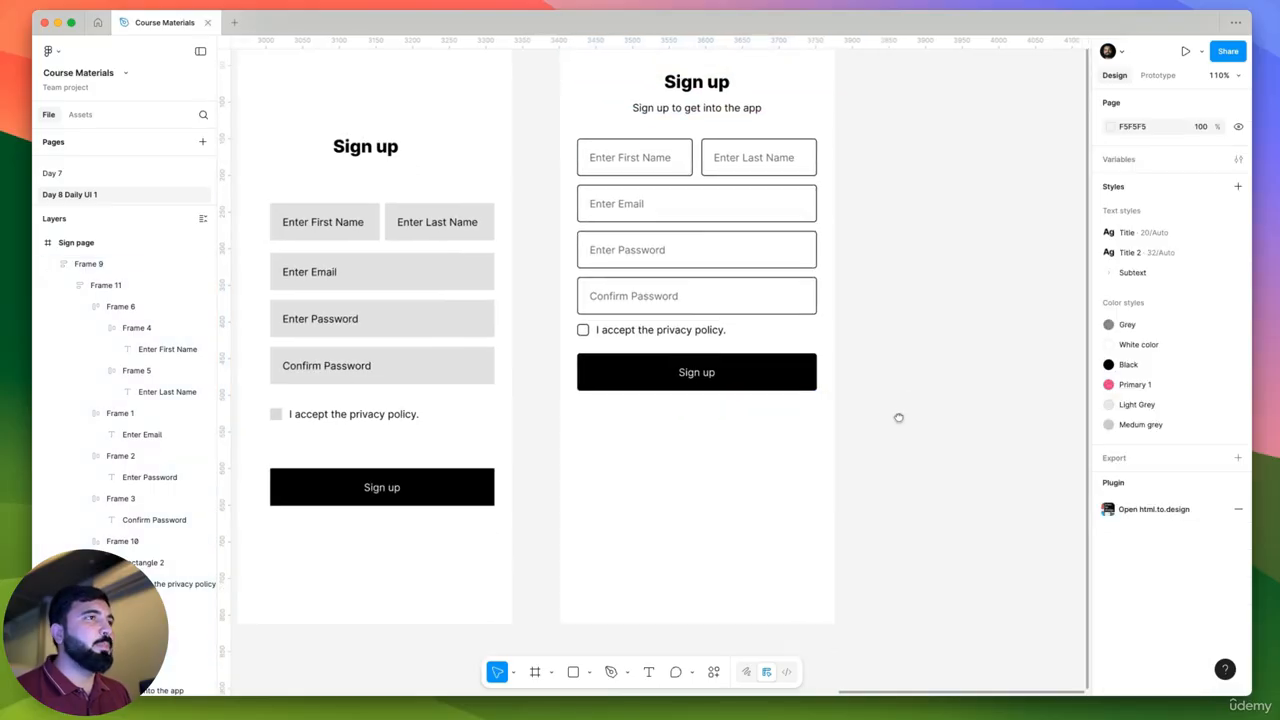
left_click(574, 672)
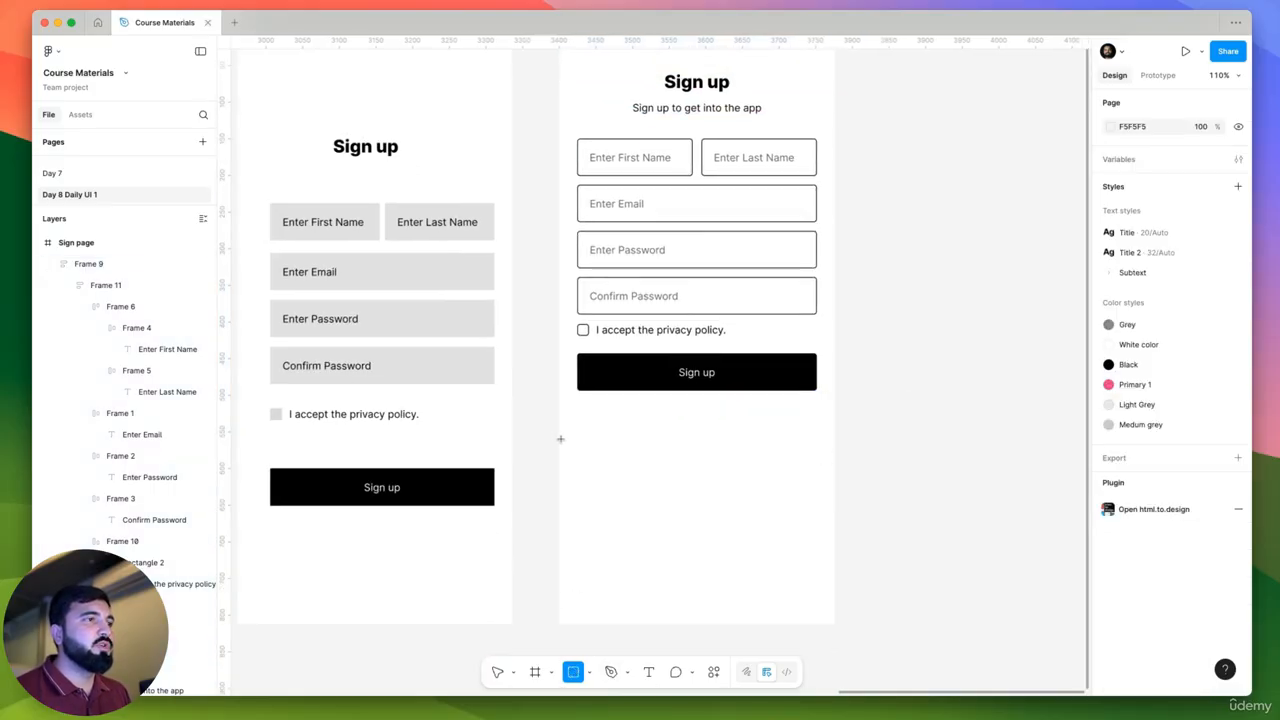
left_click_drag(560, 438, 834, 618)
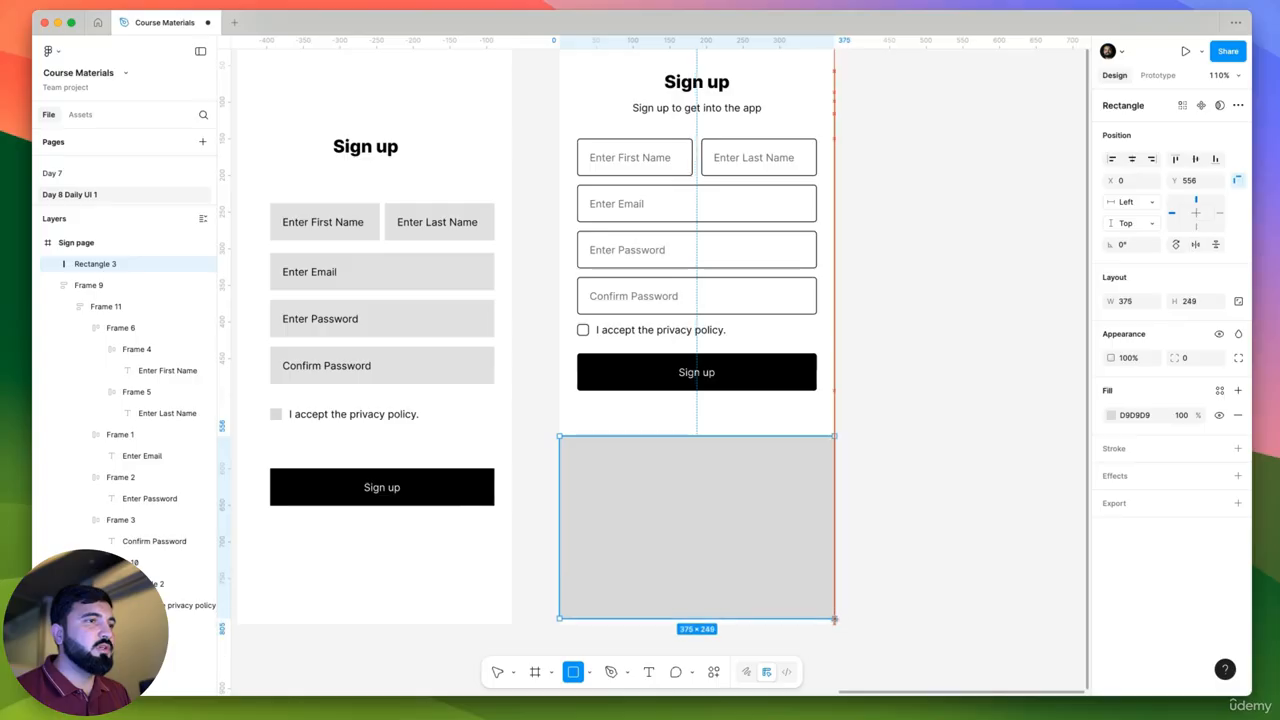
left_click(854, 429)
scroll(813, 450, "right", 2)
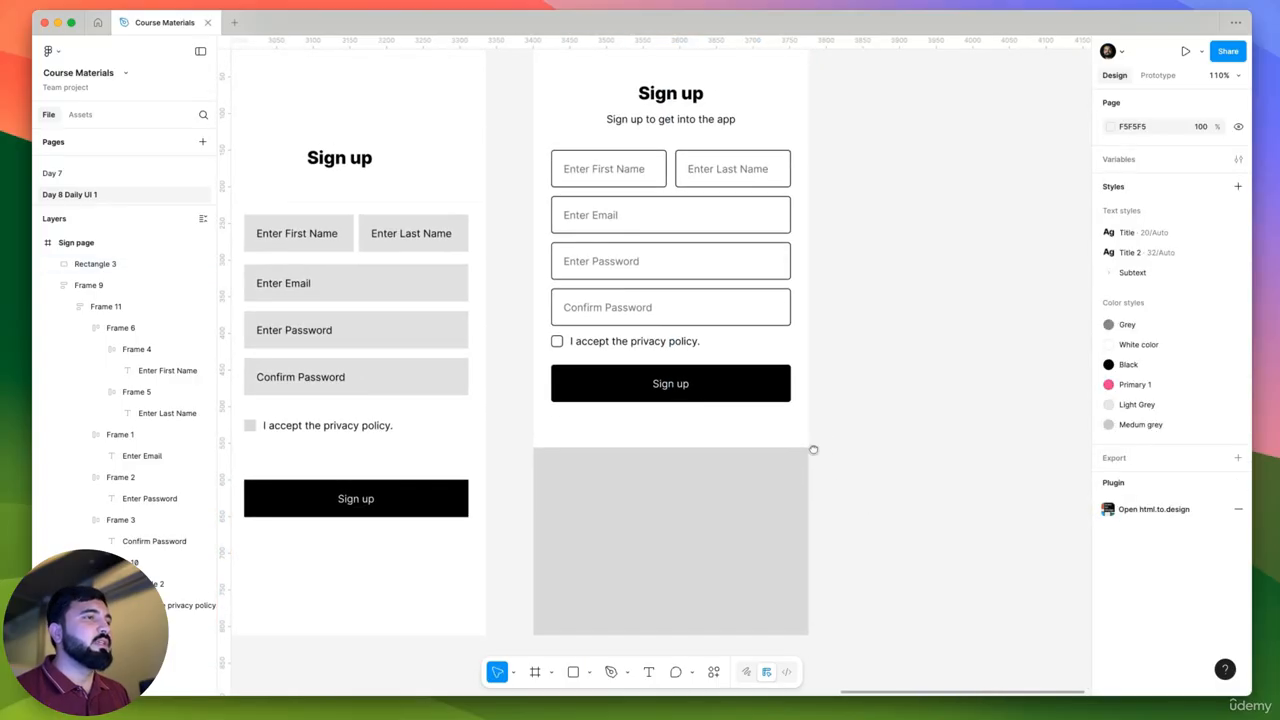
Move the form down to about Y 172 and the title group down to about Y 74 on the refined page.
left_click(651, 471)
scroll(651, 471, "down", 5)
left_click(654, 297)
scroll(660, 298, "up", 5)
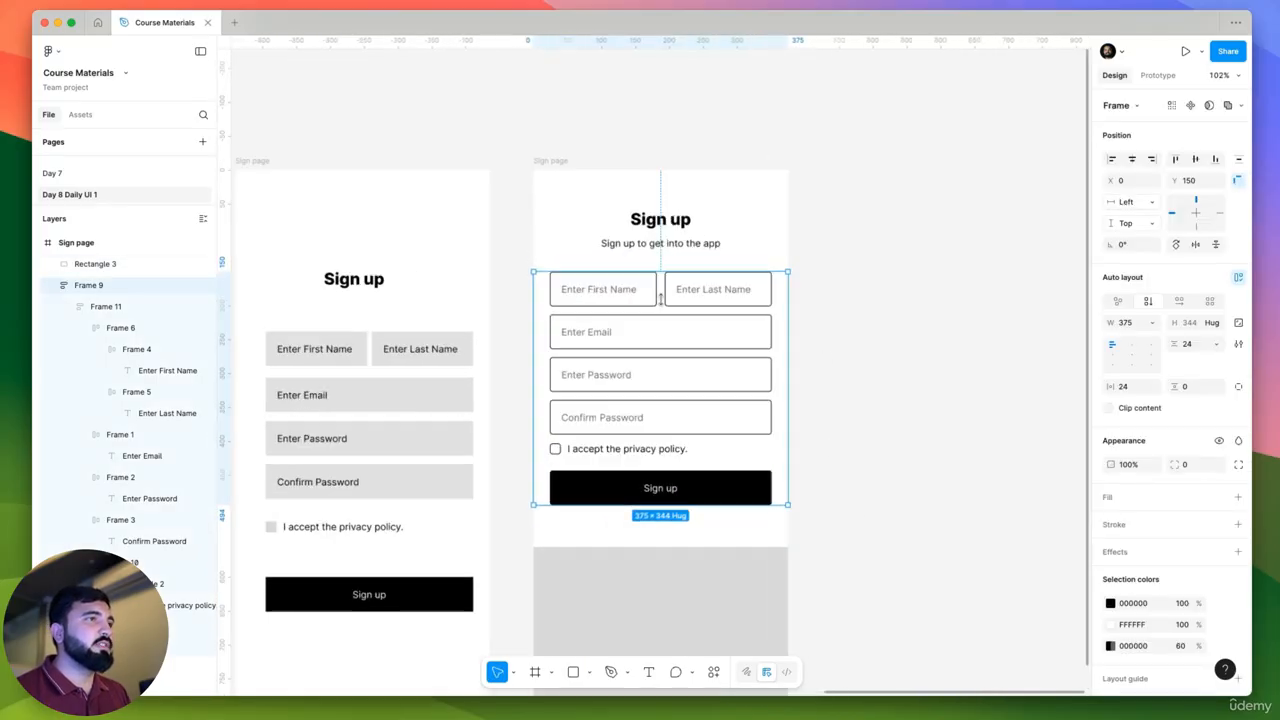
scroll(660, 299, "up", 1)
left_click_drag(660, 344, 663, 361)
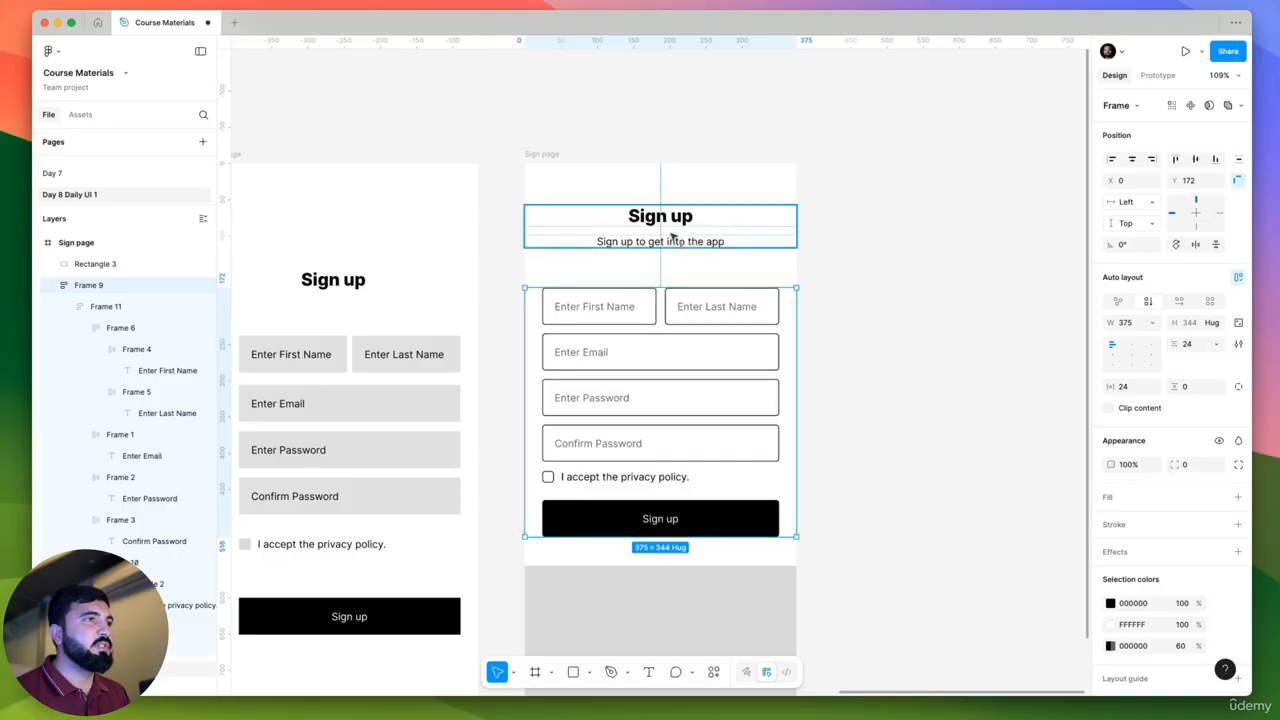
left_click_drag(672, 234, 676, 244)
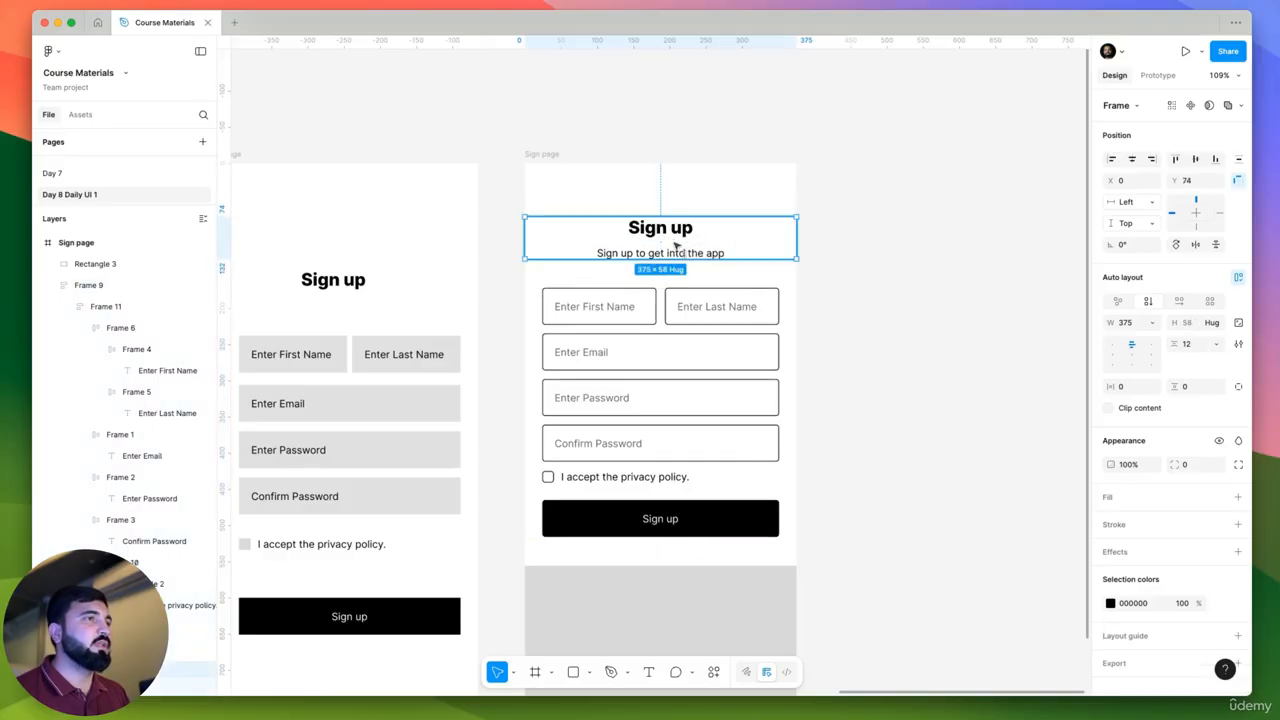
scroll(690, 258, "down", 4)
left_click(890, 263)
scroll(864, 228, "down", 1)
scroll(846, 230, "right", 2)
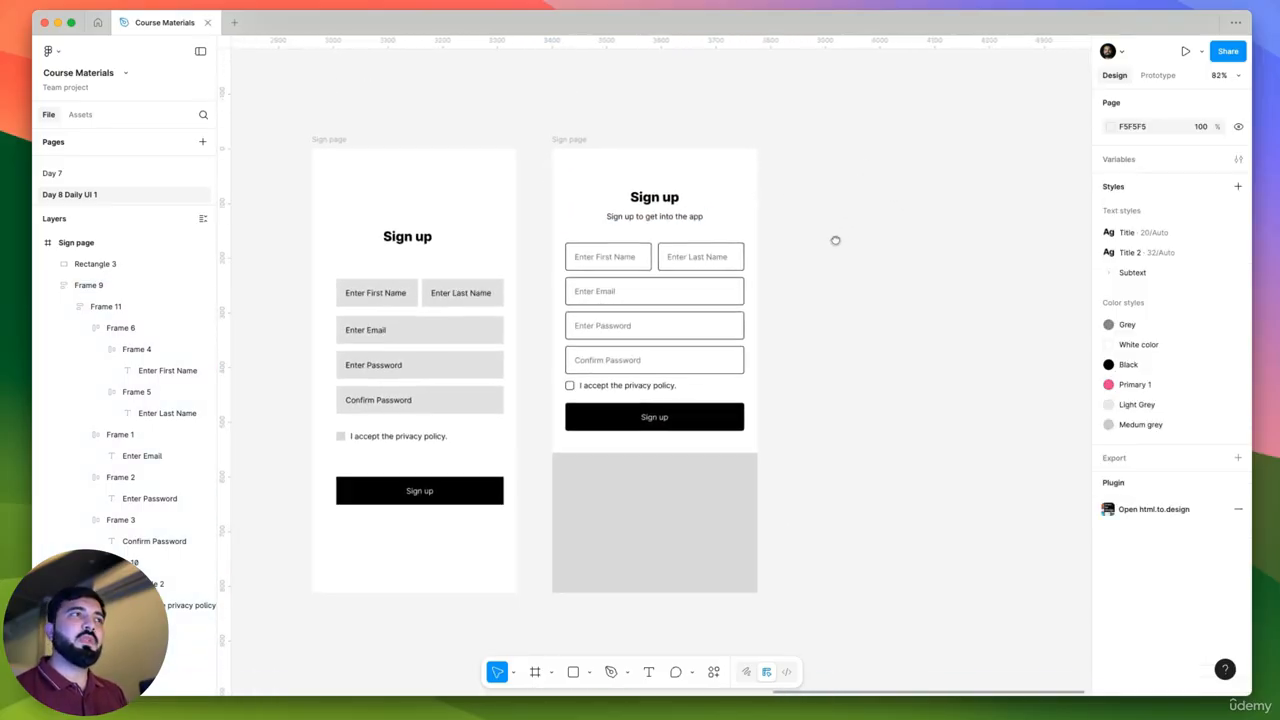
left_click_drag(506, 132, 817, 160)
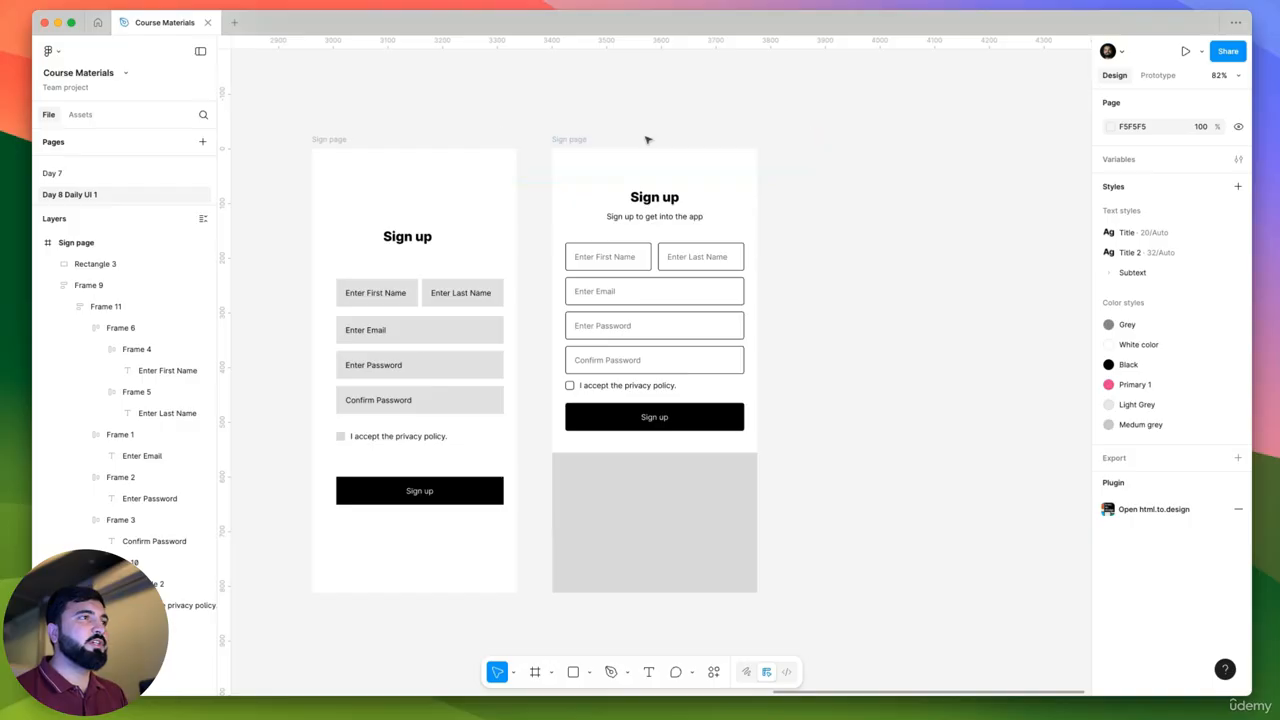
left_click(716, 217)
left_click(791, 383)
scroll(766, 421, "right", 3)
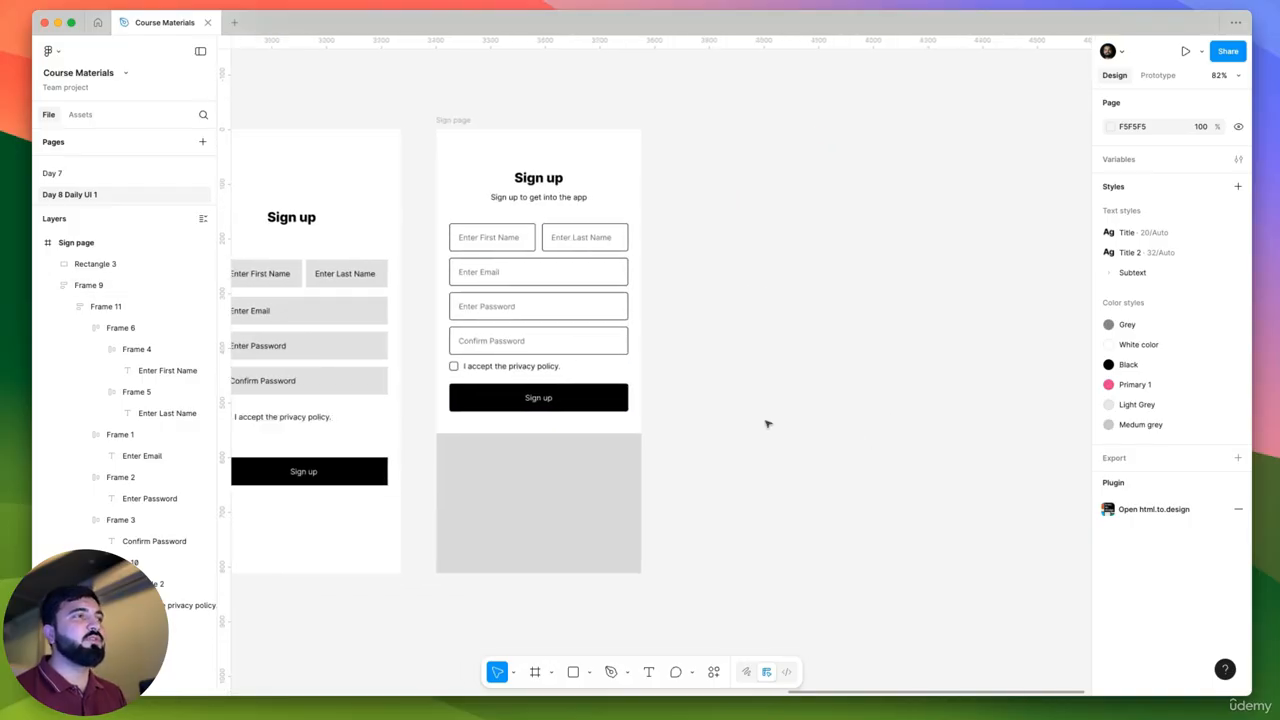